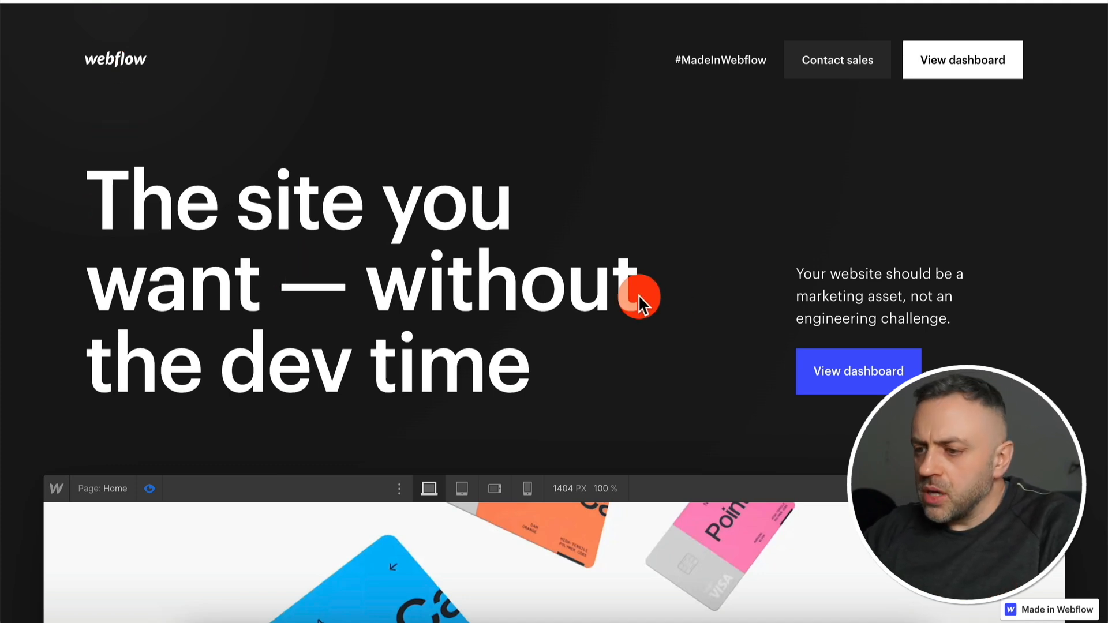
Examine the Webflow homepage's sections on design, marketing and enterprise features.
{"action": "scroll", "coordinate": [4, 376], "scroll_direction": "down", "scroll_amount": 5}
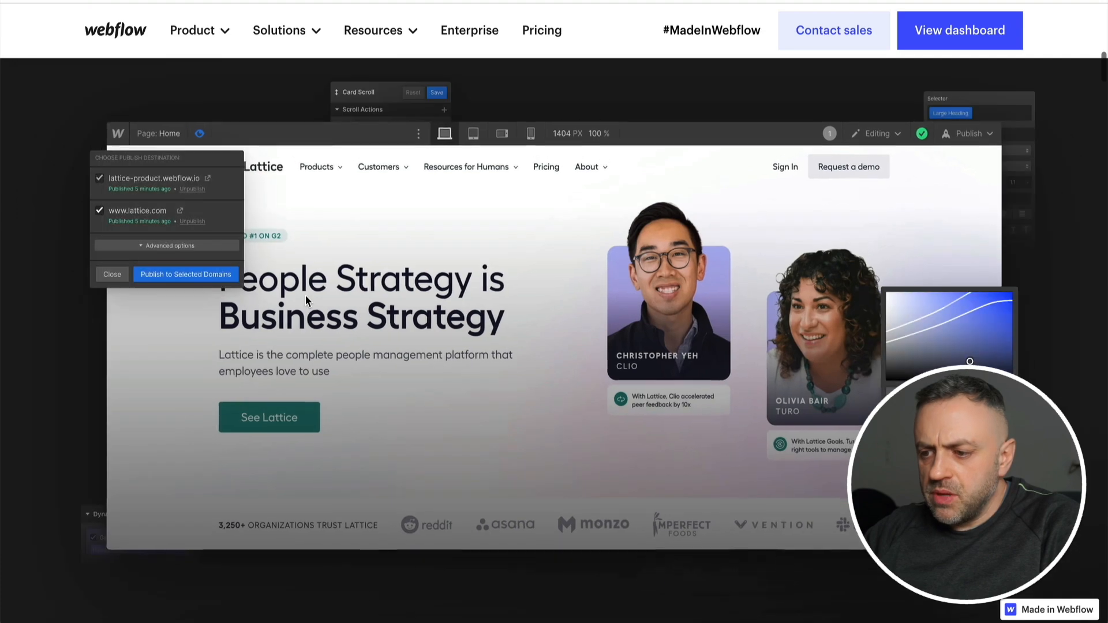
{"action": "scroll", "coordinate": [78, 352], "scroll_direction": "down", "scroll_amount": 5}
{"action": "scroll", "coordinate": [79, 352], "scroll_direction": "up", "scroll_amount": 5}
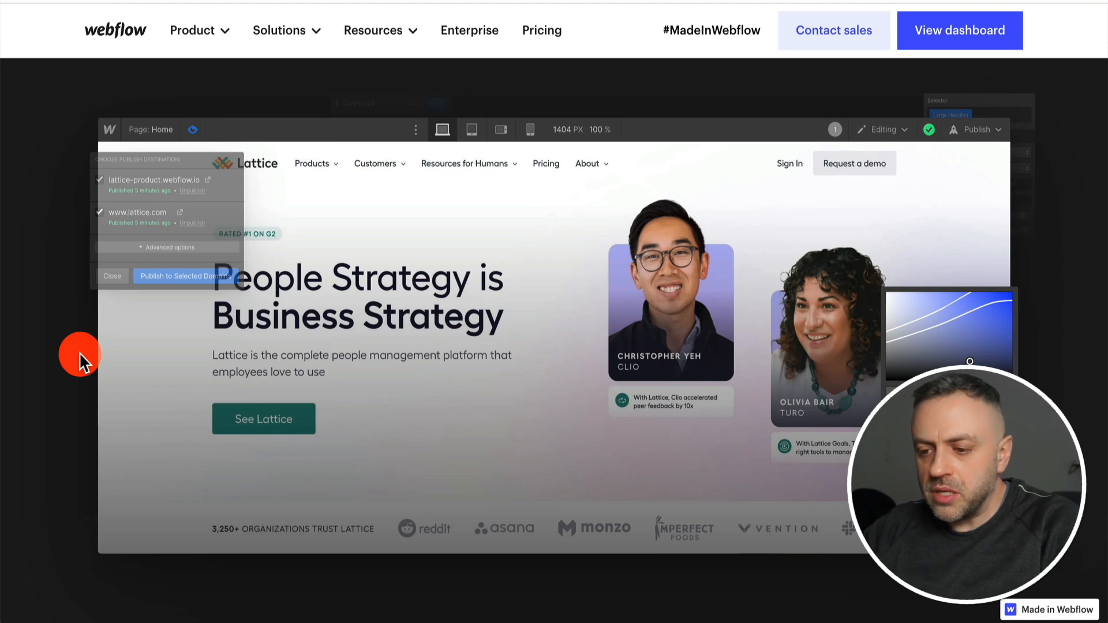
{"action": "scroll", "coordinate": [78, 352], "scroll_direction": "down", "scroll_amount": 10}
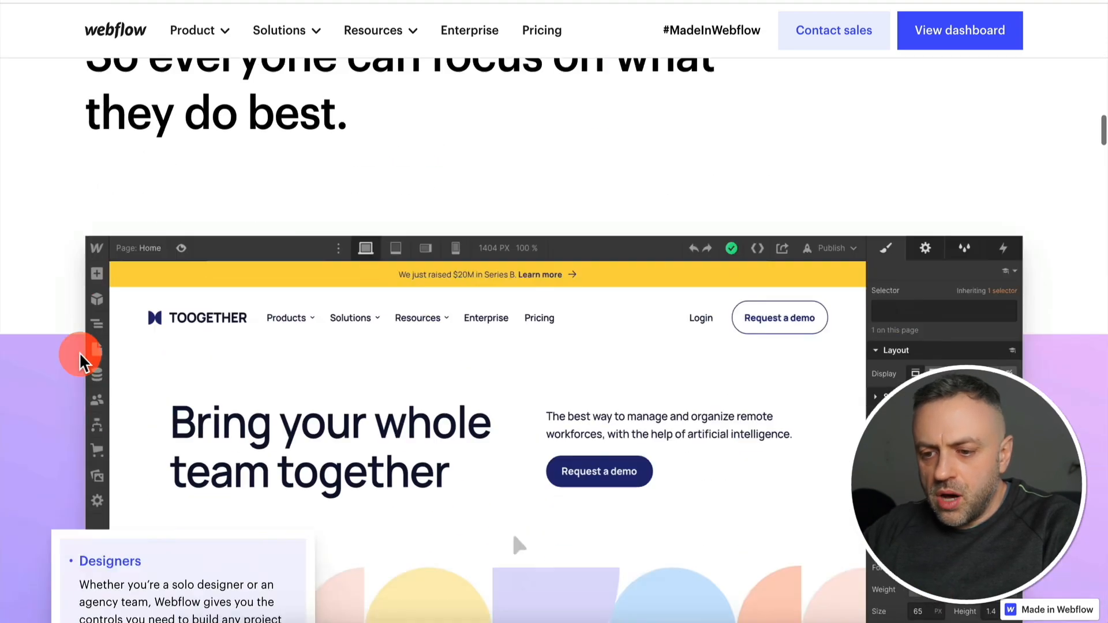
{"action": "scroll", "coordinate": [78, 352], "scroll_direction": "down", "scroll_amount": 10}
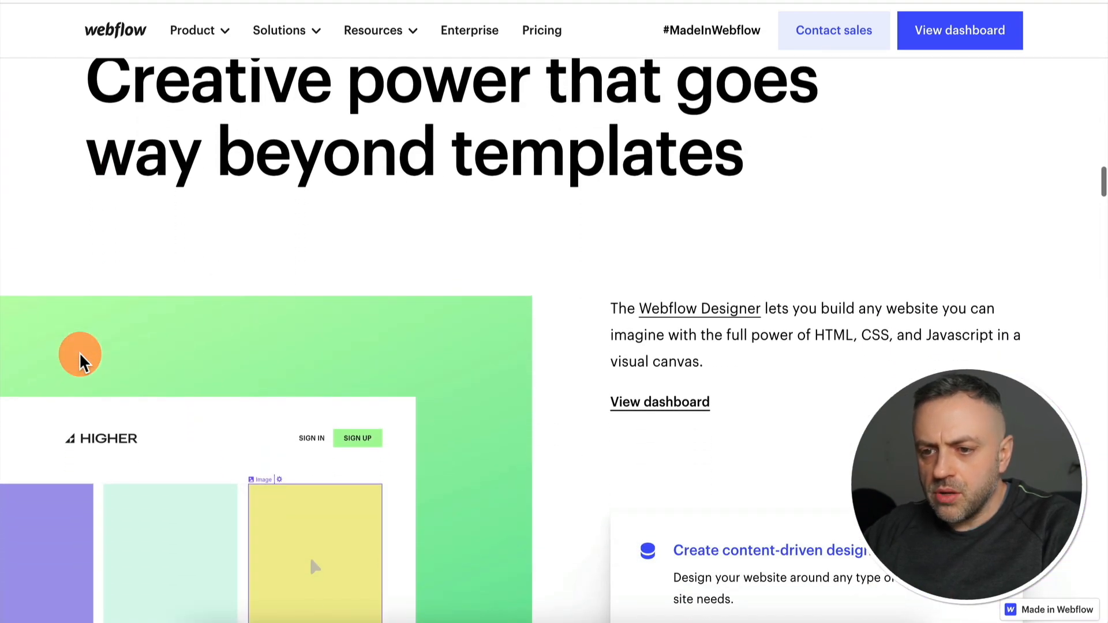
{"action": "scroll", "coordinate": [130, 288], "scroll_direction": "up", "scroll_amount": 1}
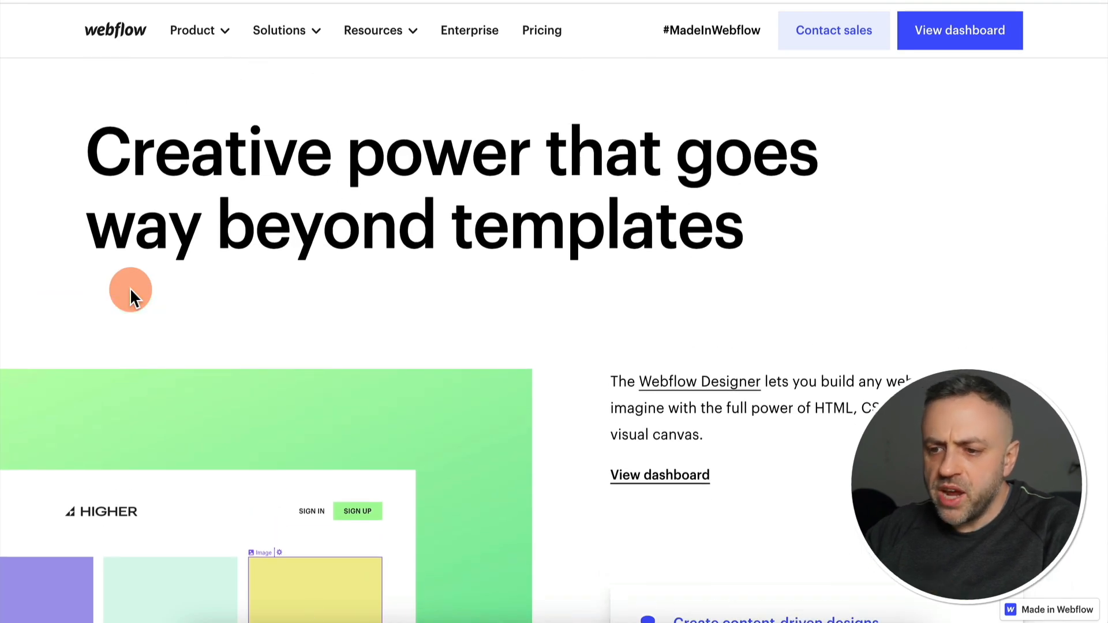
{"action": "scroll", "coordinate": [130, 287], "scroll_direction": "down", "scroll_amount": 15}
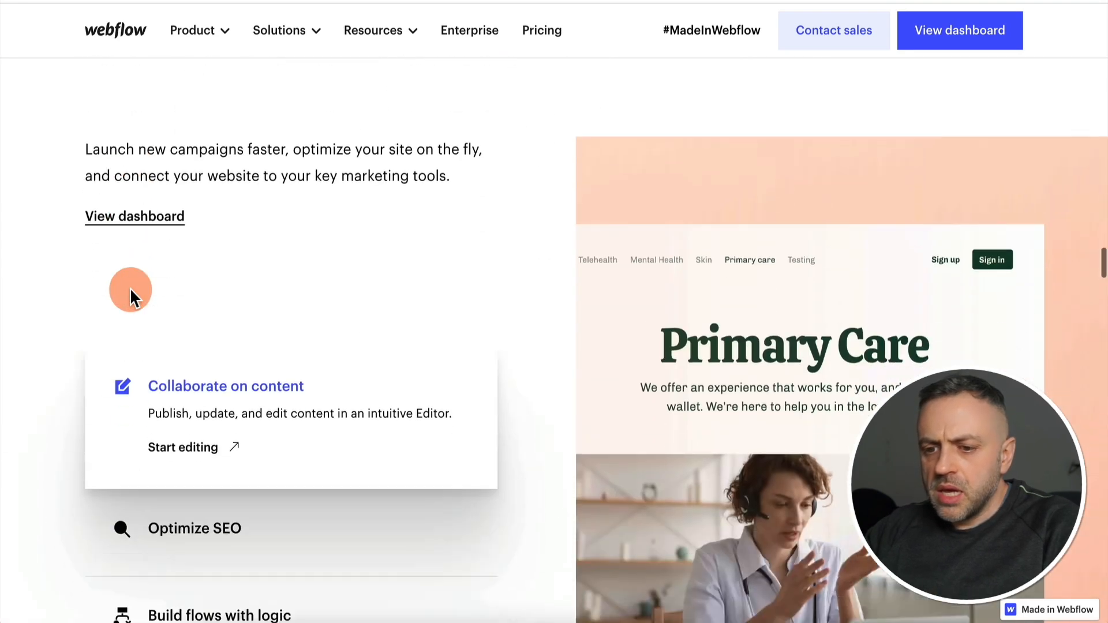
{"action": "scroll", "coordinate": [130, 288], "scroll_direction": "down", "scroll_amount": 2}
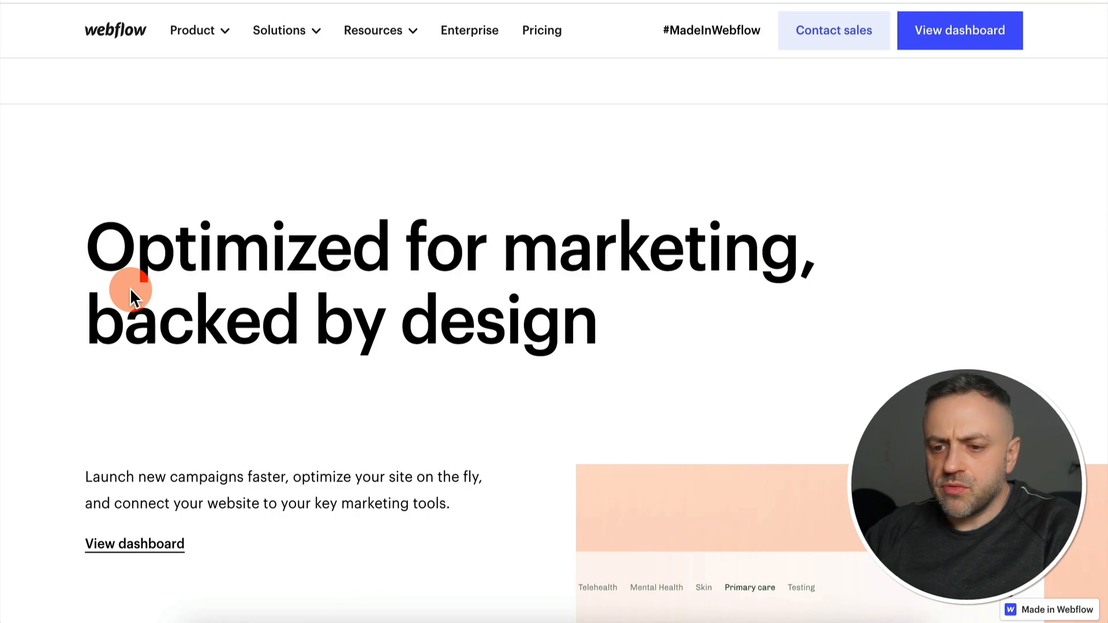
{"action": "scroll", "coordinate": [130, 287], "scroll_direction": "down", "scroll_amount": 8}
{"action": "scroll", "coordinate": [130, 287], "scroll_direction": "down", "scroll_amount": 2}
{"action": "scroll", "coordinate": [130, 287], "scroll_direction": "up", "scroll_amount": 2}
{"action": "scroll", "coordinate": [130, 292], "scroll_direction": "down", "scroll_amount": 1}
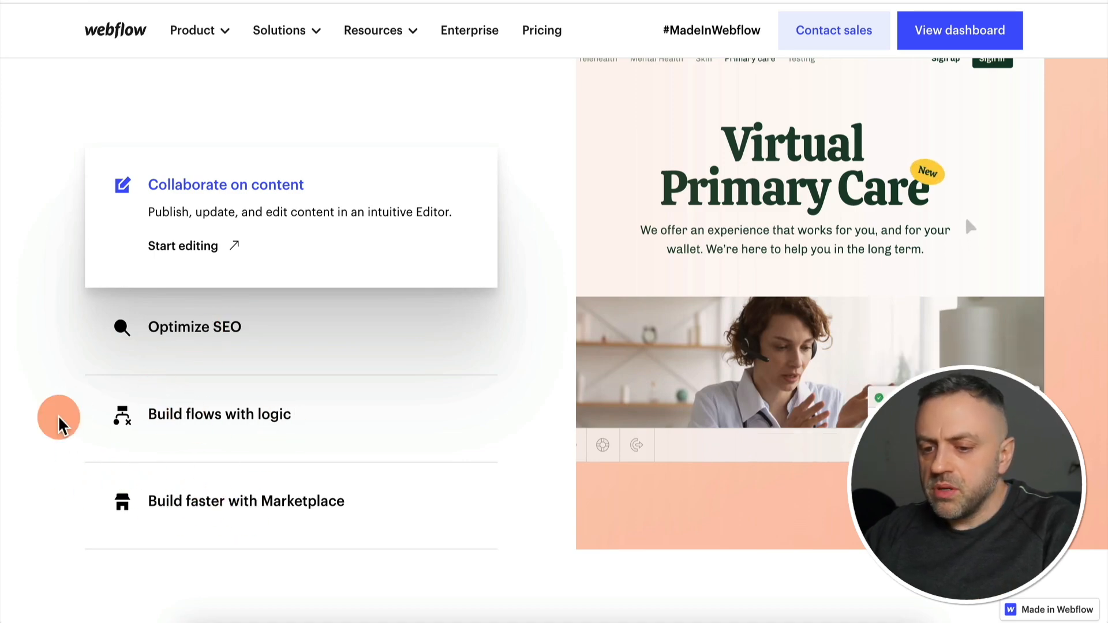
{"action": "scroll", "coordinate": [57, 415], "scroll_direction": "down", "scroll_amount": 15}
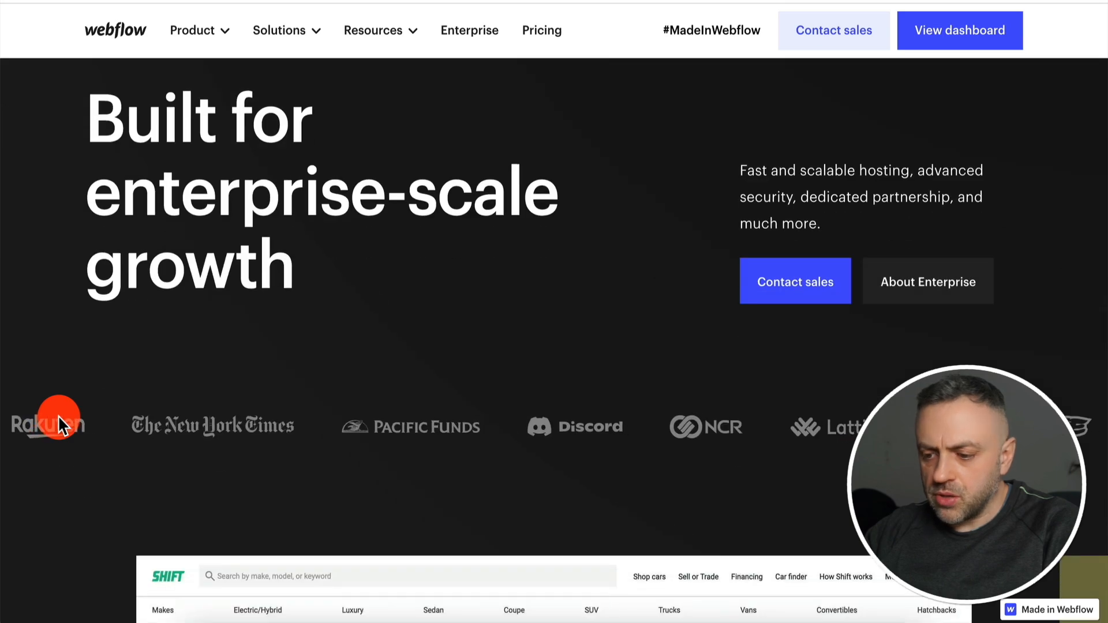
{"action": "scroll", "coordinate": [58, 414], "scroll_direction": "down", "scroll_amount": 10}
{"action": "scroll", "coordinate": [58, 415], "scroll_direction": "down", "scroll_amount": 10}
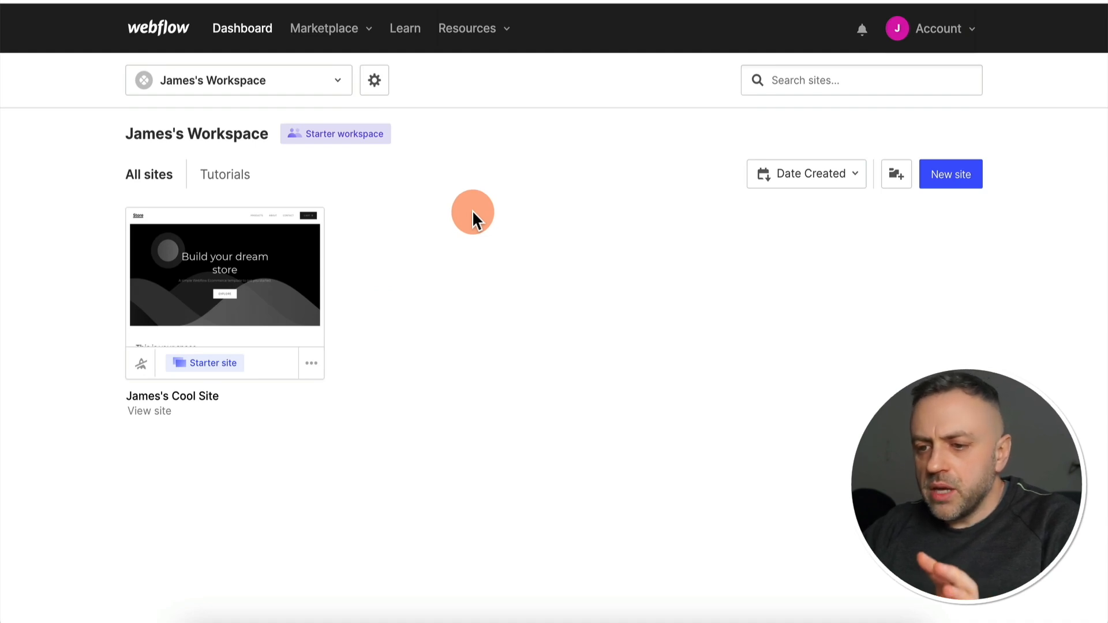
Start a new site and browse the preset, new, free and ecommerce templates.
{"action": "mouse_move", "coordinate": [265, 297]}
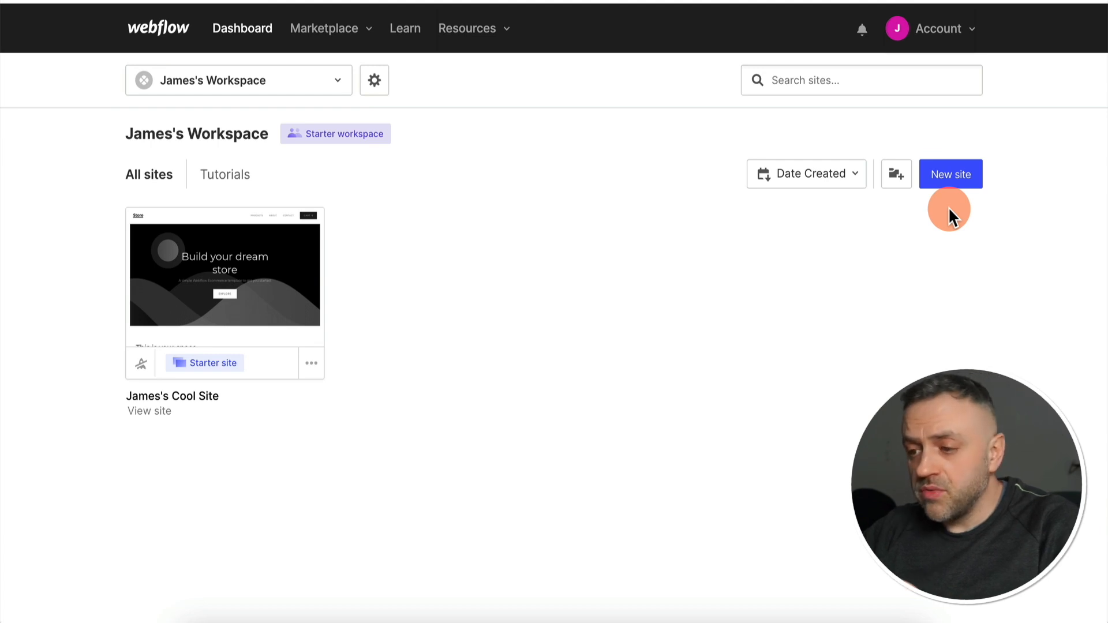
{"action": "left_click", "coordinate": [956, 177]}
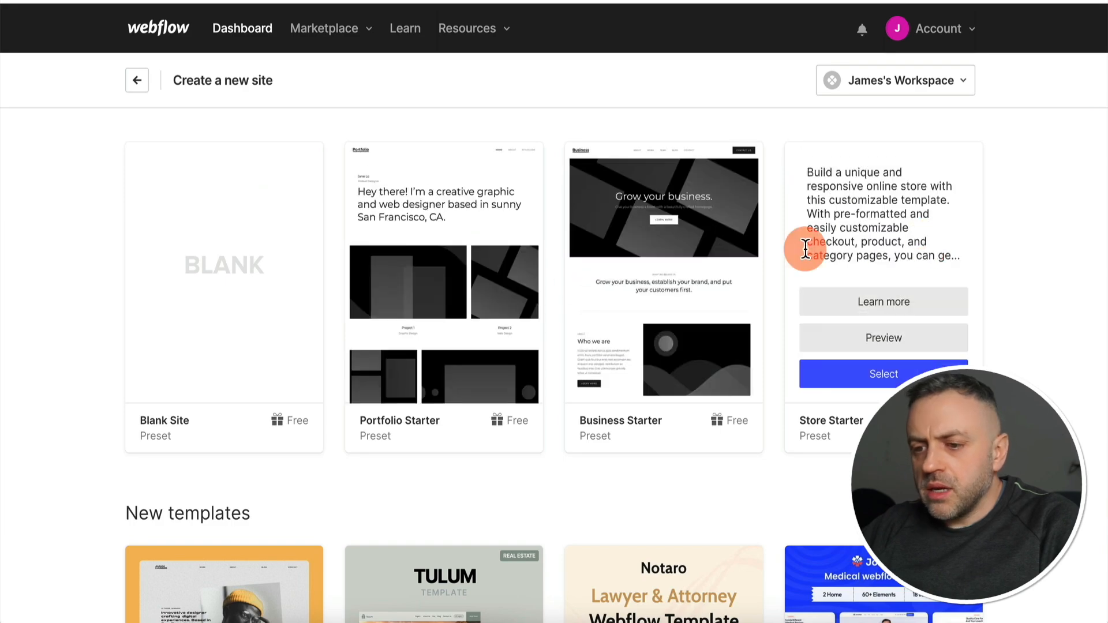
{"action": "scroll", "coordinate": [12, 385], "scroll_direction": "down", "scroll_amount": 8}
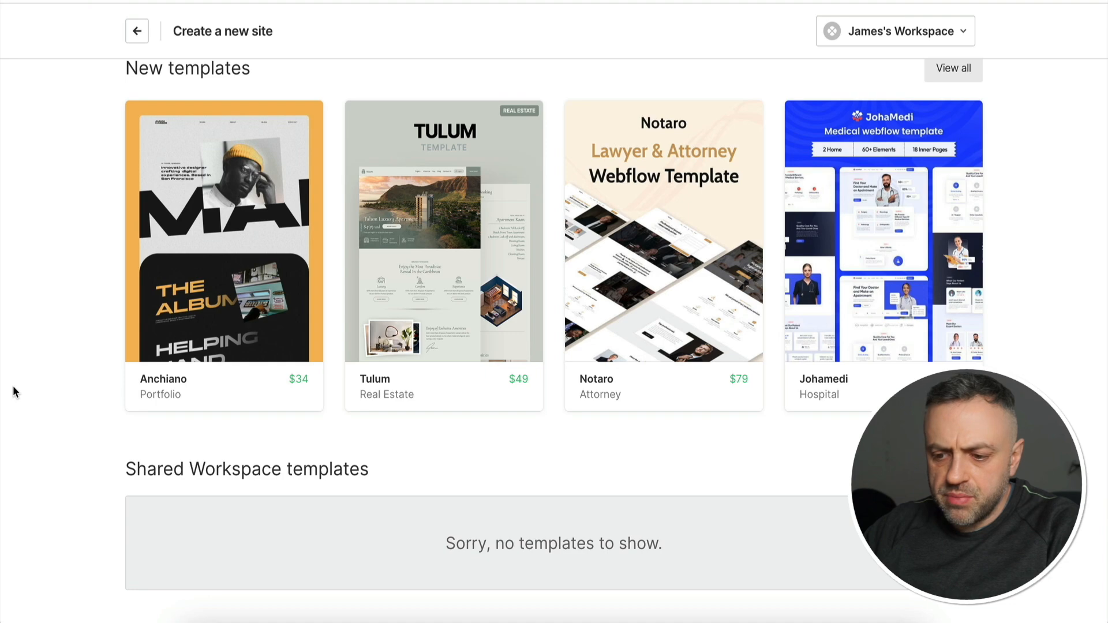
{"action": "scroll", "coordinate": [12, 385], "scroll_direction": "down", "scroll_amount": 8}
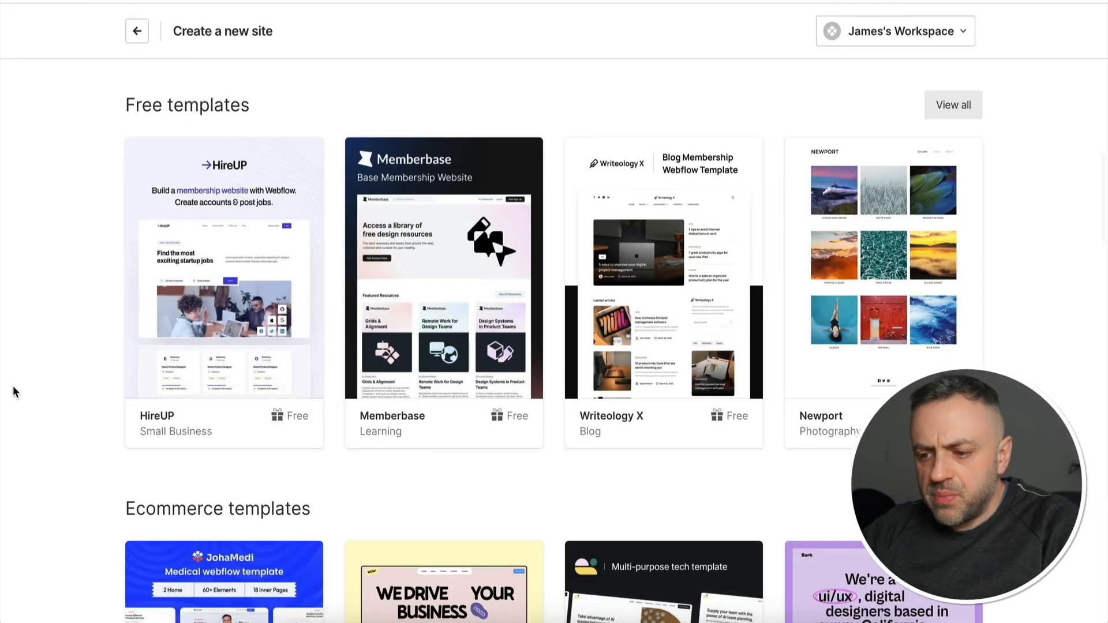
{"action": "scroll", "coordinate": [544, 210], "scroll_direction": "down", "scroll_amount": 5}
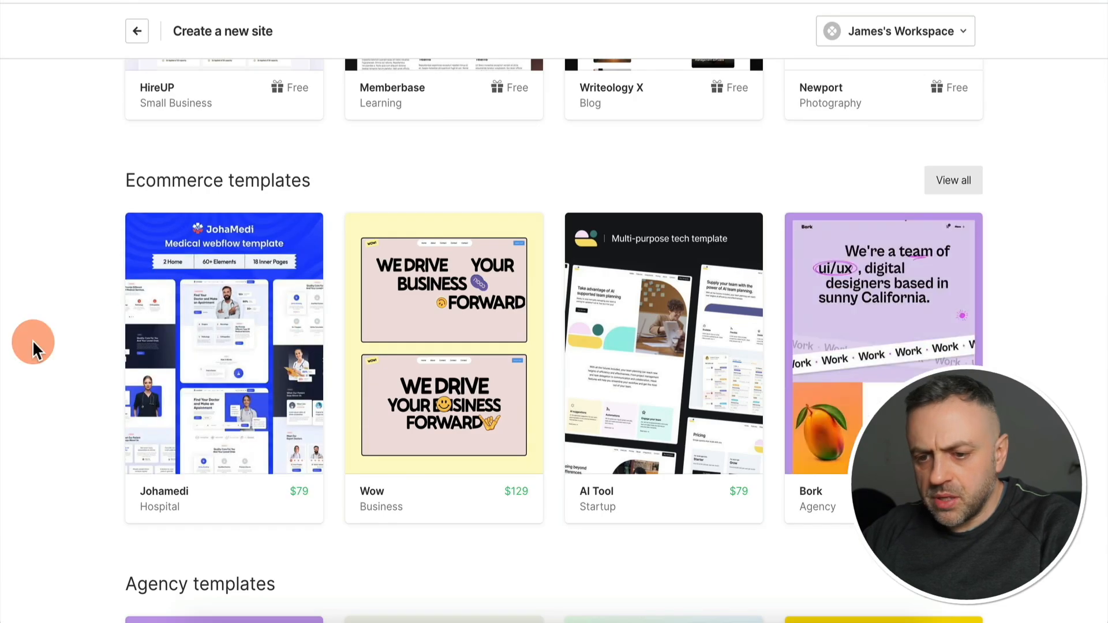
{"action": "scroll", "coordinate": [23, 344], "scroll_direction": "down", "scroll_amount": 9}
{"action": "scroll", "coordinate": [23, 344], "scroll_direction": "down", "scroll_amount": 7}
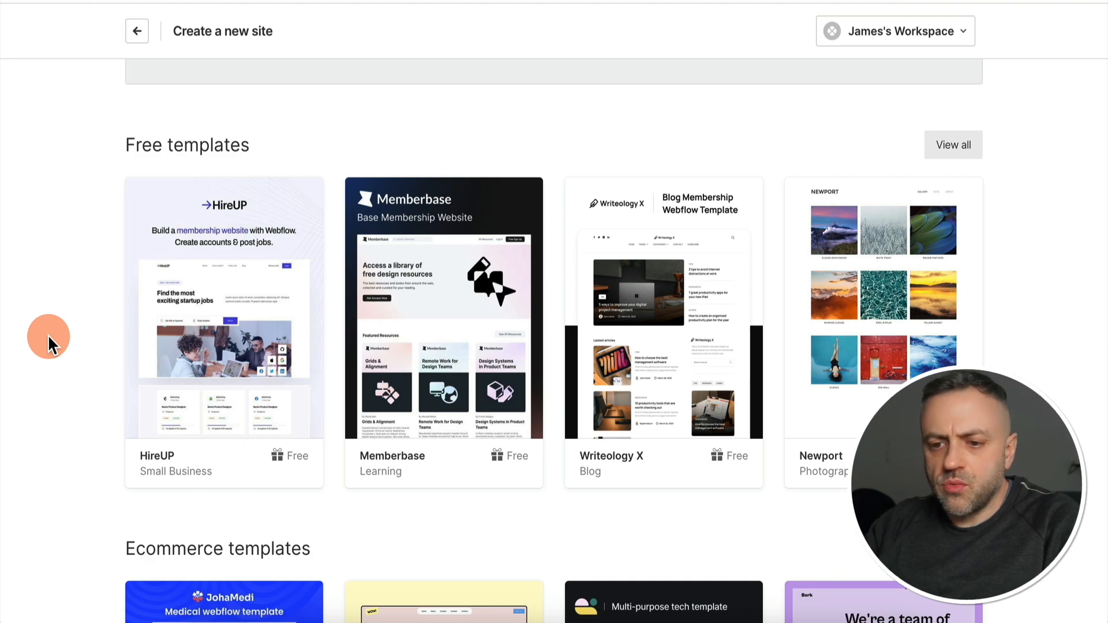
{"action": "scroll", "coordinate": [40, 330], "scroll_direction": "up", "scroll_amount": 15}
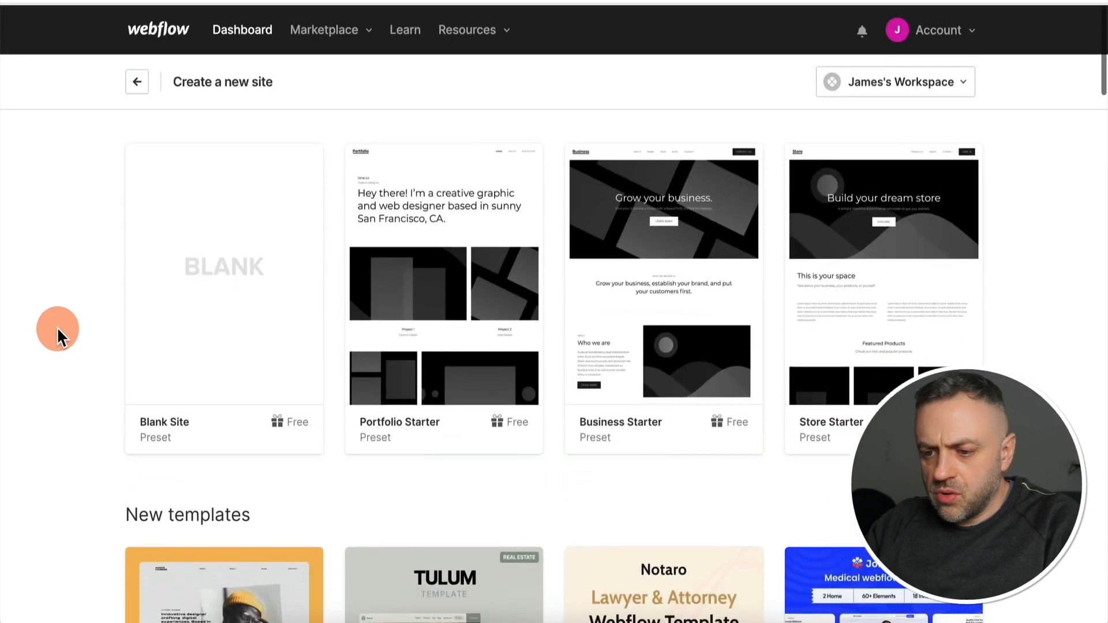
{"action": "scroll", "coordinate": [67, 294], "scroll_direction": "down", "scroll_amount": 10}
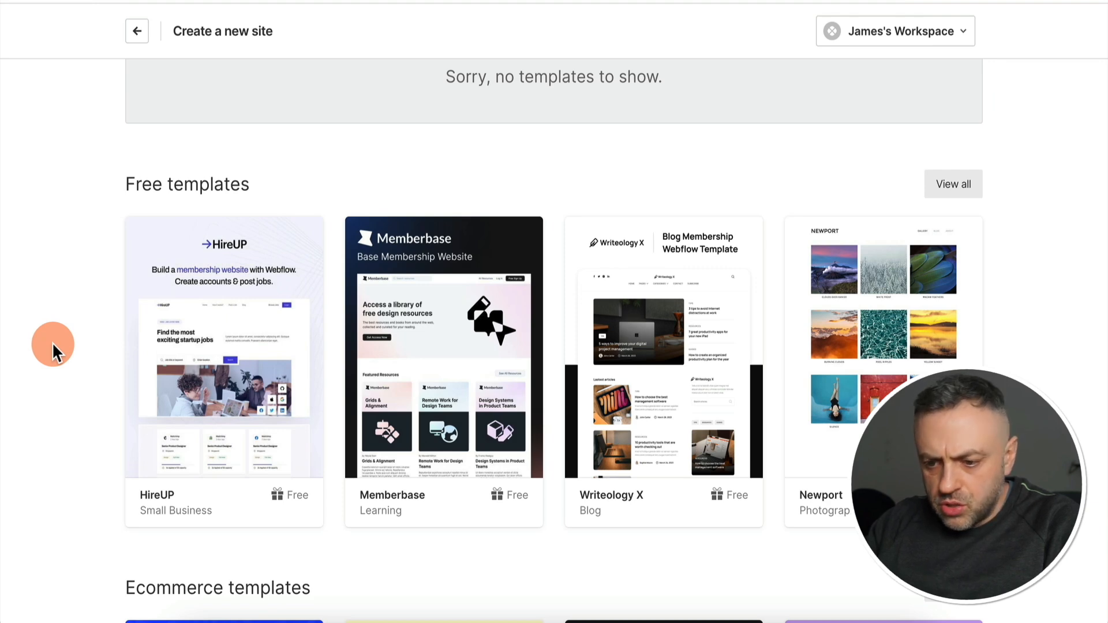
Create a site from the free HireUP template, naming it with the owner's first name followed by "Site 2".
{"action": "mouse_move", "coordinate": [227, 428]}
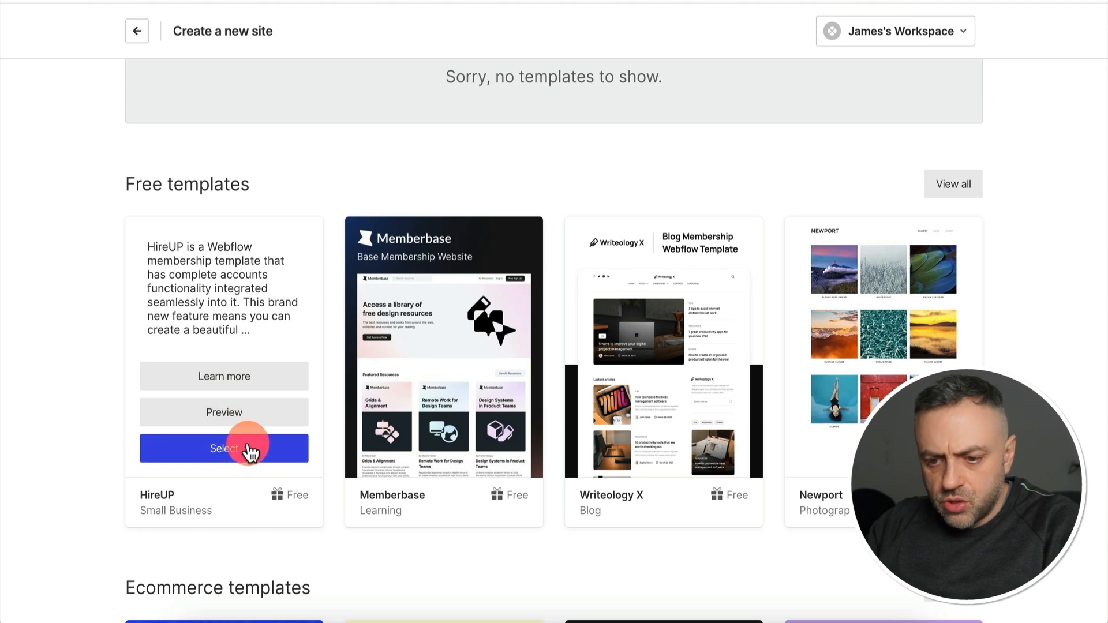
{"action": "left_click", "coordinate": [243, 451]}
{"action": "left_click", "coordinate": [527, 193]}
{"action": "key", "text": "BackSpace"}
{"action": "key", "text": "BackSpace"}
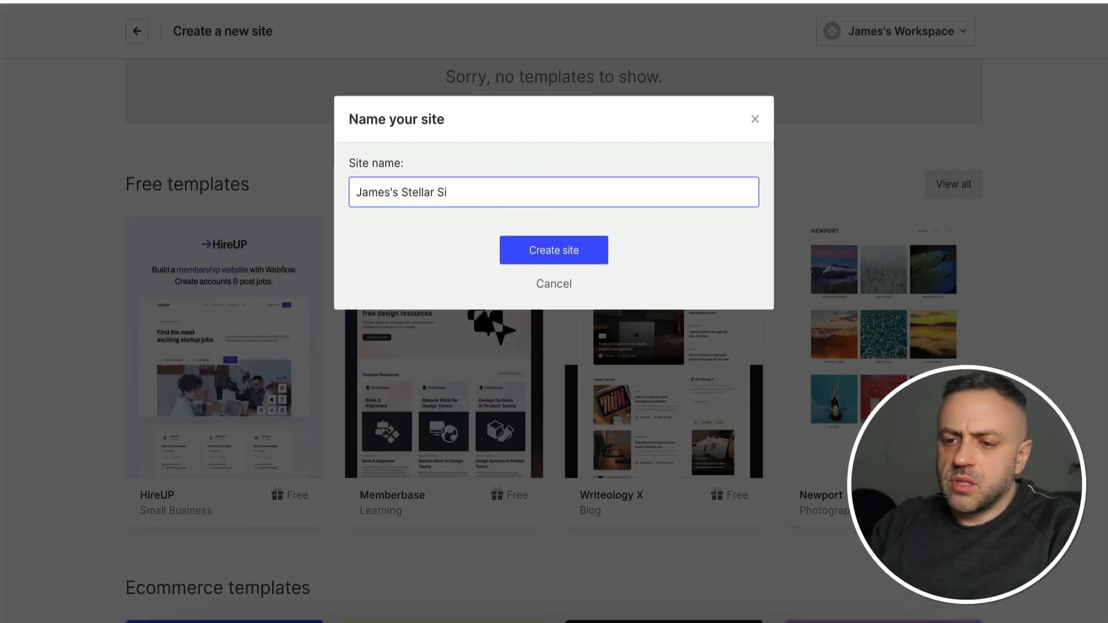
{"action": "key", "text": "BackSpace"}
{"action": "key", "text": "BackSpace"}
{"action": "key", "text": "BackSpace"}
{"action": "key", "text": "BackSpace"}
{"action": "key", "text": "BackSpace"}
{"action": "key", "text": "BackSpace"}
{"action": "key", "text": "BackSpace"}
{"action": "key", "text": "BackSpace"}
{"action": "key", "text": "BackSpace"}
{"action": "key", "text": "BackSpace"}
{"action": "key", "text": "BackSpace"}
{"action": "type", "text": "Site 2"}
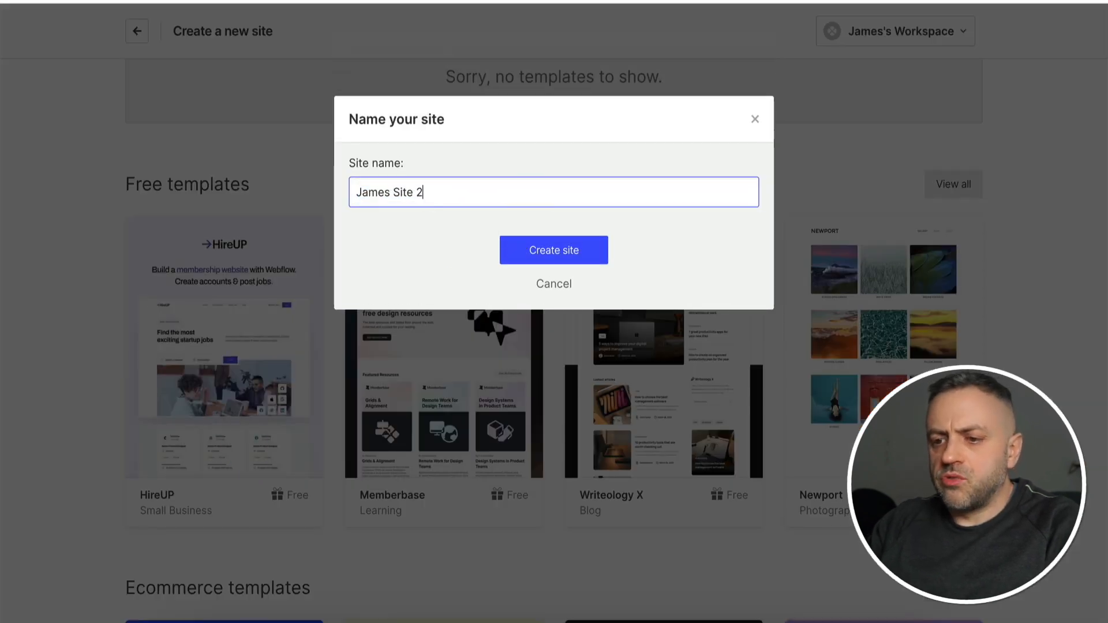
{"action": "left_click", "coordinate": [578, 247]}
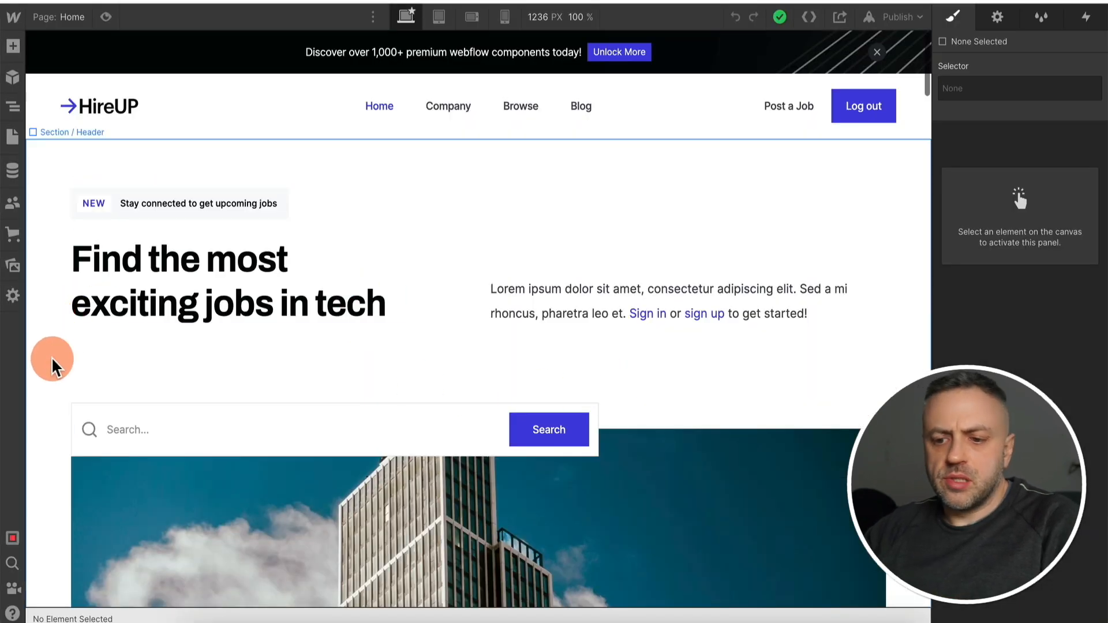
Examine the HireUP home page from the header down through the partner logos and job openings.
{"action": "scroll", "coordinate": [52, 367], "scroll_direction": "down", "scroll_amount": 10}
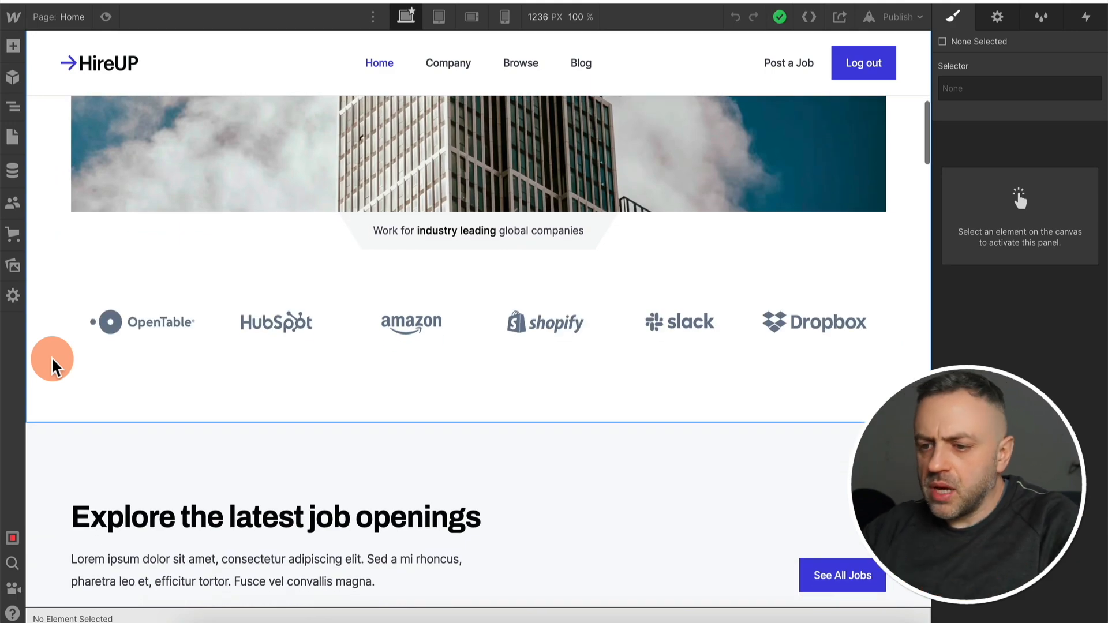
{"action": "scroll", "coordinate": [51, 367], "scroll_direction": "down", "scroll_amount": 8}
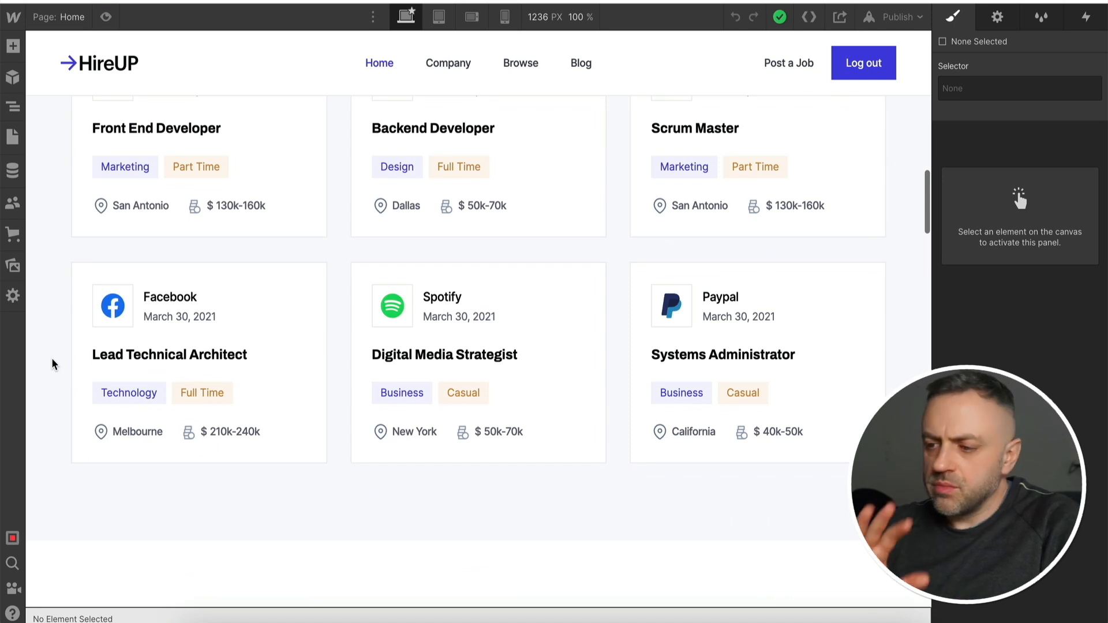
{"action": "scroll", "coordinate": [52, 365], "scroll_direction": "up", "scroll_amount": 20}
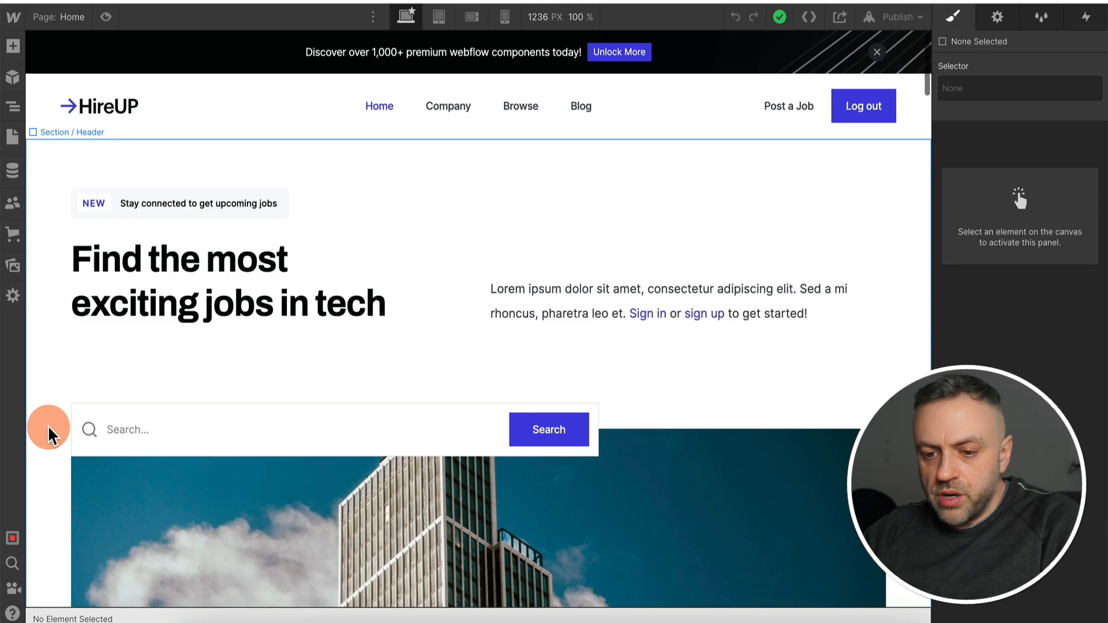
{"action": "scroll", "coordinate": [46, 434], "scroll_direction": "down", "scroll_amount": 15}
{"action": "scroll", "coordinate": [46, 434], "scroll_direction": "up", "scroll_amount": 15}
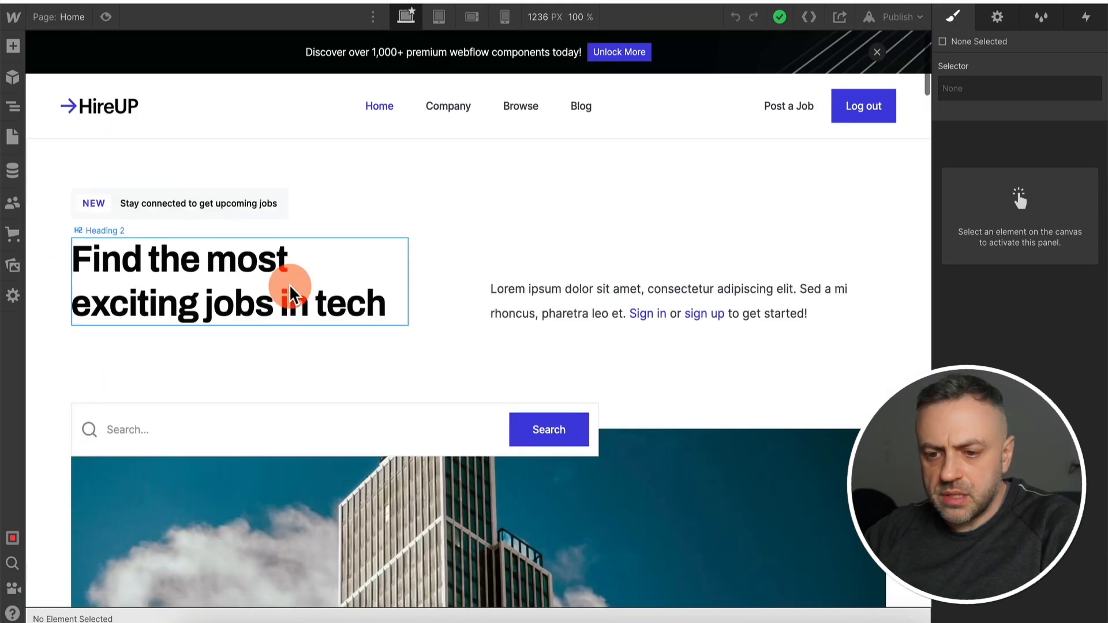
{"action": "scroll", "coordinate": [222, 297], "scroll_direction": "down", "scroll_amount": 8}
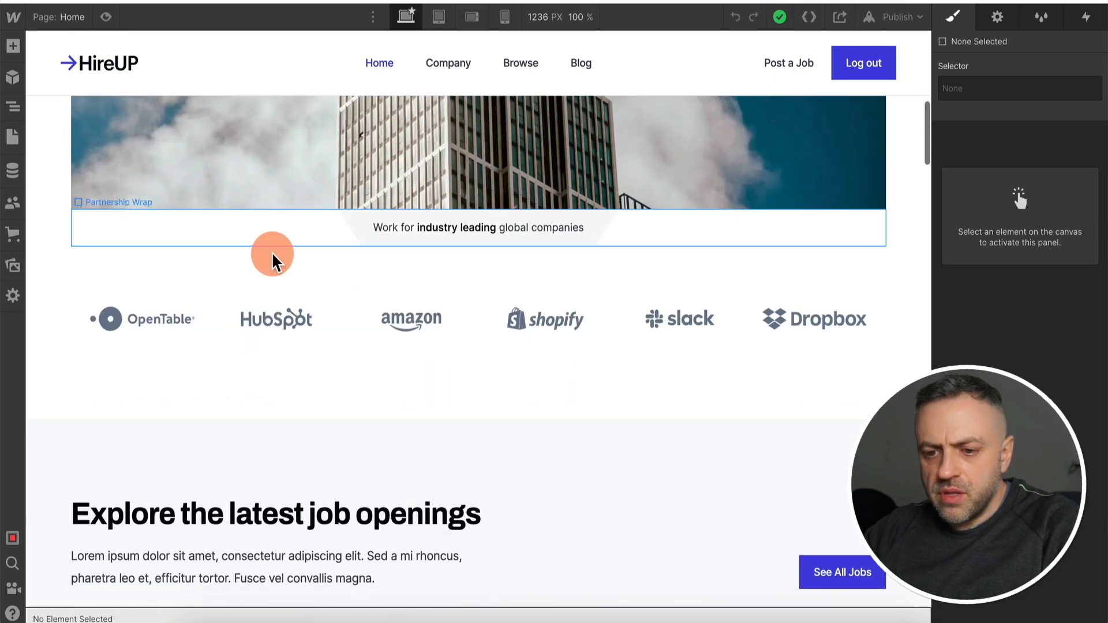
{"action": "scroll", "coordinate": [383, 339], "scroll_direction": "down", "scroll_amount": 8}
{"action": "scroll", "coordinate": [381, 340], "scroll_direction": "up", "scroll_amount": 2}
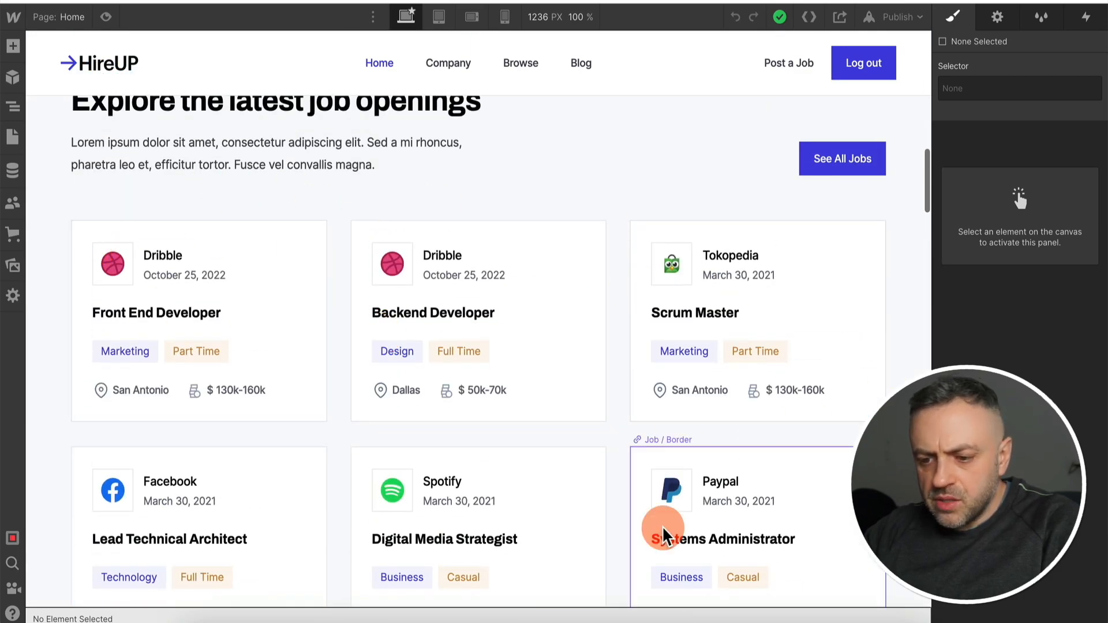
{"action": "scroll", "coordinate": [217, 158], "scroll_direction": "up", "scroll_amount": 2}
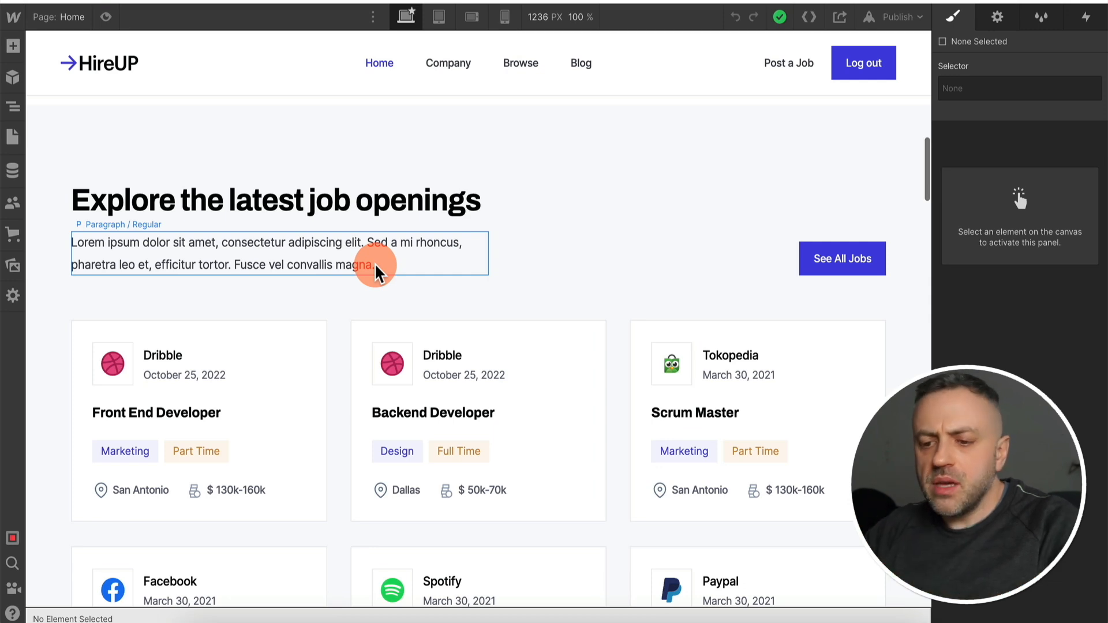
{"action": "scroll", "coordinate": [375, 271], "scroll_direction": "down", "scroll_amount": 3}
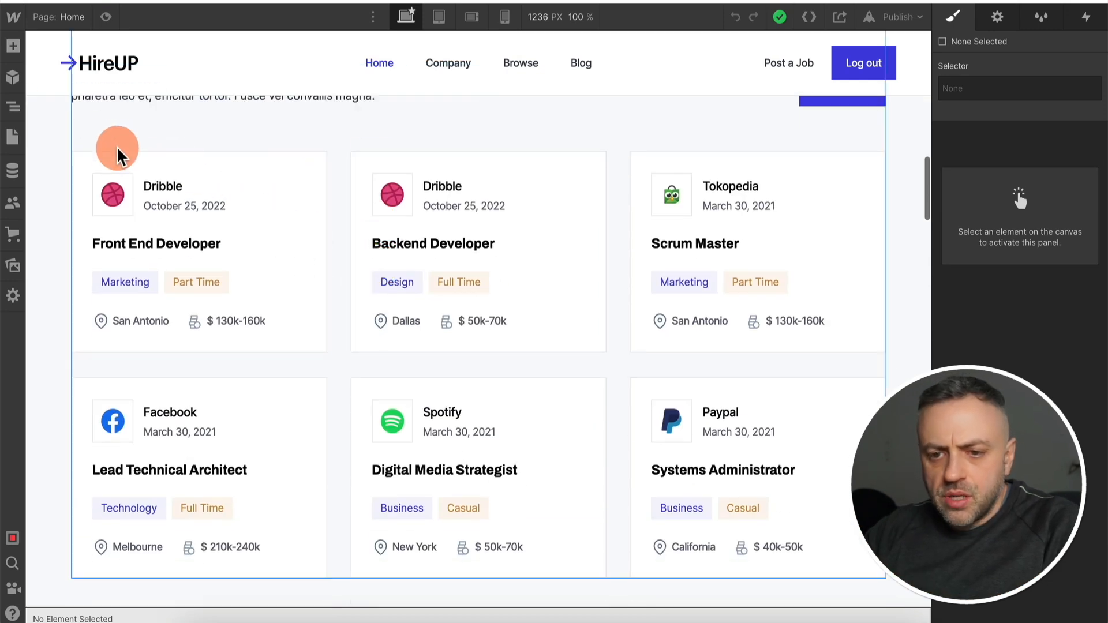
Locate the Front End Developer job card in the page's element hierarchy and select its parent Collection List Wrapper.
{"action": "left_click", "coordinate": [119, 164]}
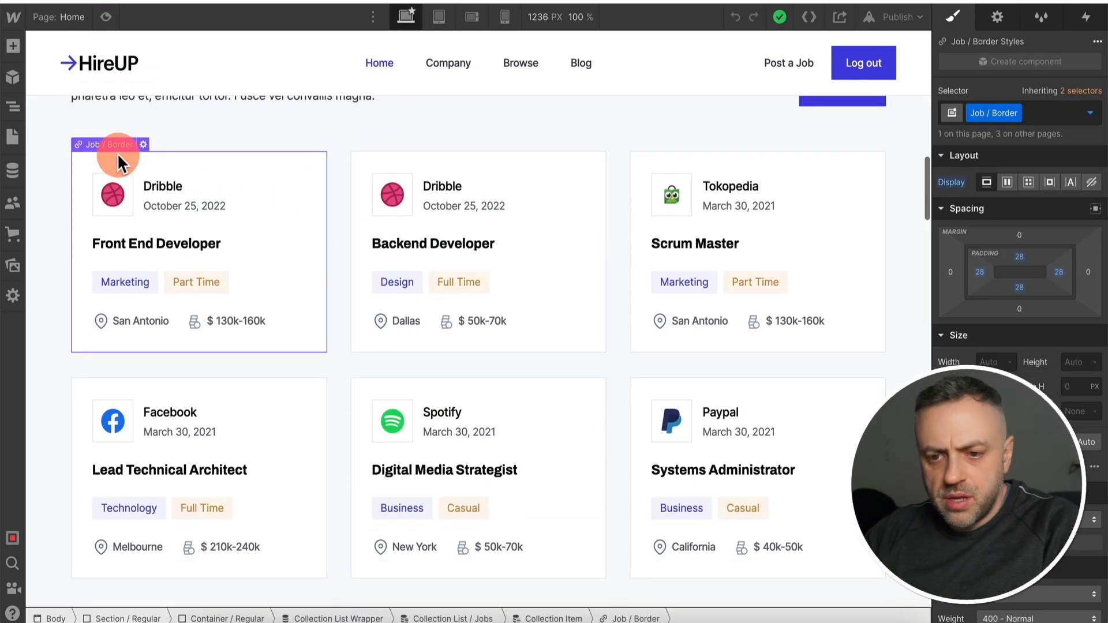
{"action": "left_click", "coordinate": [12, 108]}
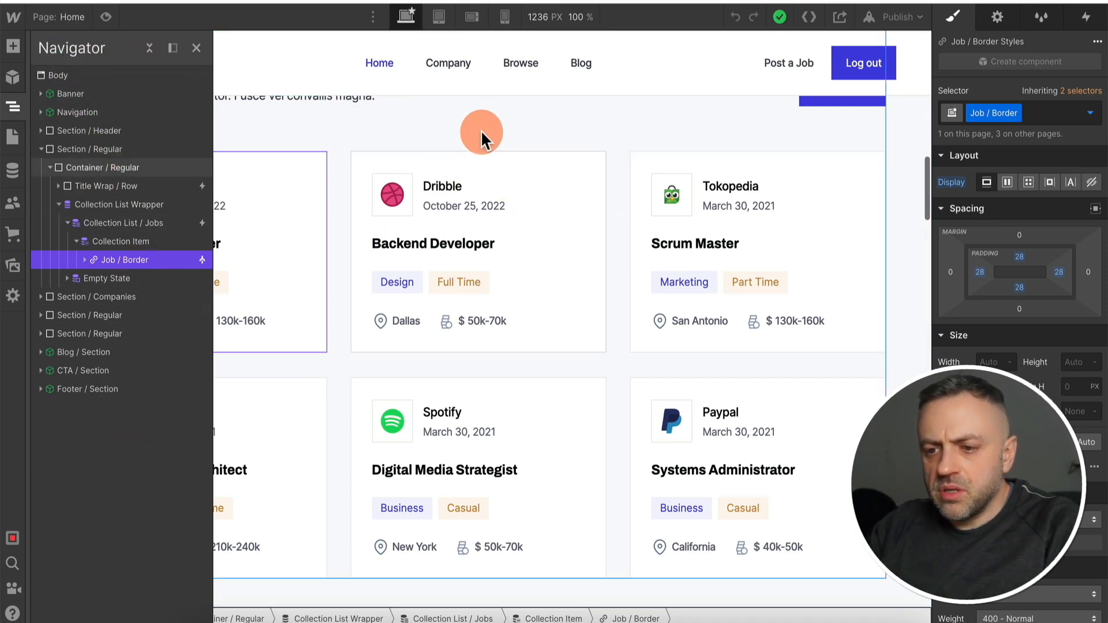
{"action": "left_click", "coordinate": [120, 206]}
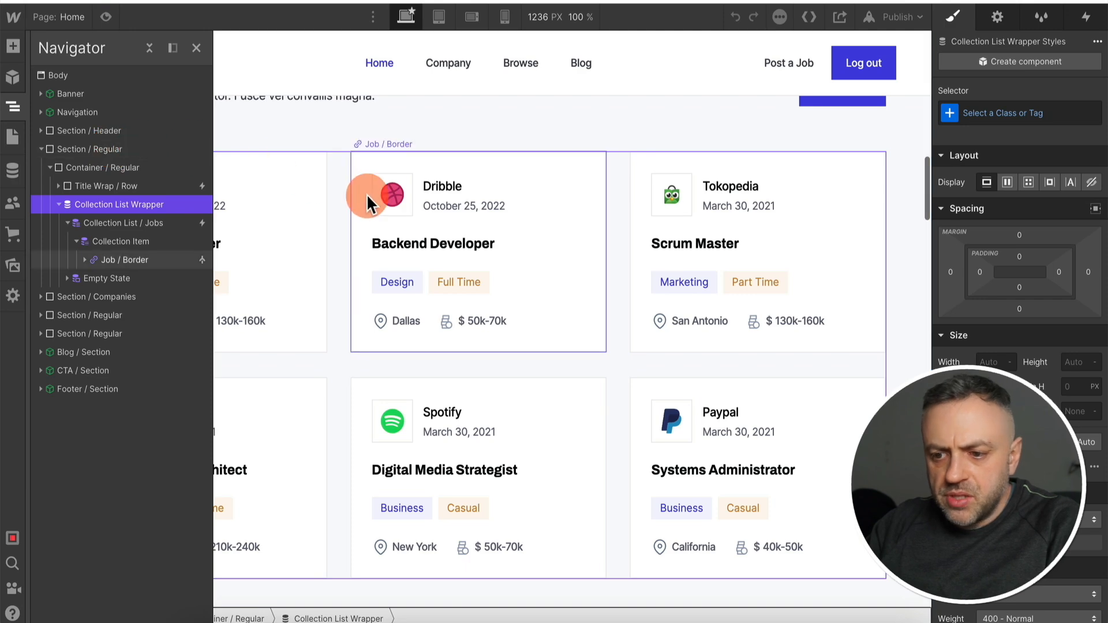
Select the "Explore the latest job openings" heading and show its place in the page's element hierarchy.
{"action": "scroll", "coordinate": [351, 186], "scroll_direction": "up", "scroll_amount": 5}
{"action": "left_click", "coordinate": [352, 263]}
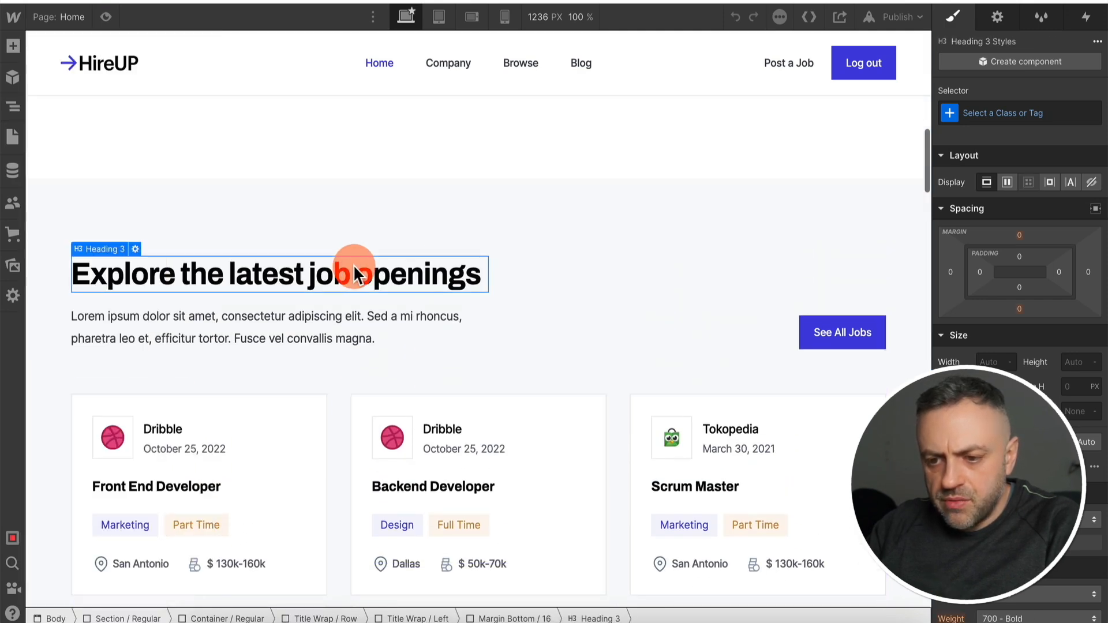
{"action": "left_click", "coordinate": [12, 107]}
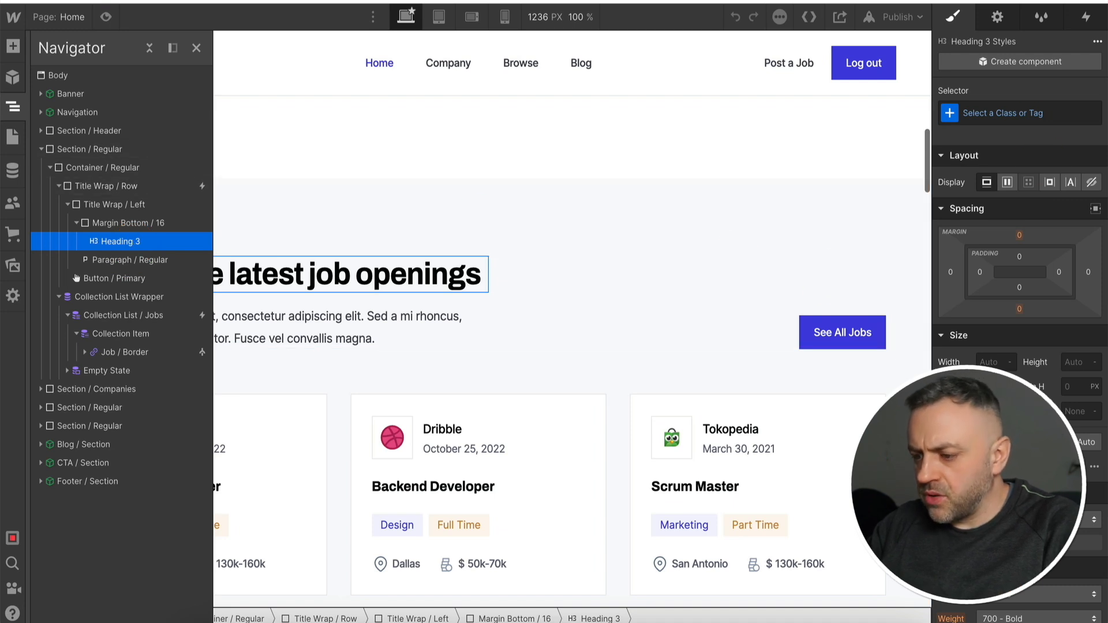
Review the selected Heading 3's styles and element settings, the site's Style Manager, and the Interactions triggers.
{"action": "scroll", "coordinate": [964, 288], "scroll_direction": "down", "scroll_amount": 10}
{"action": "scroll", "coordinate": [993, 289], "scroll_direction": "up", "scroll_amount": 10}
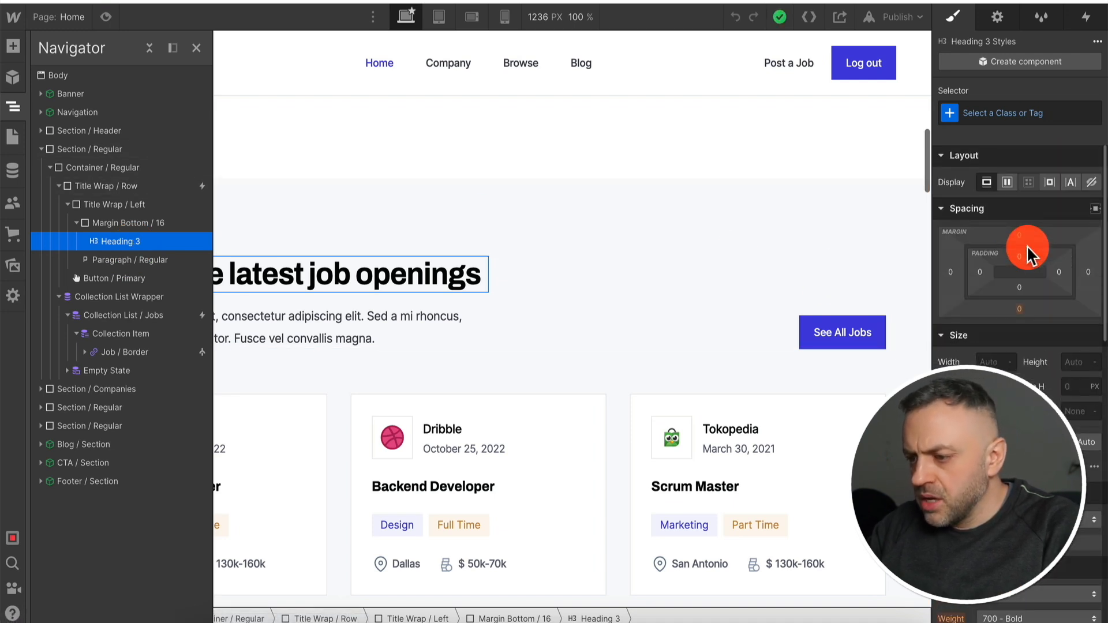
{"action": "left_click", "coordinate": [997, 17]}
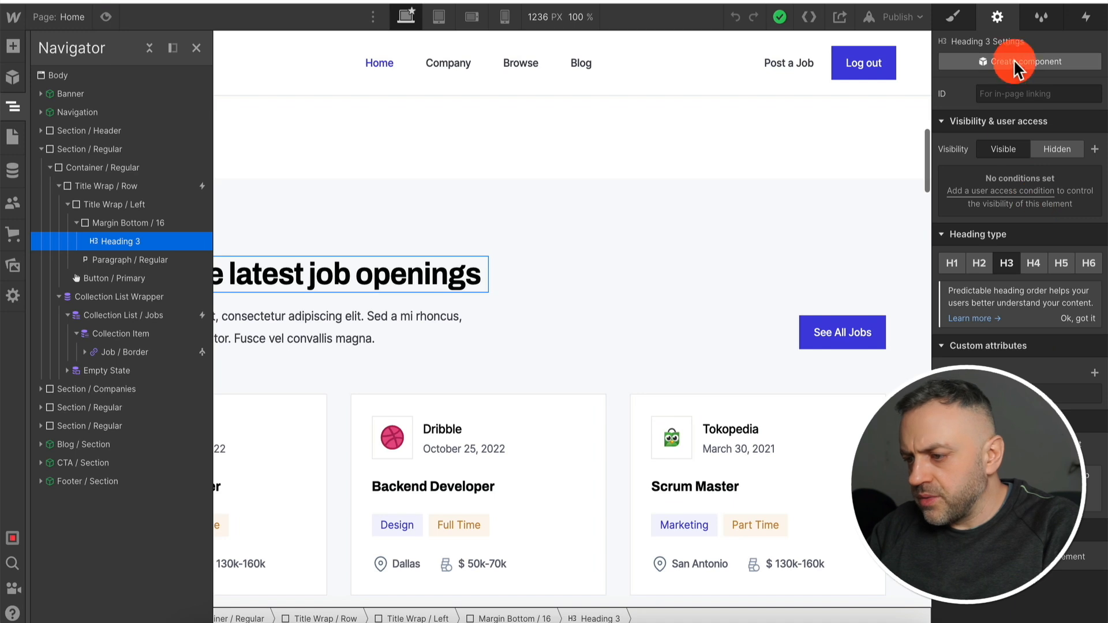
{"action": "left_click", "coordinate": [1047, 19]}
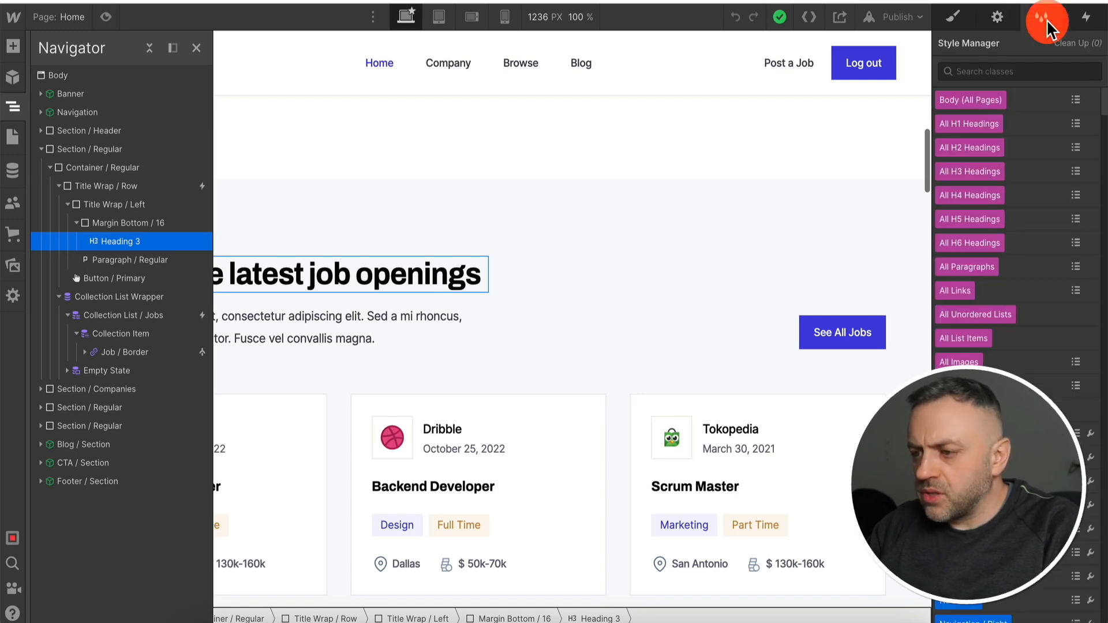
{"action": "left_click", "coordinate": [1086, 17]}
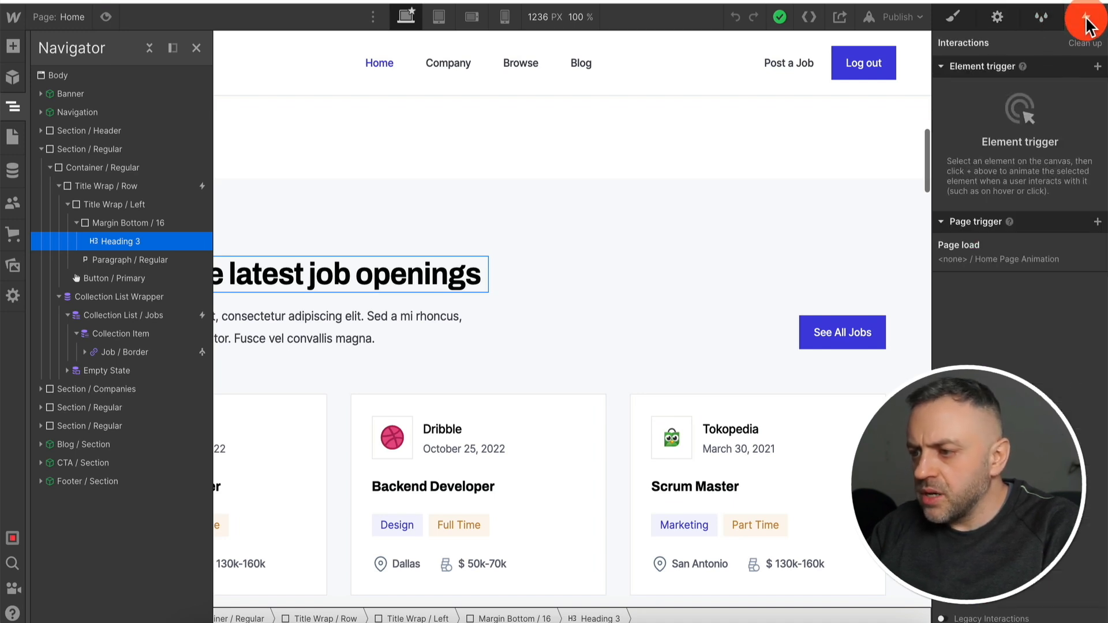
{"action": "left_click", "coordinate": [961, 23]}
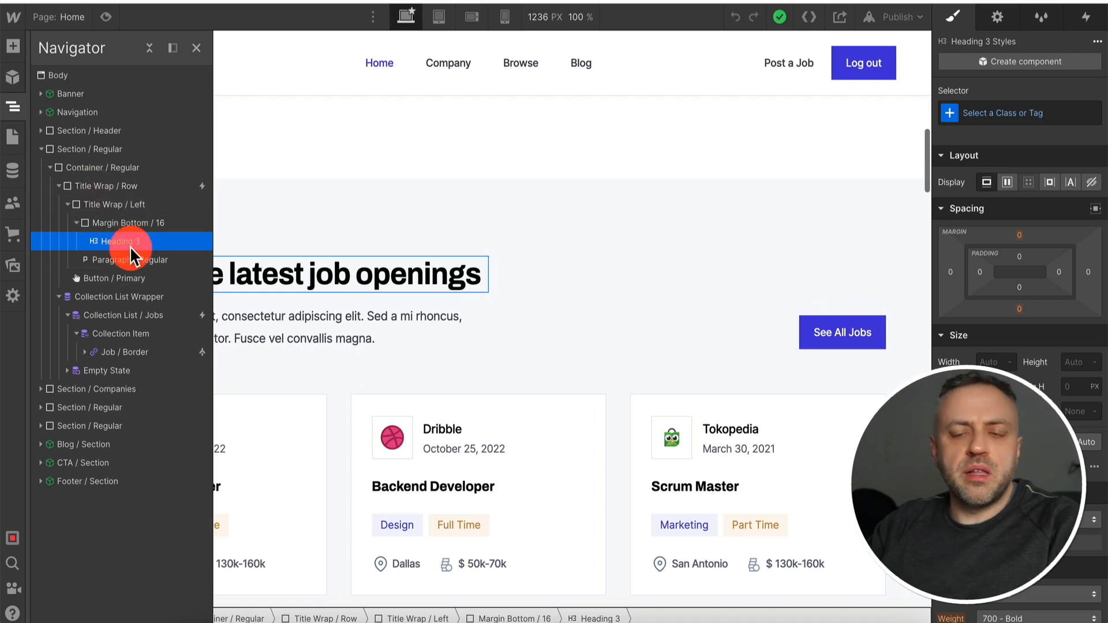
Inspect the Collection List Wrapper and its Collection List / Jobs in the element hierarchy, alongside the job cards on the page.
{"action": "left_click", "coordinate": [128, 296]}
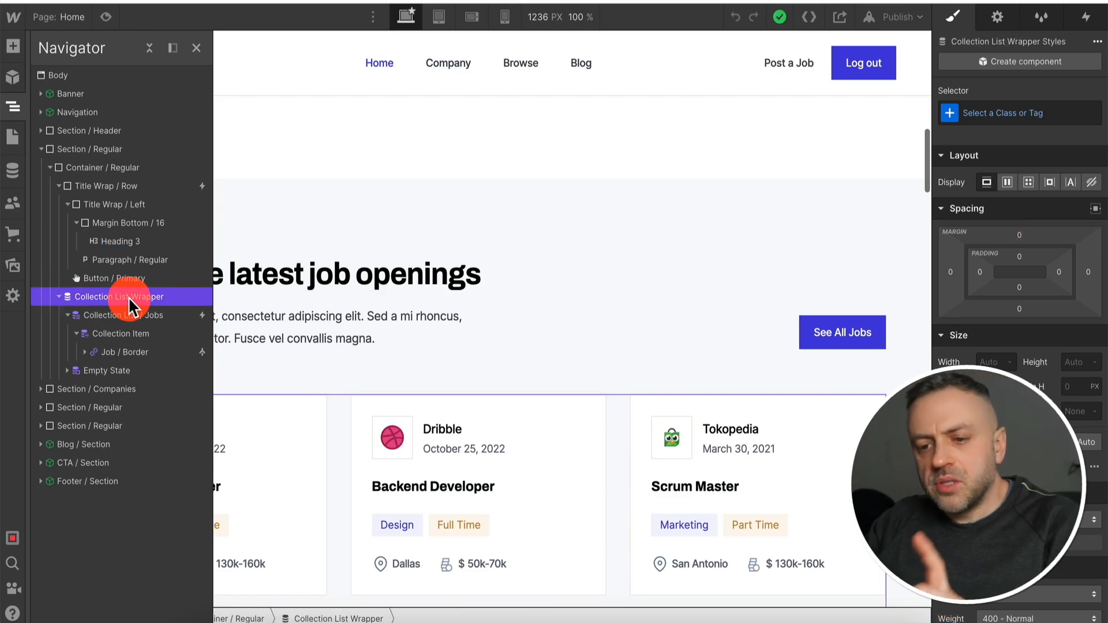
{"action": "scroll", "coordinate": [438, 255], "scroll_direction": "down", "scroll_amount": 5}
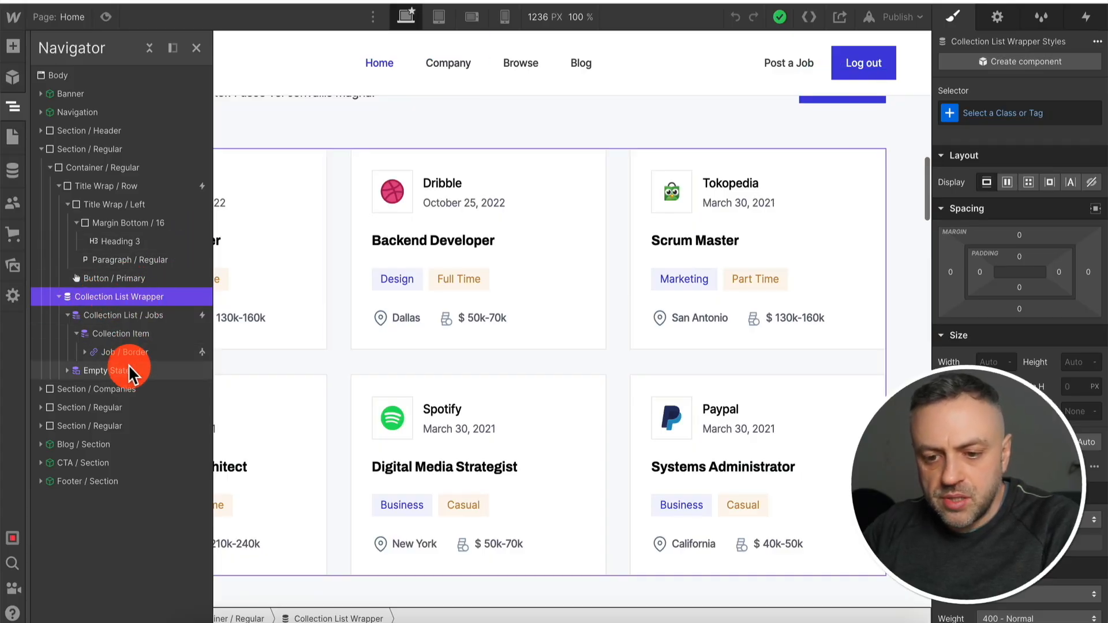
{"action": "left_click", "coordinate": [151, 314]}
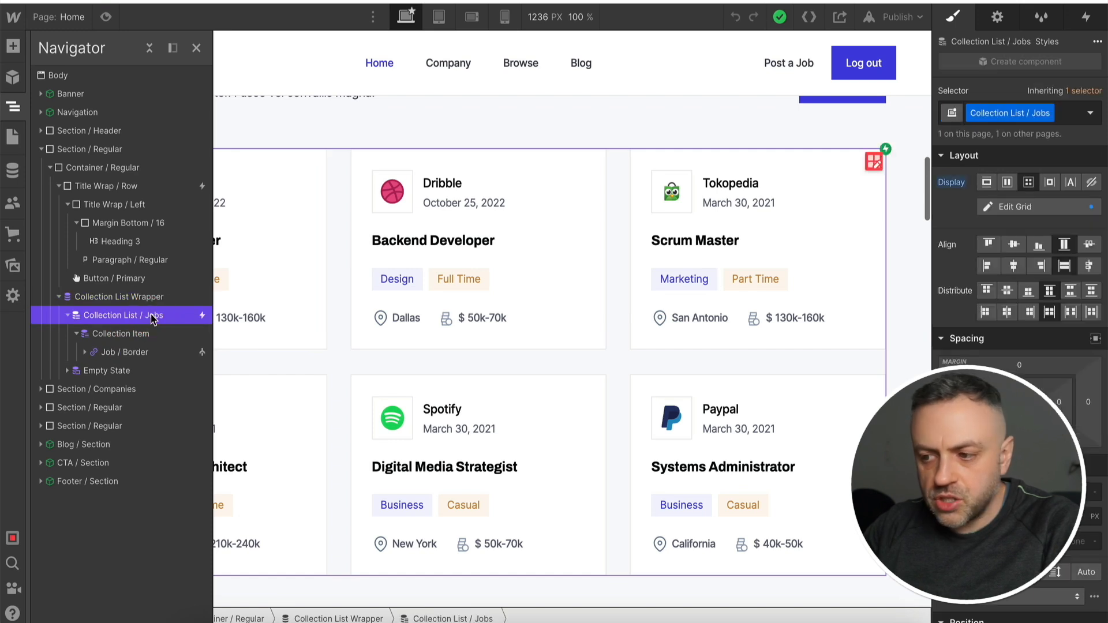
{"action": "left_click", "coordinate": [472, 117]}
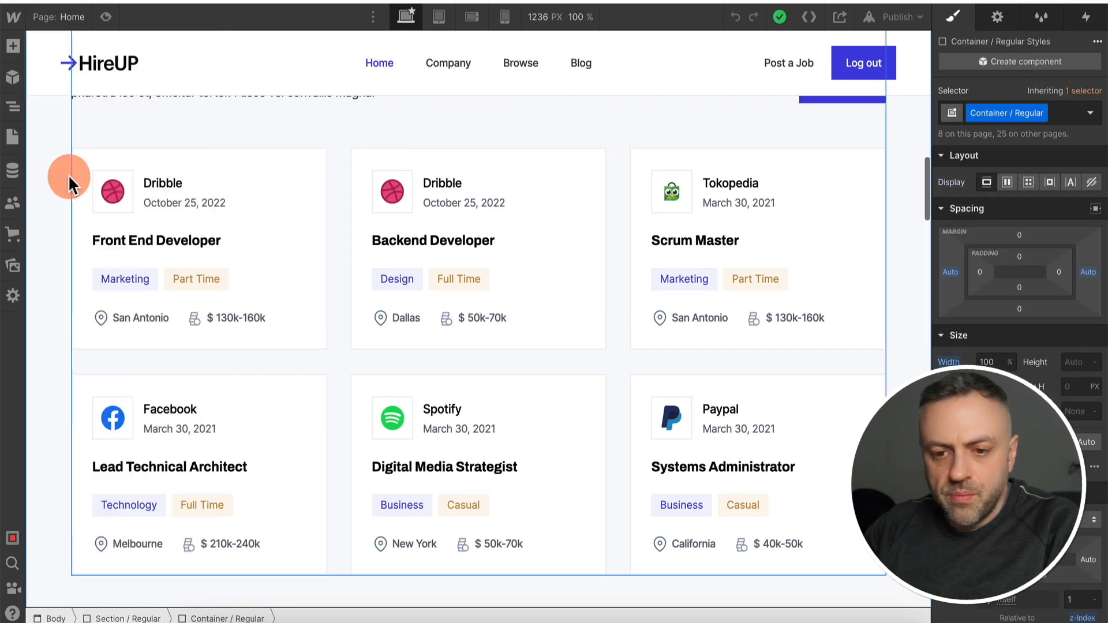
View the items in the Job Posts and Companies CMS collections, and return to the page canvas.
{"action": "left_click", "coordinate": [15, 174]}
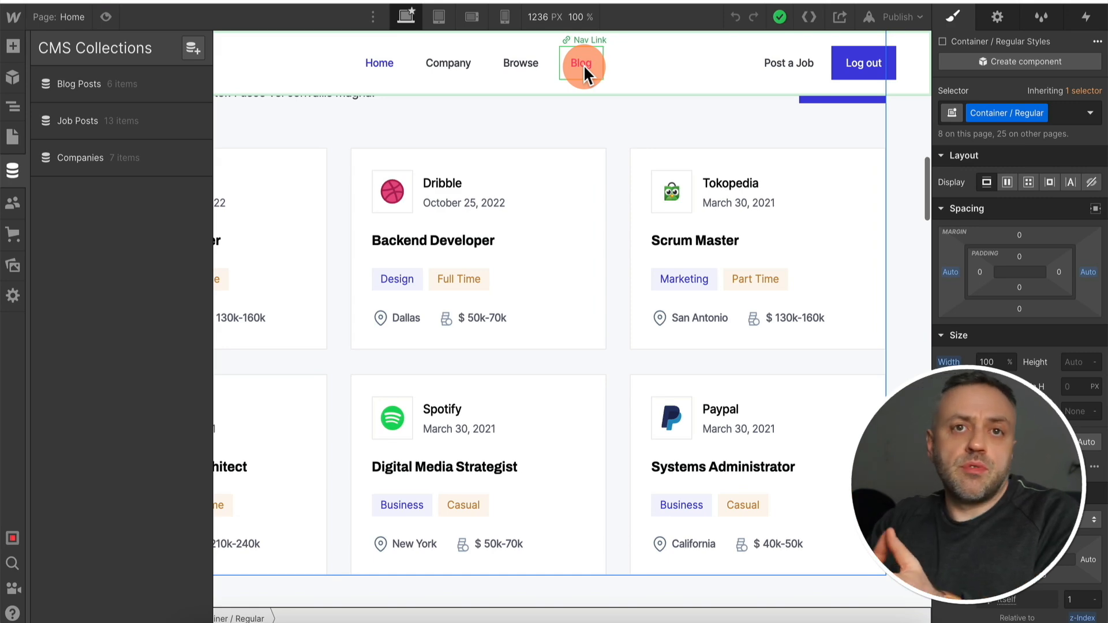
{"action": "left_click", "coordinate": [117, 118]}
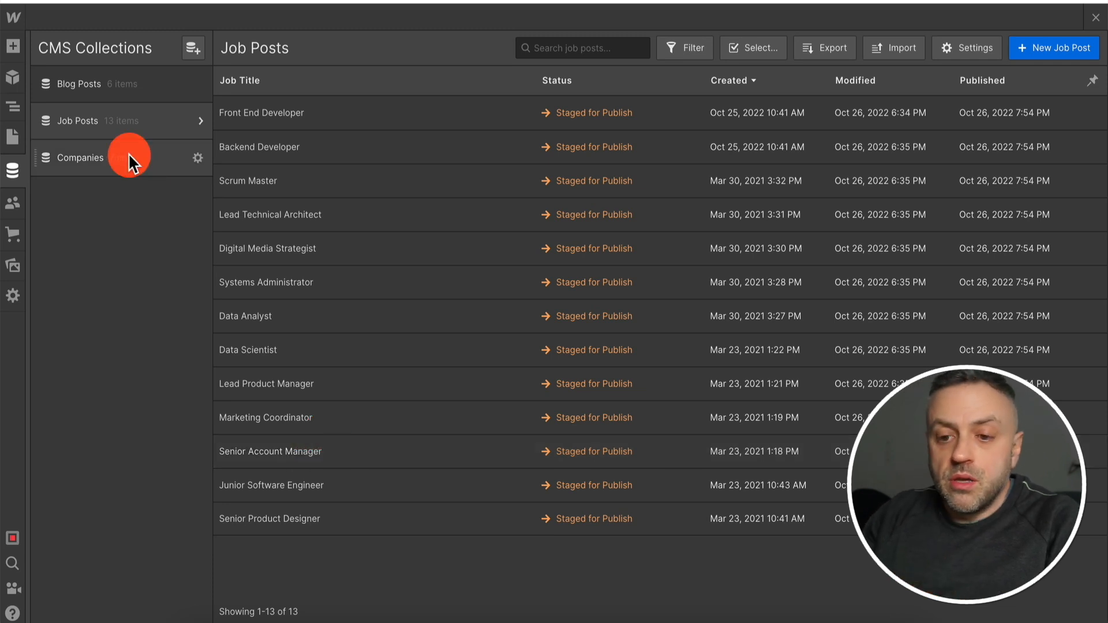
{"action": "left_click", "coordinate": [146, 156]}
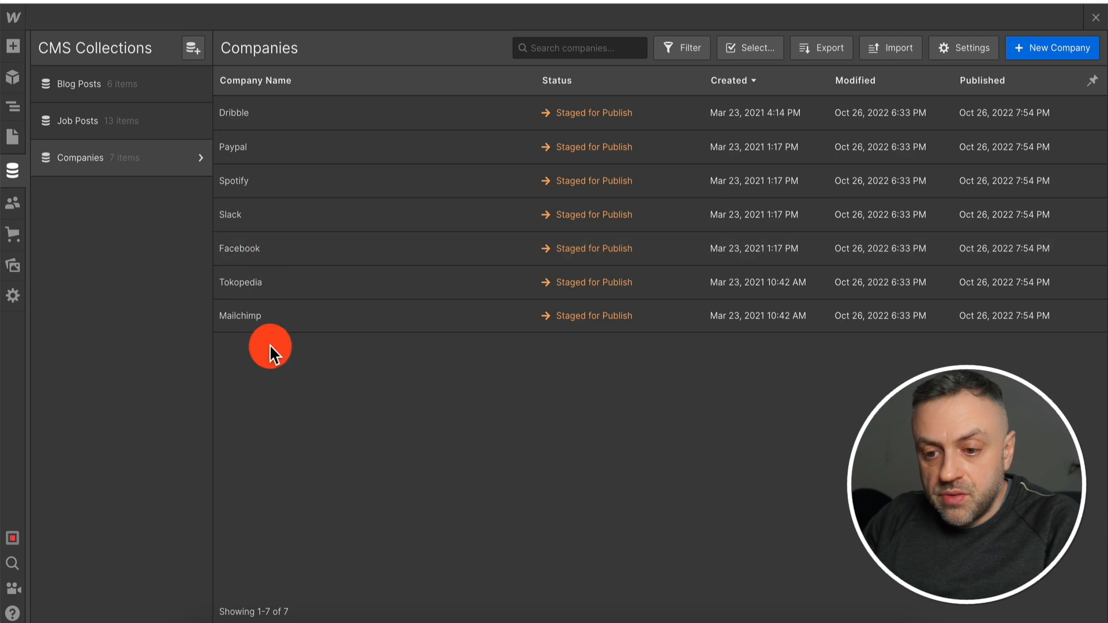
{"action": "left_click", "coordinate": [13, 171]}
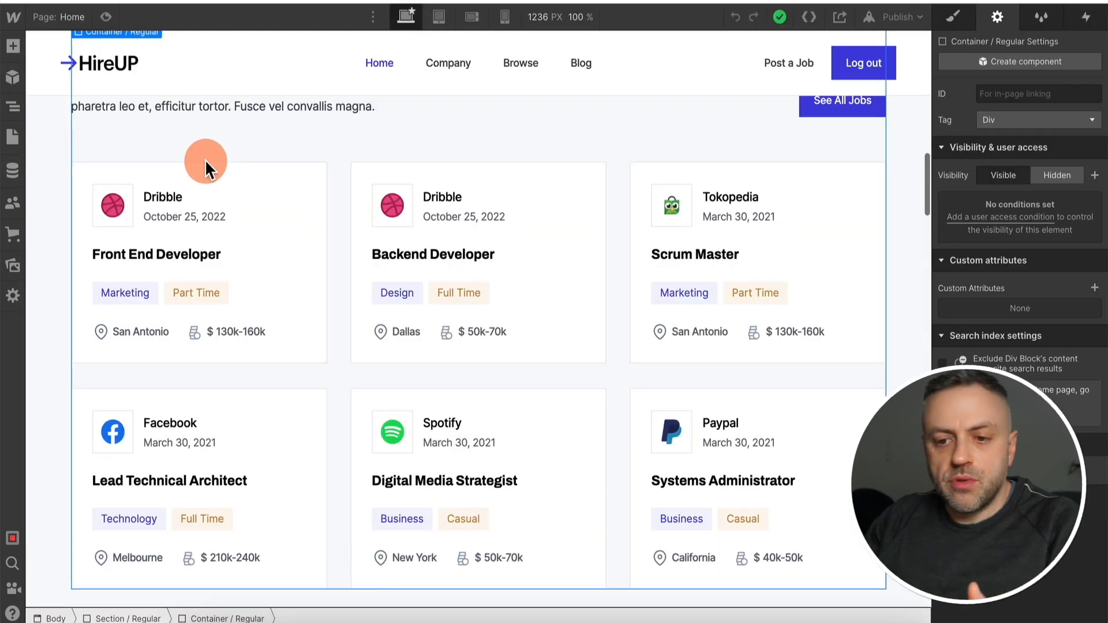
Check the source of Collection List / Jobs, and open the Front End Developer item in the Job Posts collection.
{"action": "left_click", "coordinate": [345, 185]}
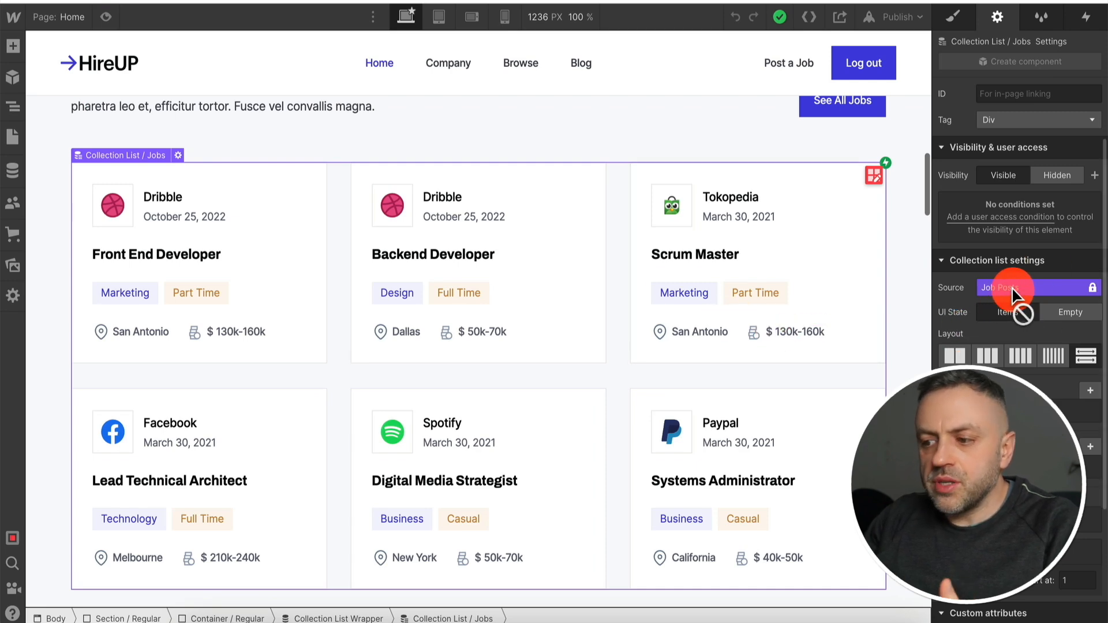
{"action": "left_click", "coordinate": [16, 172]}
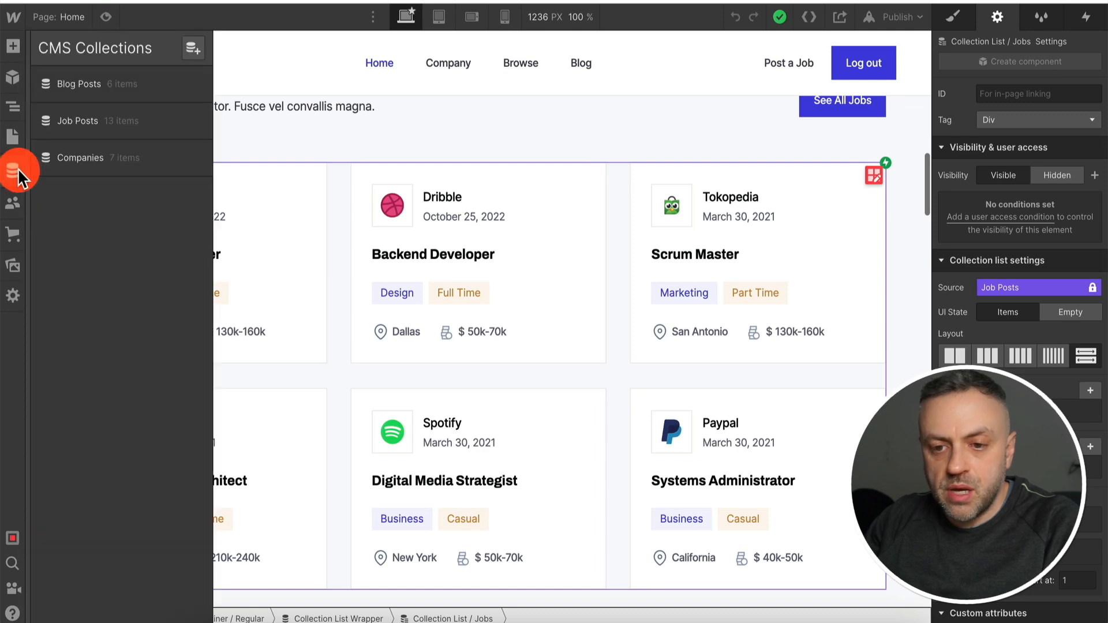
{"action": "left_click", "coordinate": [95, 122]}
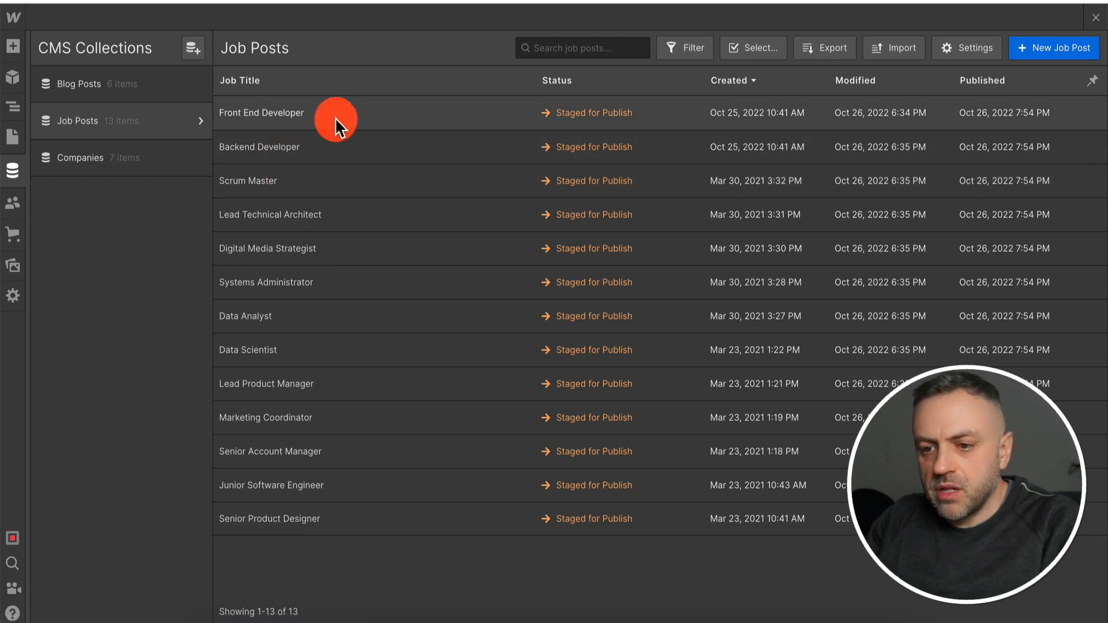
{"action": "left_click", "coordinate": [292, 112]}
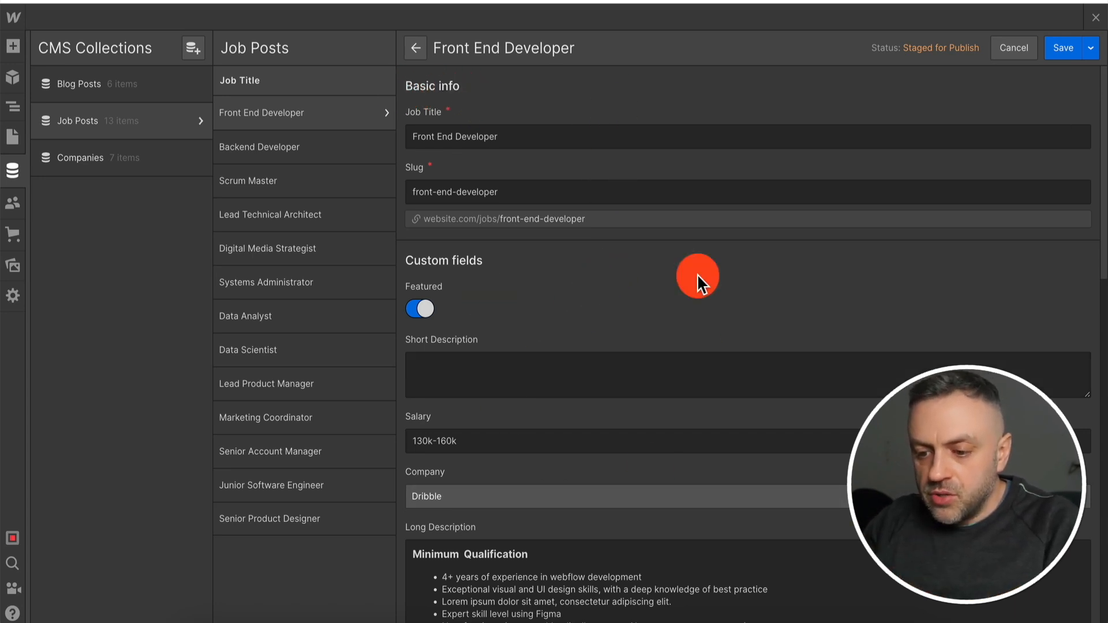
Examine the Front End Developer post's fields from Basic info to Google Map Embed, including the available Category options.
{"action": "left_click", "coordinate": [441, 148]}
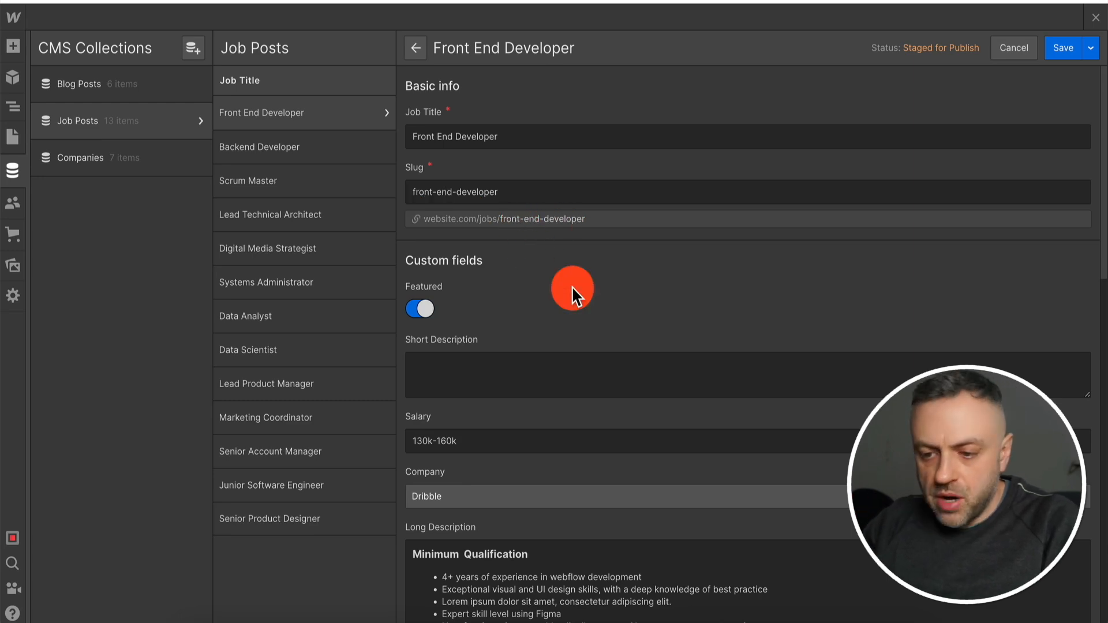
{"action": "scroll", "coordinate": [572, 286], "scroll_direction": "down", "scroll_amount": 5}
{"action": "scroll", "coordinate": [539, 372], "scroll_direction": "down", "scroll_amount": 5}
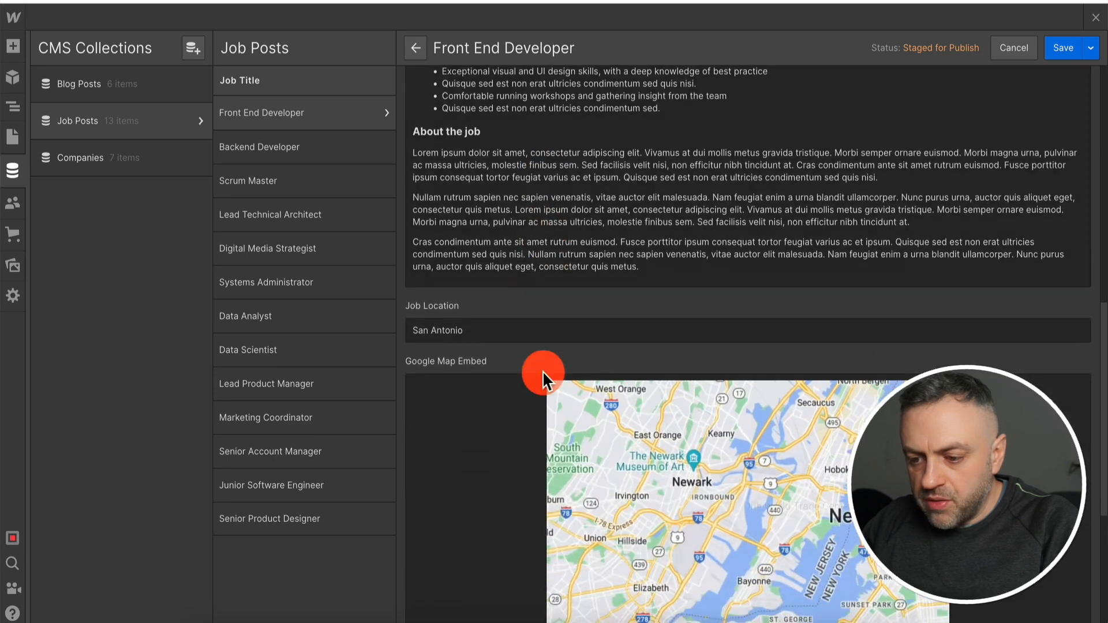
{"action": "scroll", "coordinate": [543, 370], "scroll_direction": "down", "scroll_amount": 3}
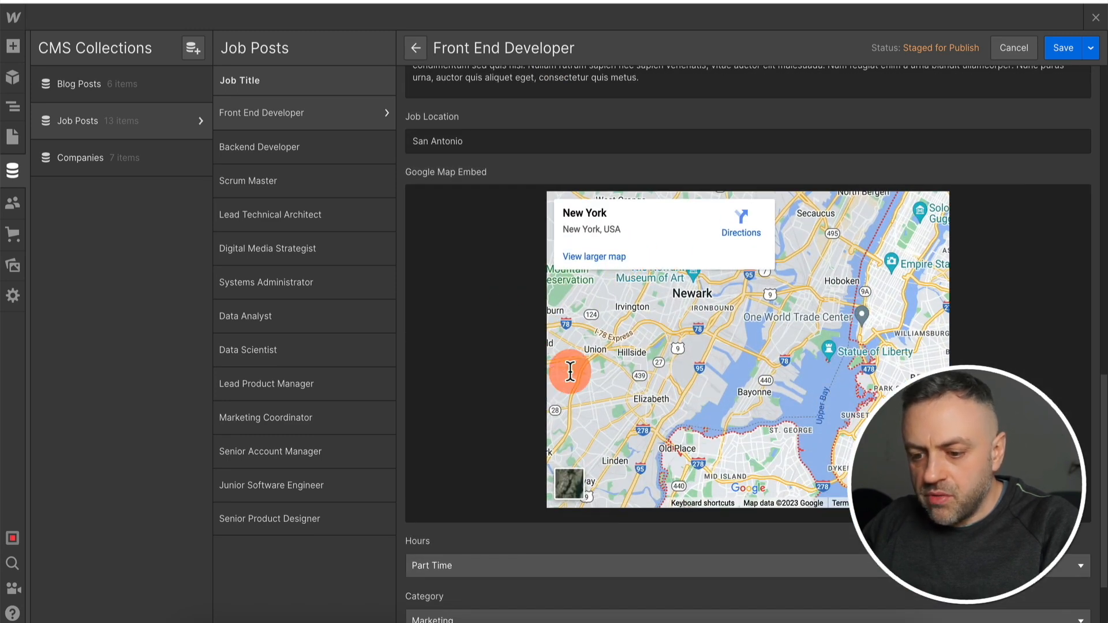
{"action": "scroll", "coordinate": [516, 383], "scroll_direction": "down", "scroll_amount": 2}
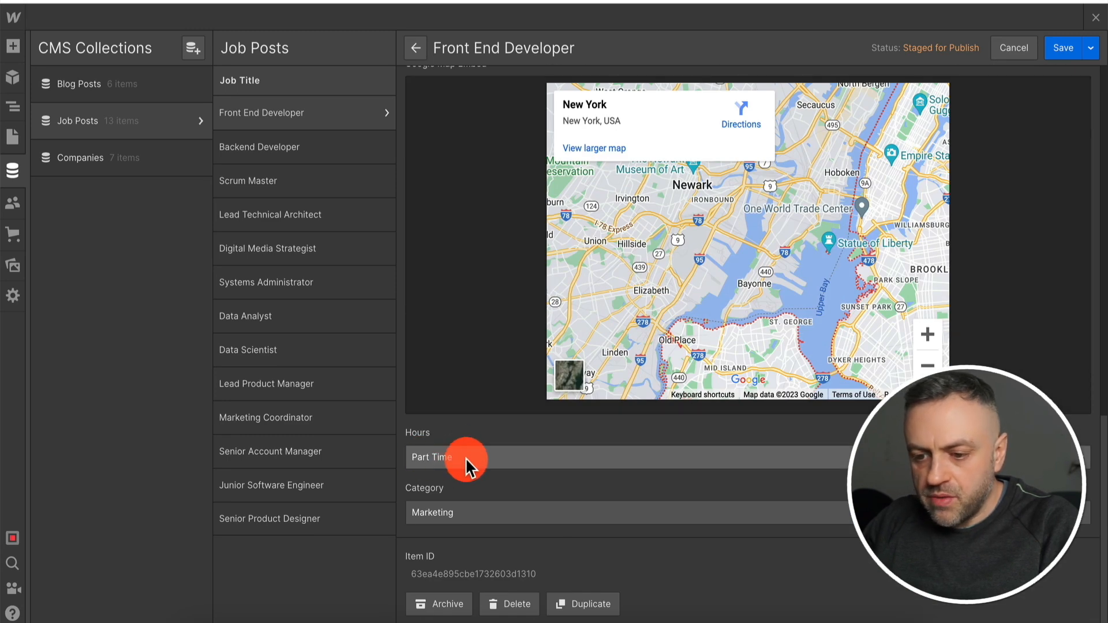
{"action": "left_click", "coordinate": [465, 457]}
{"action": "left_click", "coordinate": [466, 458]}
{"action": "left_click", "coordinate": [467, 512]}
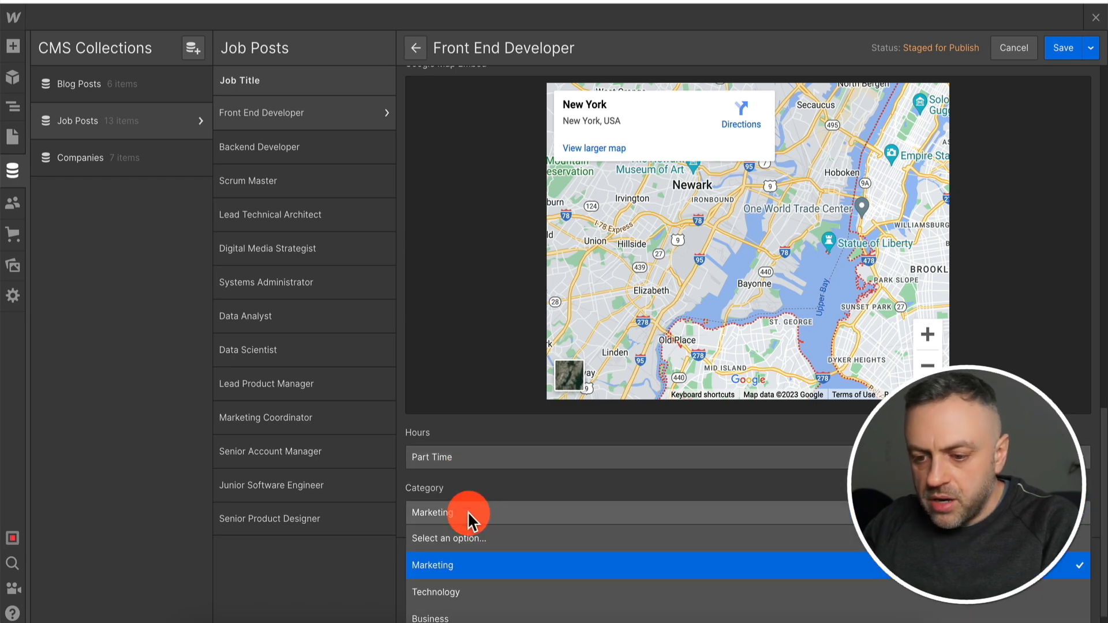
{"action": "left_click", "coordinate": [475, 507]}
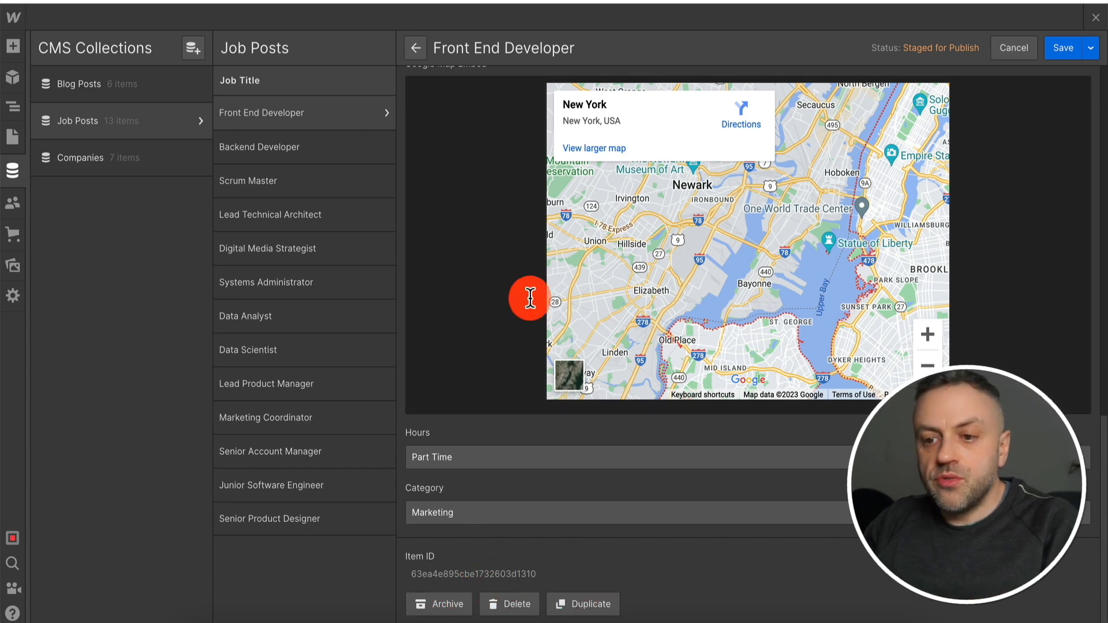
Return to the beginning of the Front End Developer post and check its additional save and publish options.
{"action": "scroll", "coordinate": [530, 299], "scroll_direction": "up", "scroll_amount": 15}
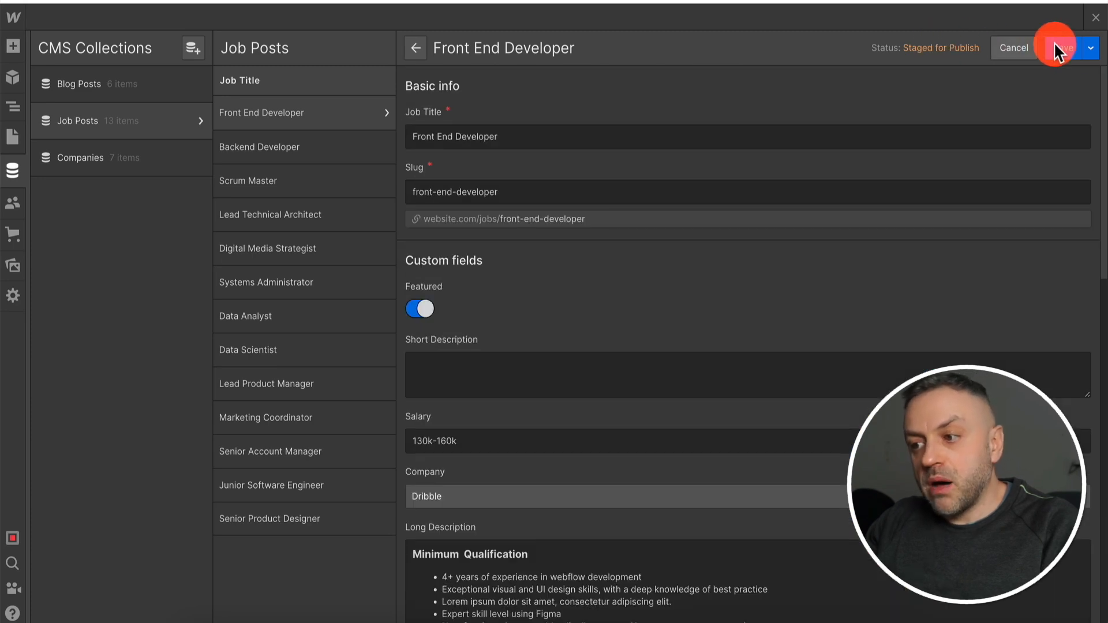
{"action": "left_click", "coordinate": [1091, 47]}
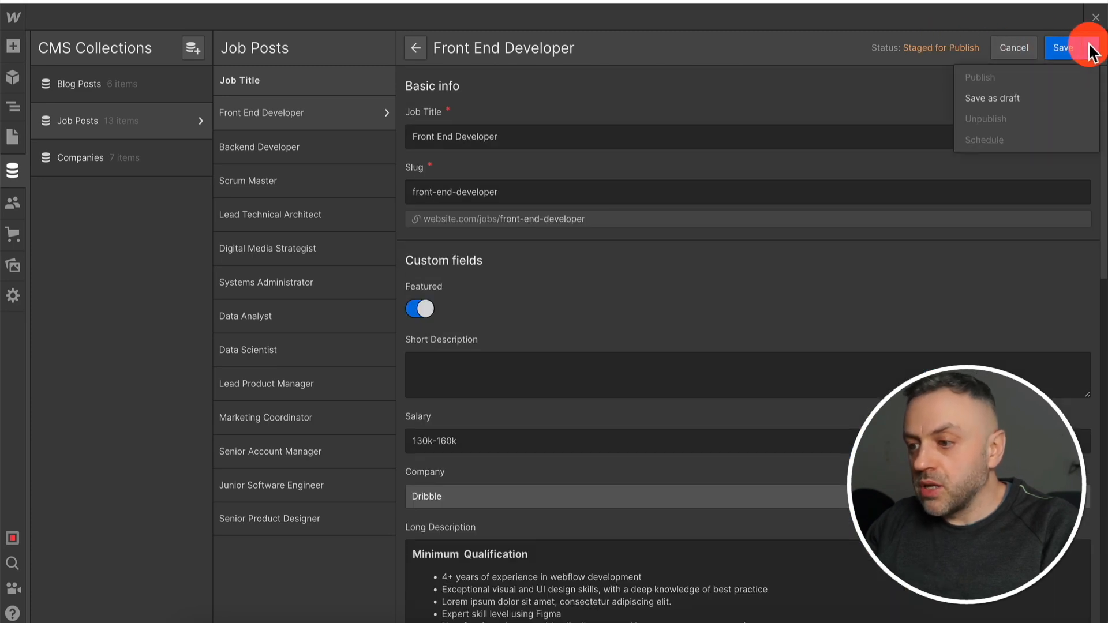
{"action": "left_click", "coordinate": [1020, 91]}
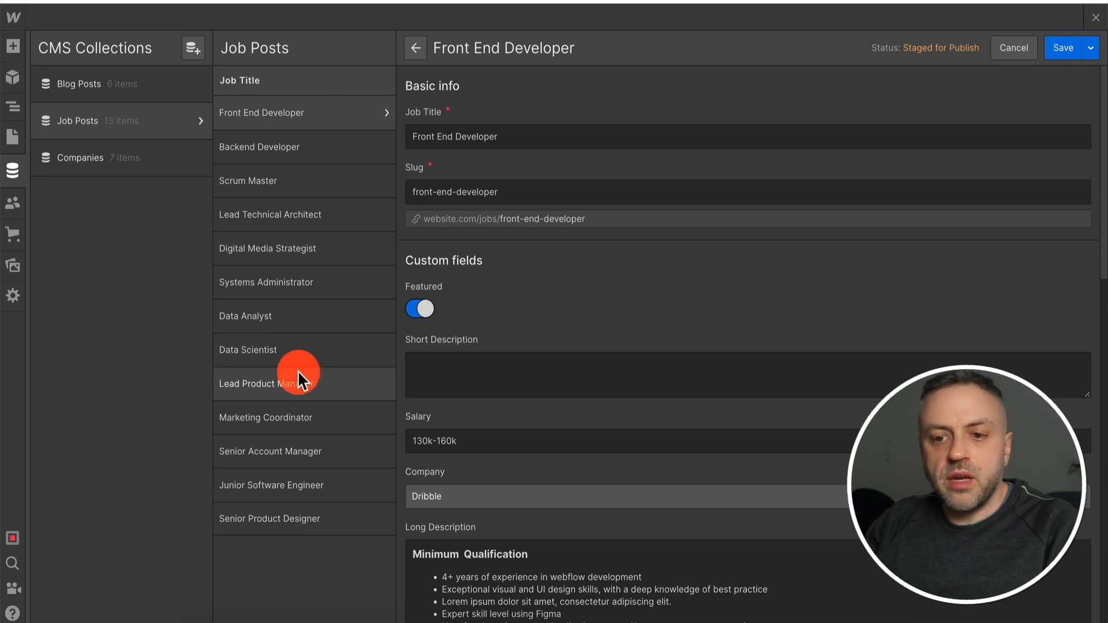
View the Companies collection's items and settings, and browse the item lists of Job Posts and Blog Posts.
{"action": "left_click", "coordinate": [143, 160]}
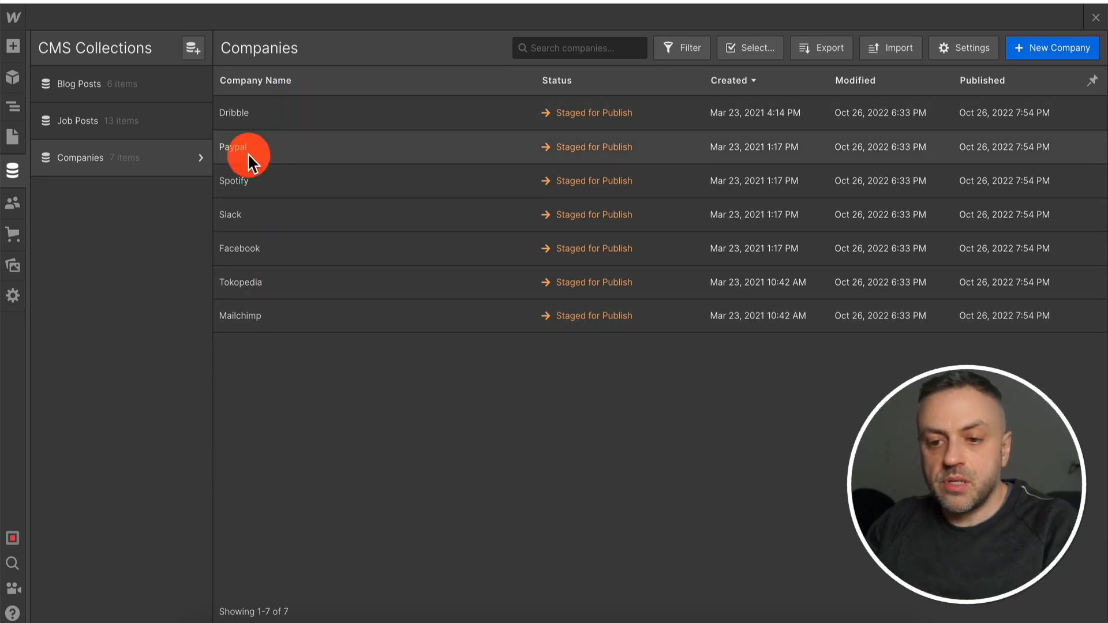
{"action": "left_click", "coordinate": [196, 158]}
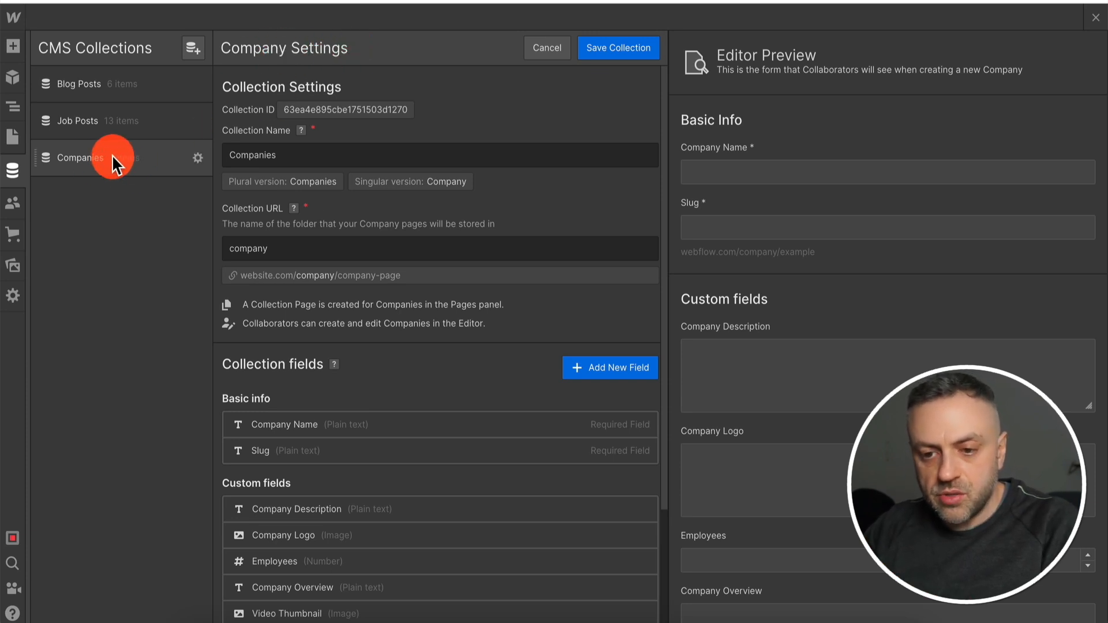
{"action": "left_click", "coordinate": [154, 122]}
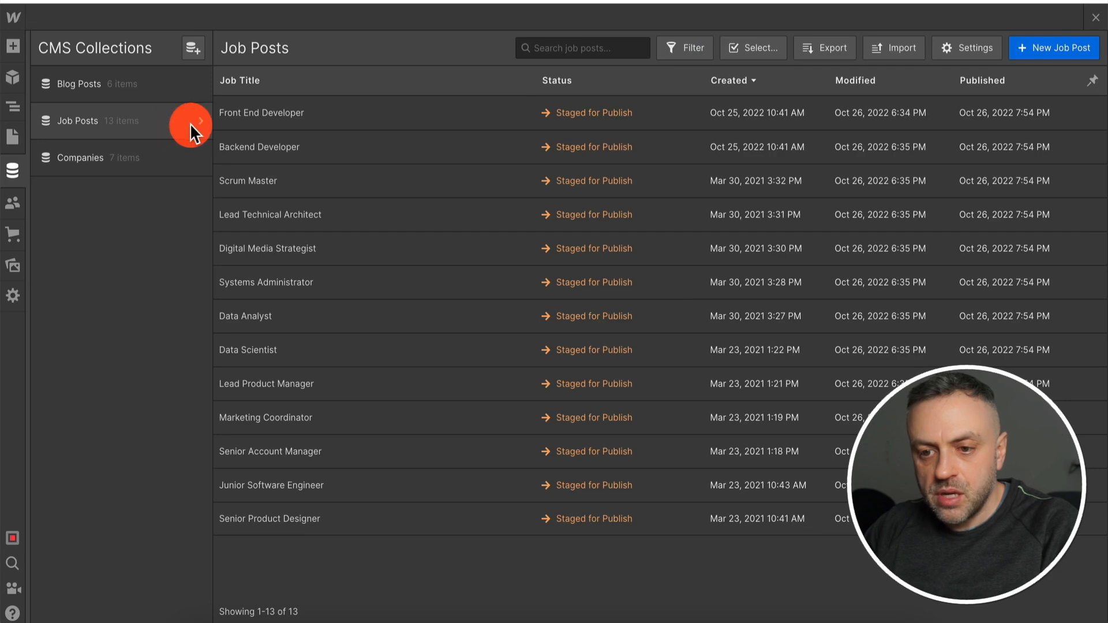
{"action": "left_click", "coordinate": [180, 97]}
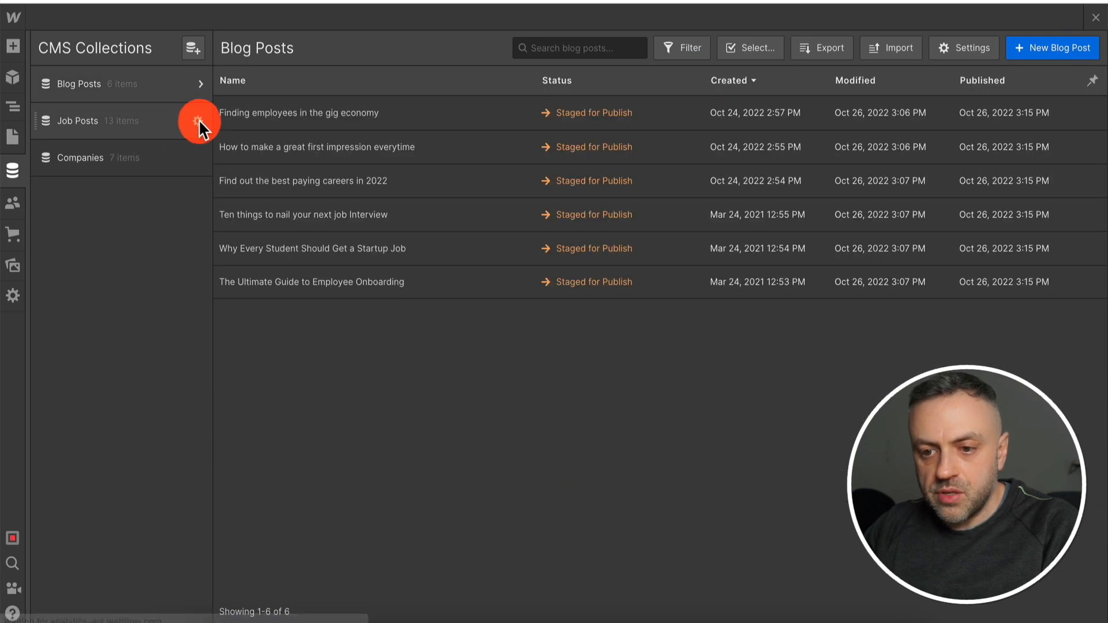
Examine the Job Posts collection's settings, including its name, URL, basic info fields and custom fields.
{"action": "left_click", "coordinate": [198, 120]}
{"action": "scroll", "coordinate": [317, 394], "scroll_direction": "down", "scroll_amount": 4}
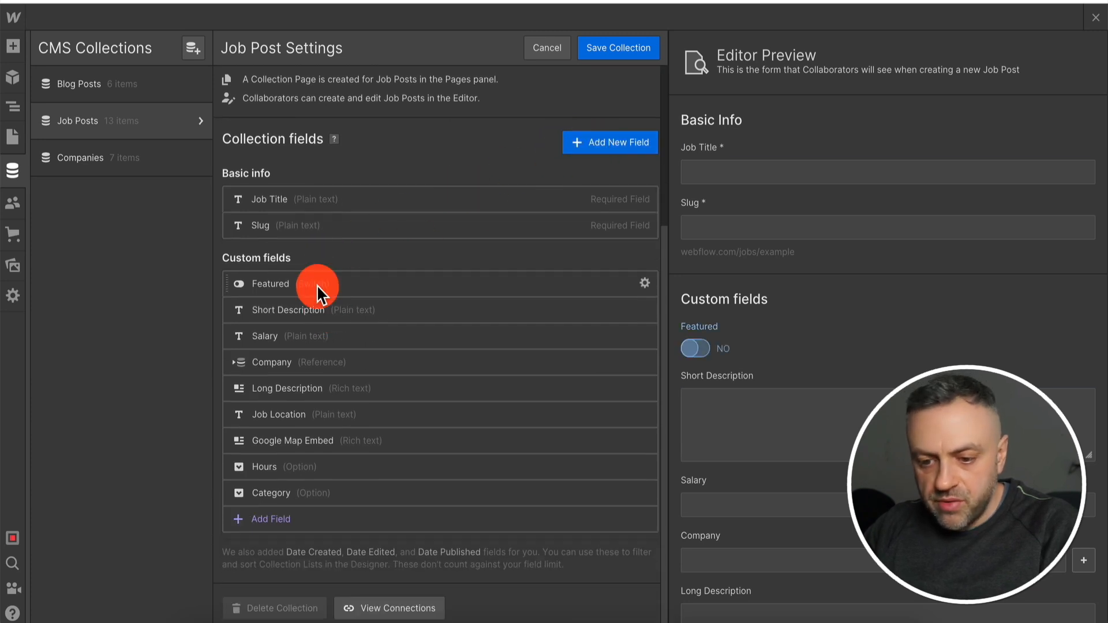
{"action": "scroll", "coordinate": [317, 284], "scroll_direction": "up", "scroll_amount": 4}
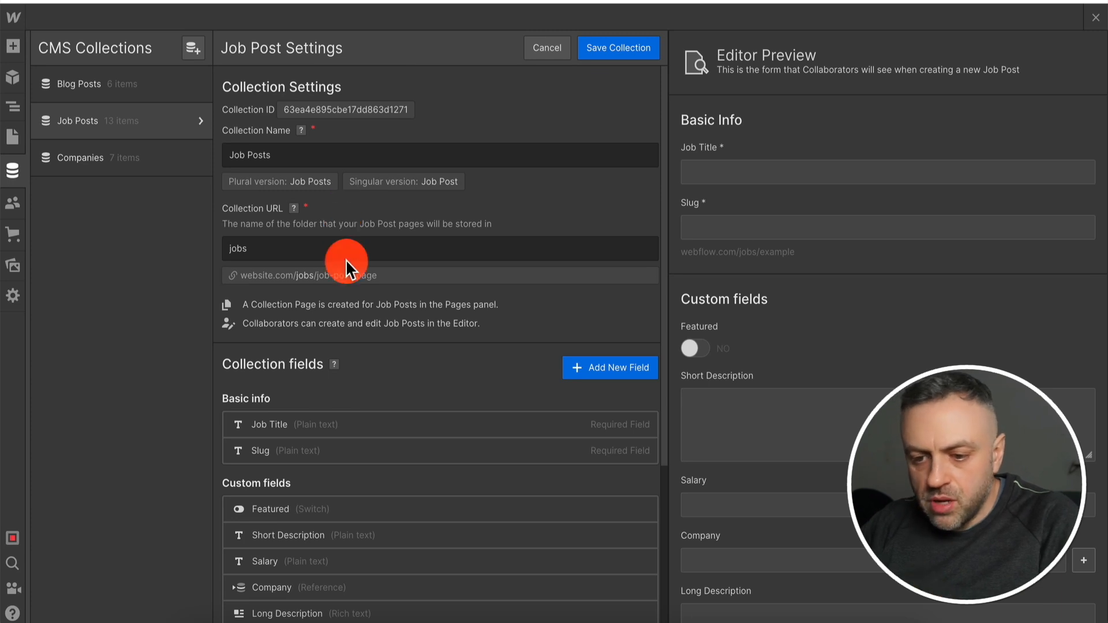
{"action": "scroll", "coordinate": [379, 398], "scroll_direction": "down", "scroll_amount": 3}
{"action": "scroll", "coordinate": [378, 398], "scroll_direction": "up", "scroll_amount": 3}
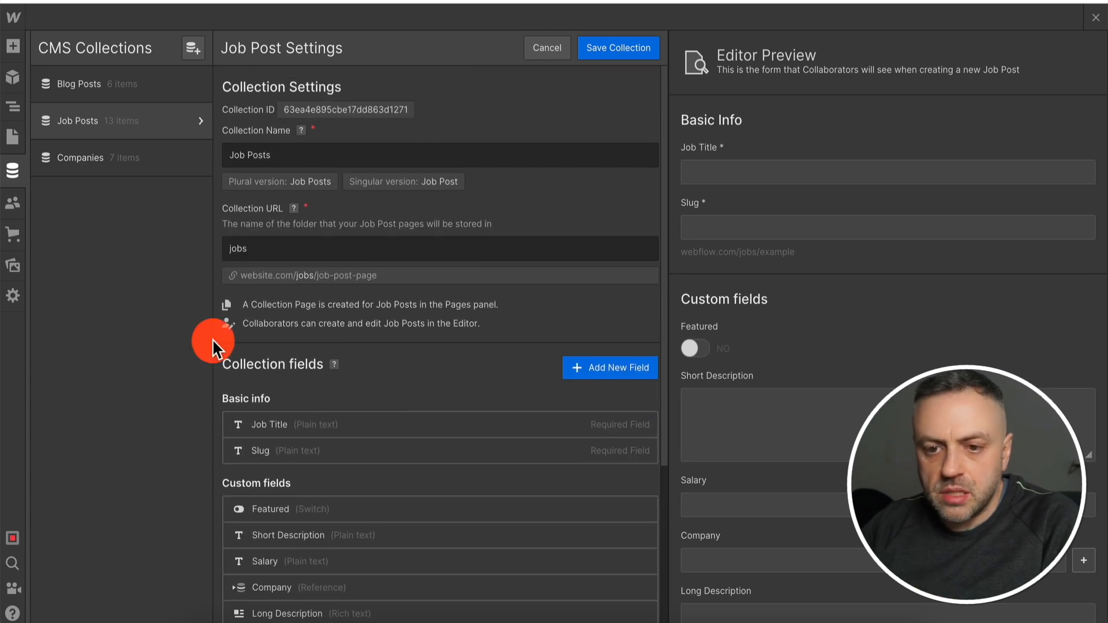
Return to the site dashboard, check the available options for the HireUP site, and reopen it in the Designer.
{"action": "left_click", "coordinate": [14, 18]}
{"action": "left_click", "coordinate": [54, 25]}
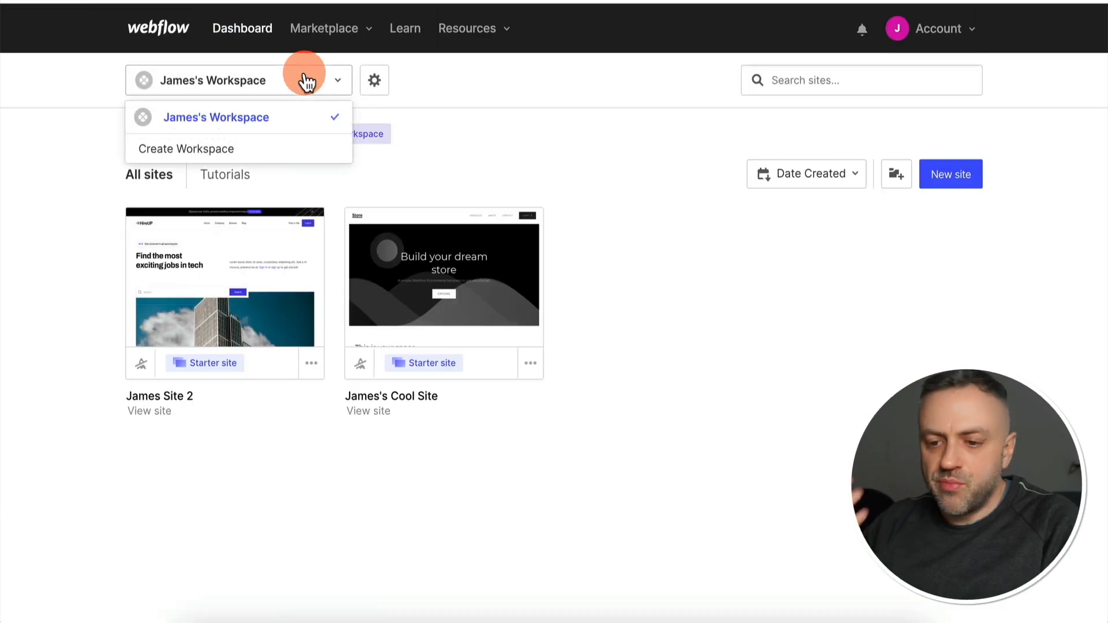
{"action": "left_click", "coordinate": [312, 364]}
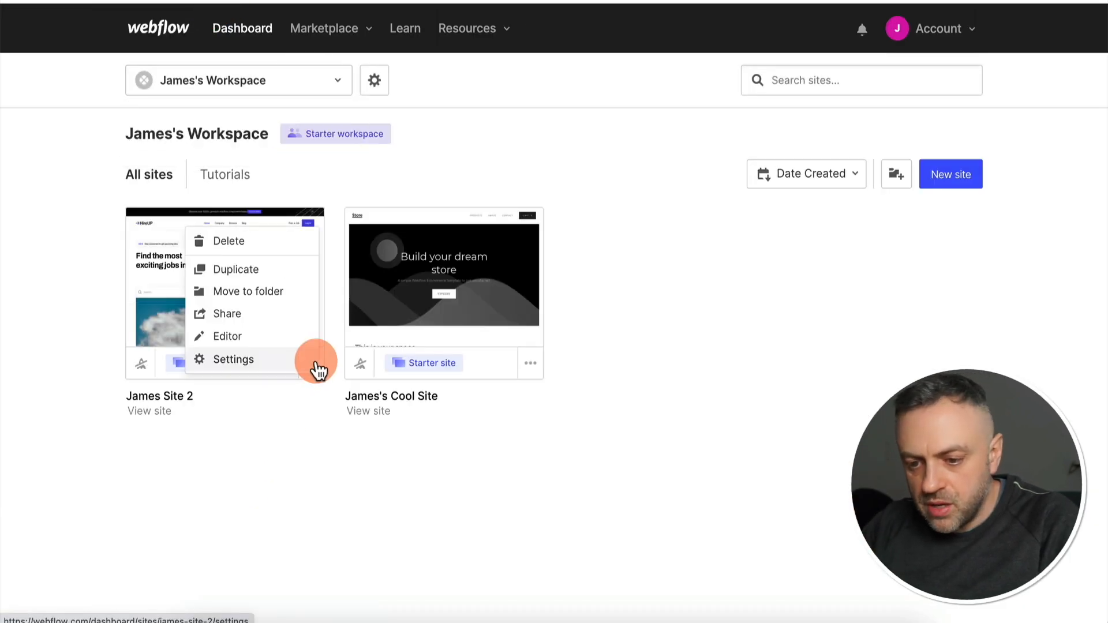
{"action": "left_click", "coordinate": [234, 276]}
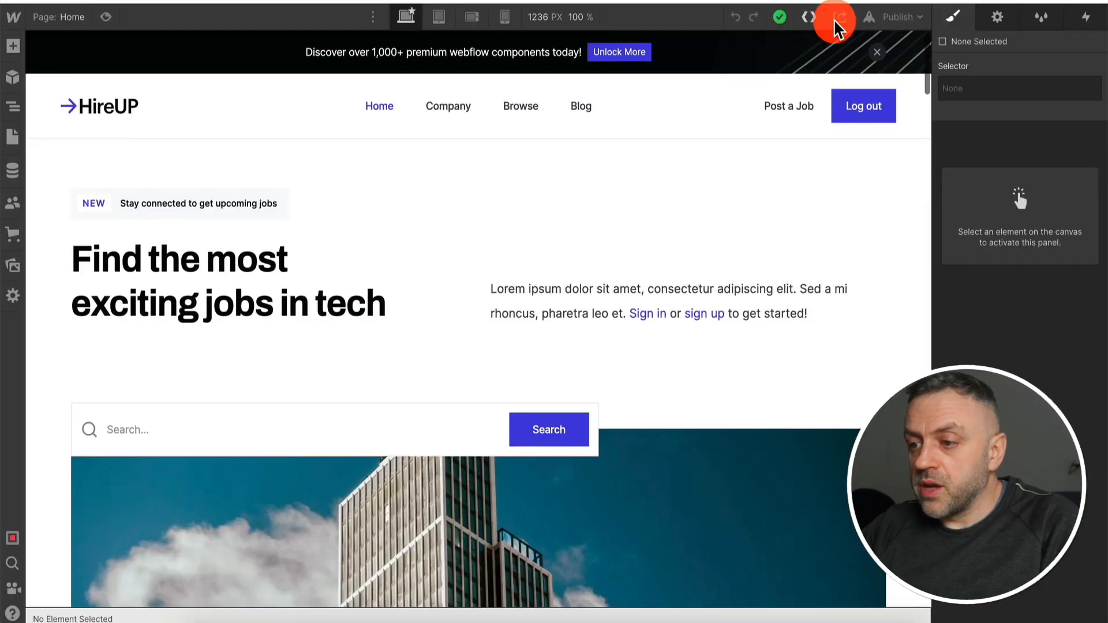
Publish the site to its webflow.io subdomain and view the latest job openings on the live page.
{"action": "left_click", "coordinate": [906, 18]}
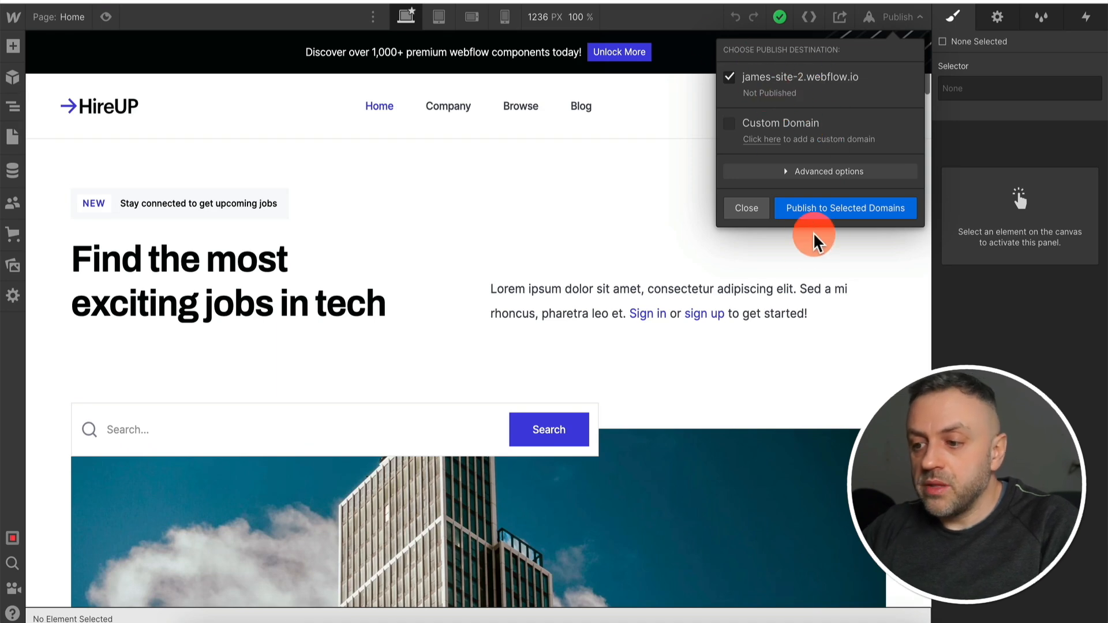
{"action": "left_click", "coordinate": [850, 216]}
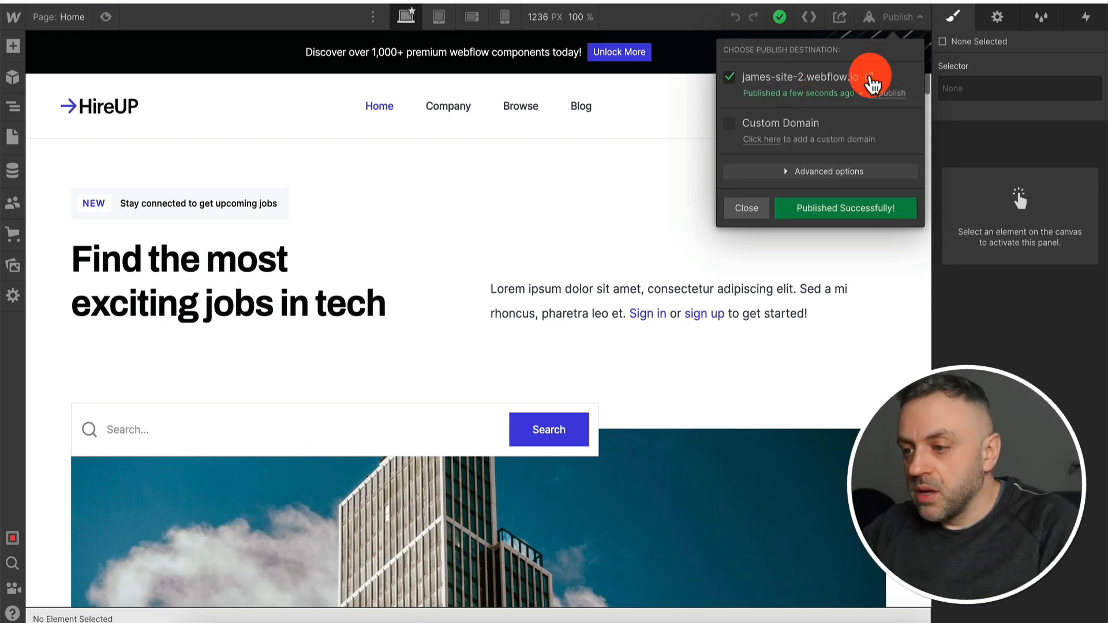
{"action": "left_click", "coordinate": [869, 77]}
{"action": "scroll", "coordinate": [542, 284], "scroll_direction": "down", "scroll_amount": 10}
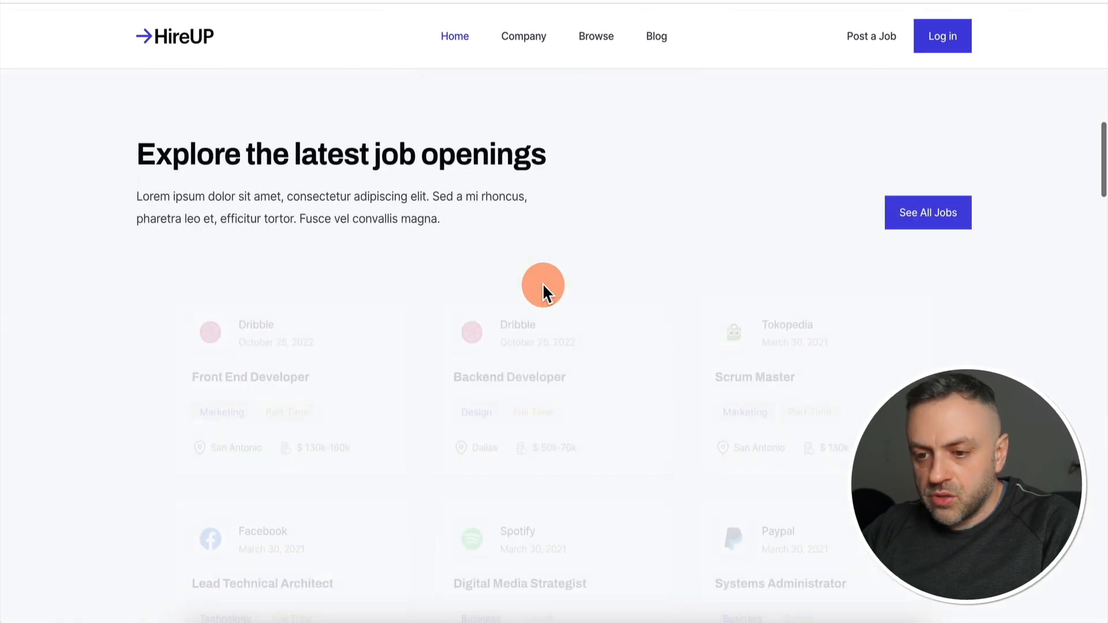
{"action": "scroll", "coordinate": [542, 284], "scroll_direction": "down", "scroll_amount": 1}
{"action": "scroll", "coordinate": [543, 289], "scroll_direction": "down", "scroll_amount": 1}
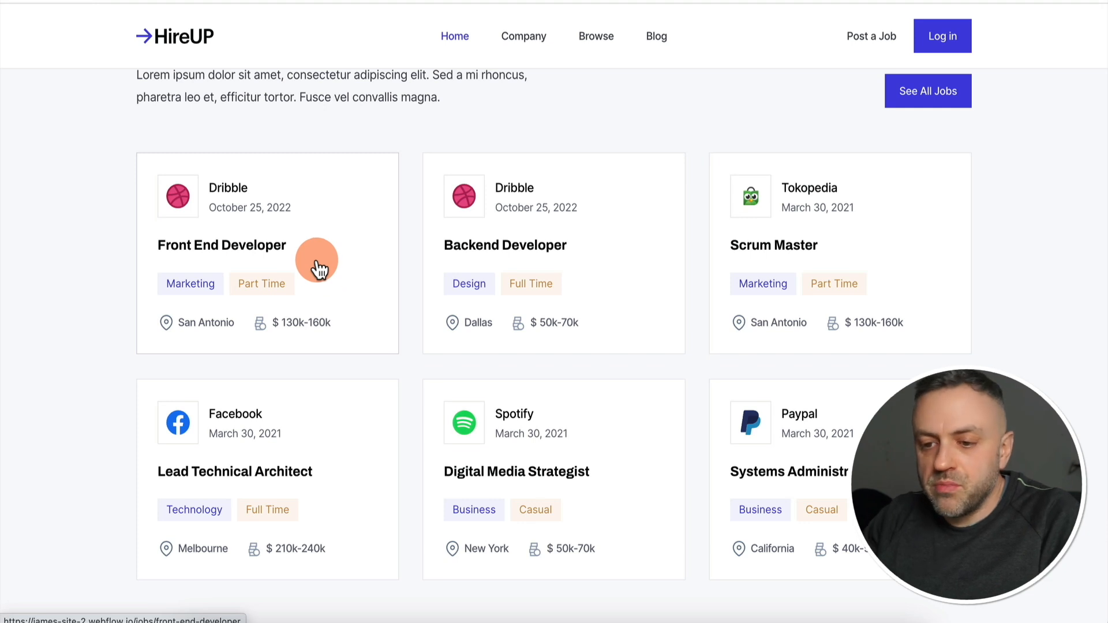
{"action": "left_click", "coordinate": [300, 1]}
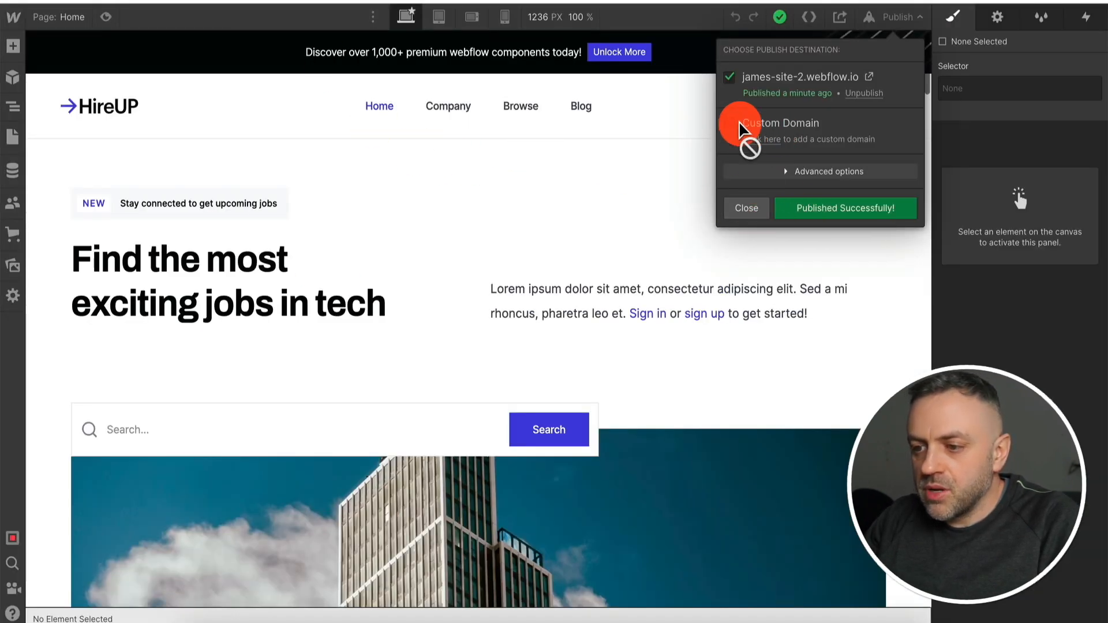
{"action": "left_click", "coordinate": [749, 212]}
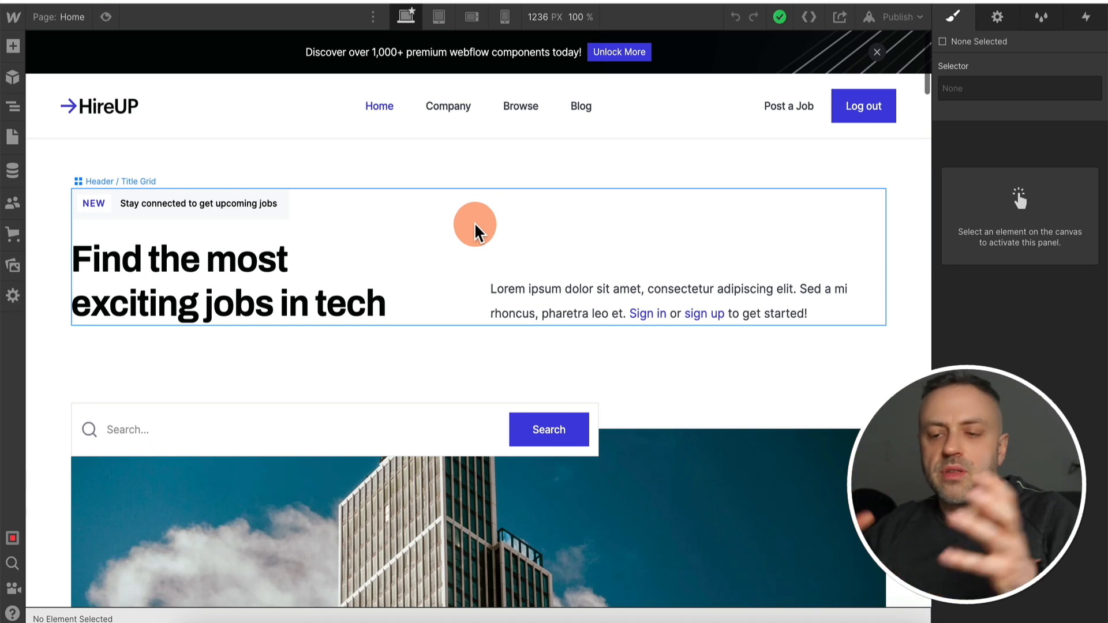
View the Home page's company logo section and the site's user account and access group options.
{"action": "scroll", "coordinate": [426, 339], "scroll_direction": "down", "scroll_amount": 6}
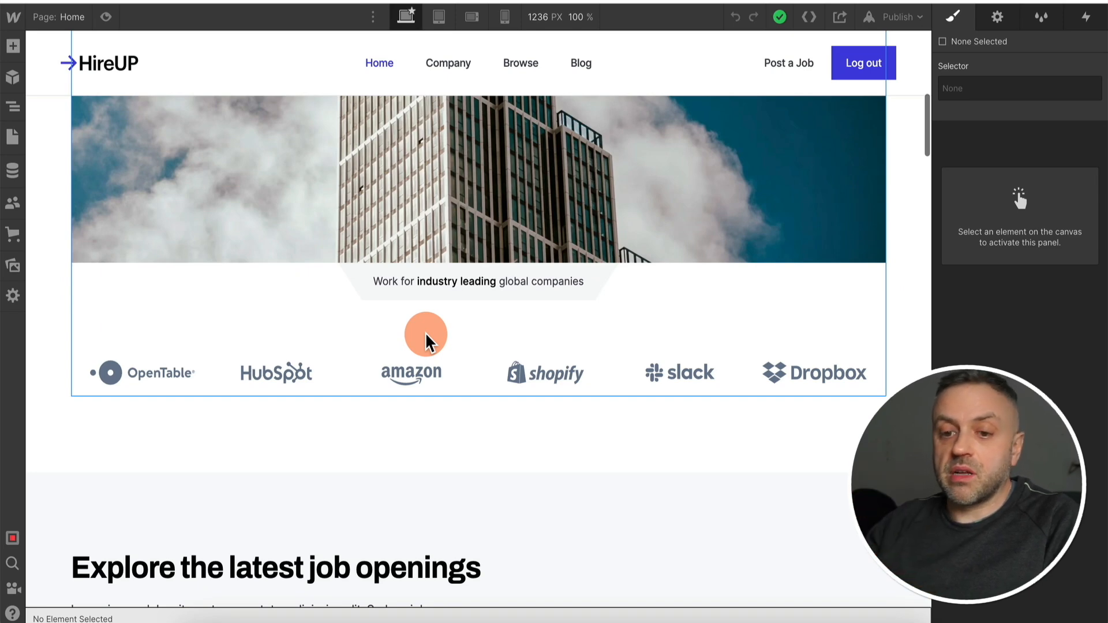
{"action": "left_click", "coordinate": [13, 203]}
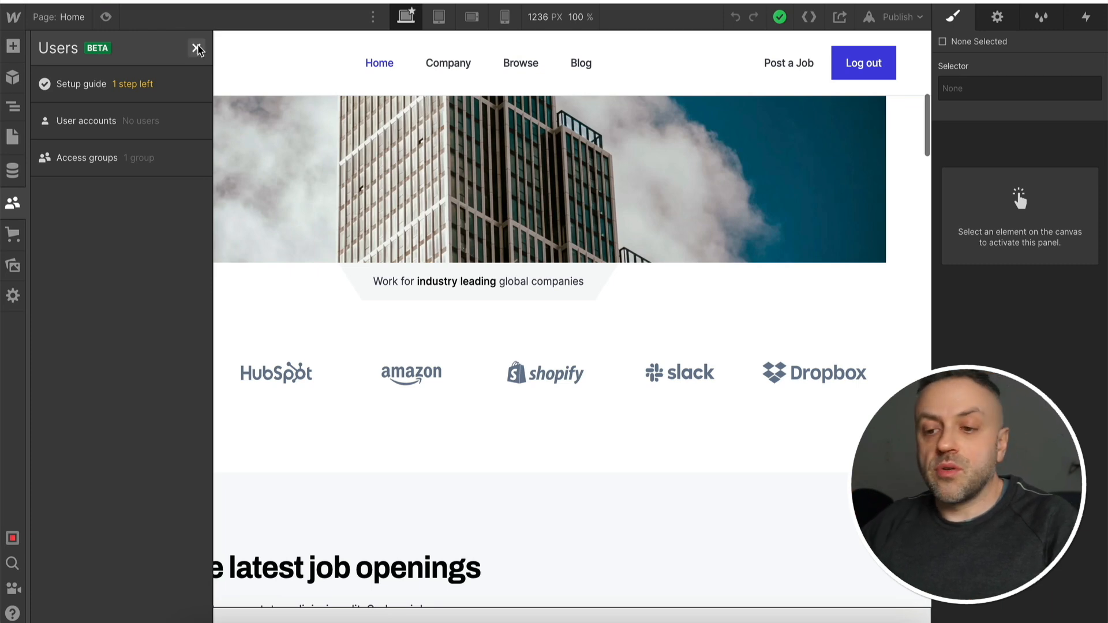
{"action": "left_click", "coordinate": [197, 48]}
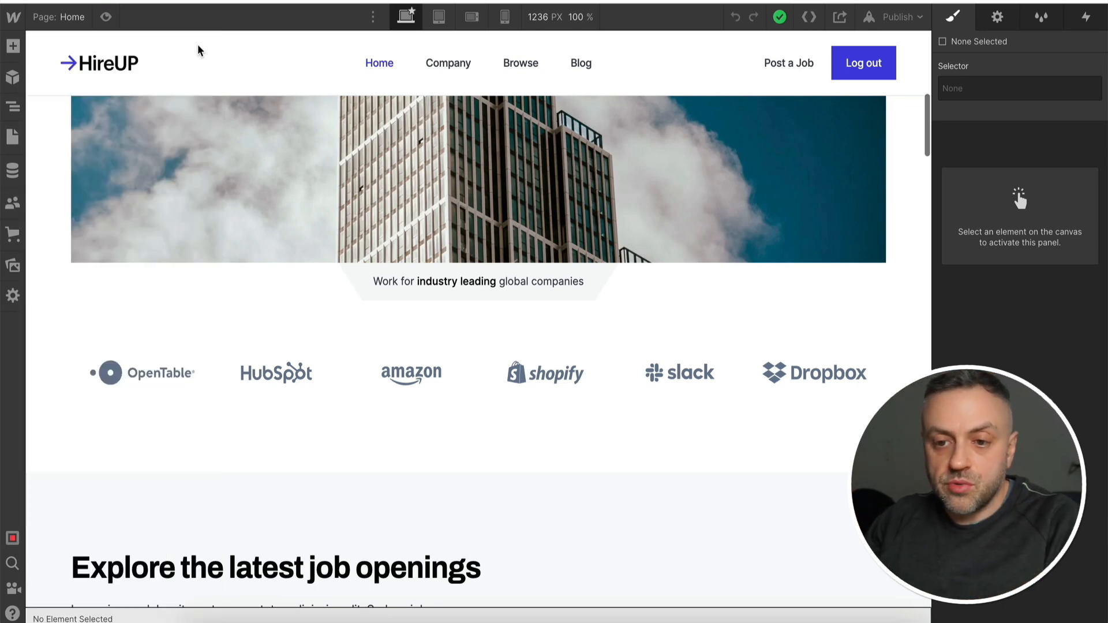
Enable ecommerce with the Products and Categories collections and review the store's setup guide.
{"action": "left_click", "coordinate": [12, 233]}
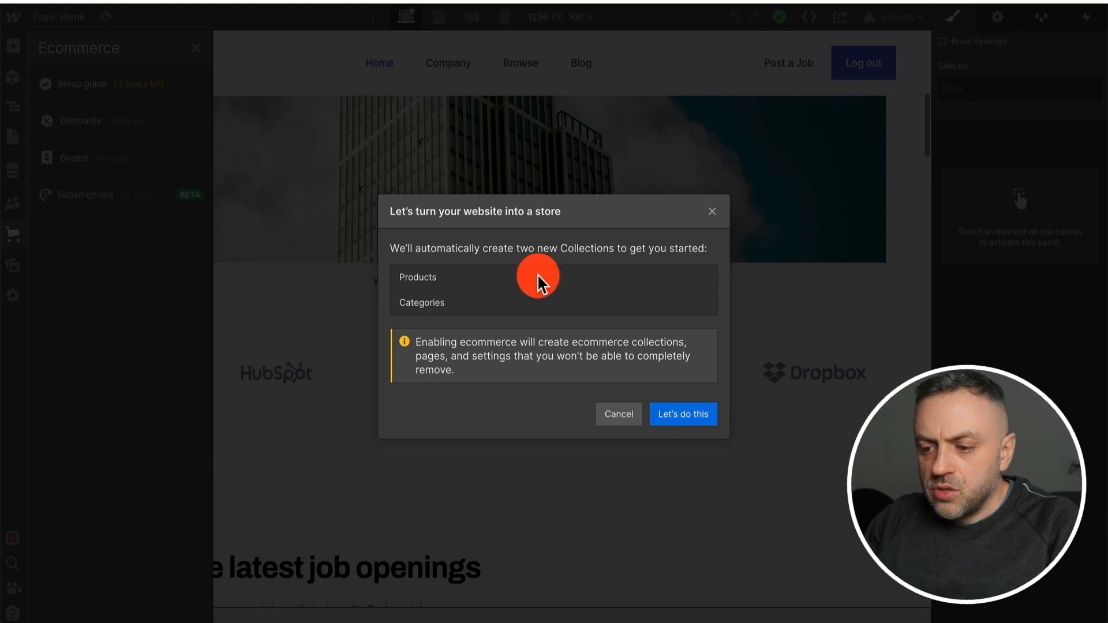
{"action": "left_click", "coordinate": [683, 414]}
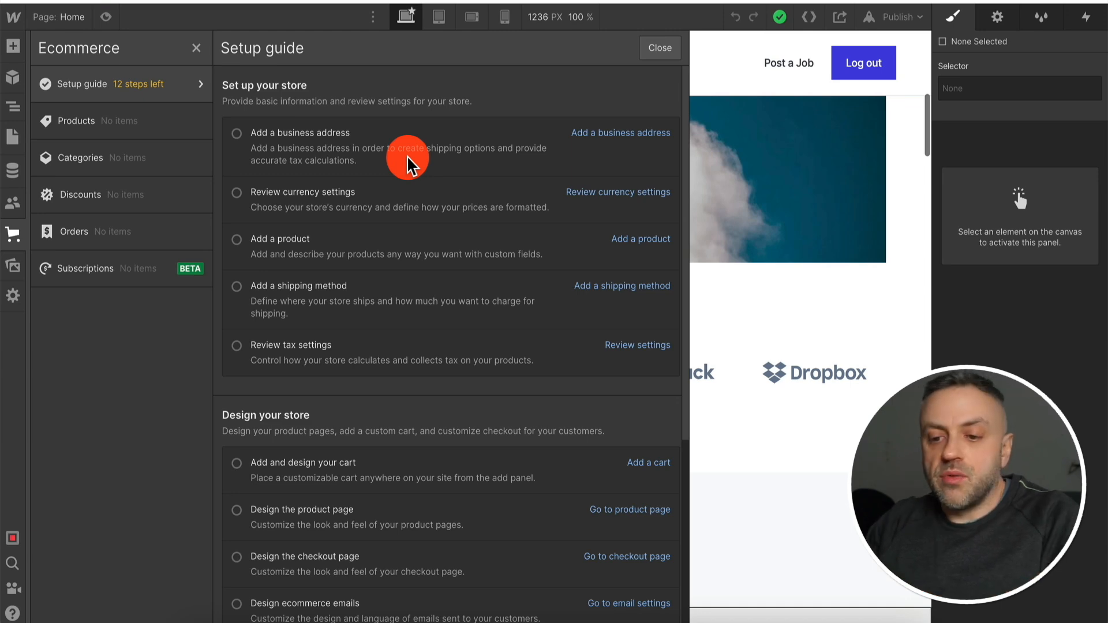
{"action": "scroll", "coordinate": [339, 378], "scroll_direction": "down", "scroll_amount": 5}
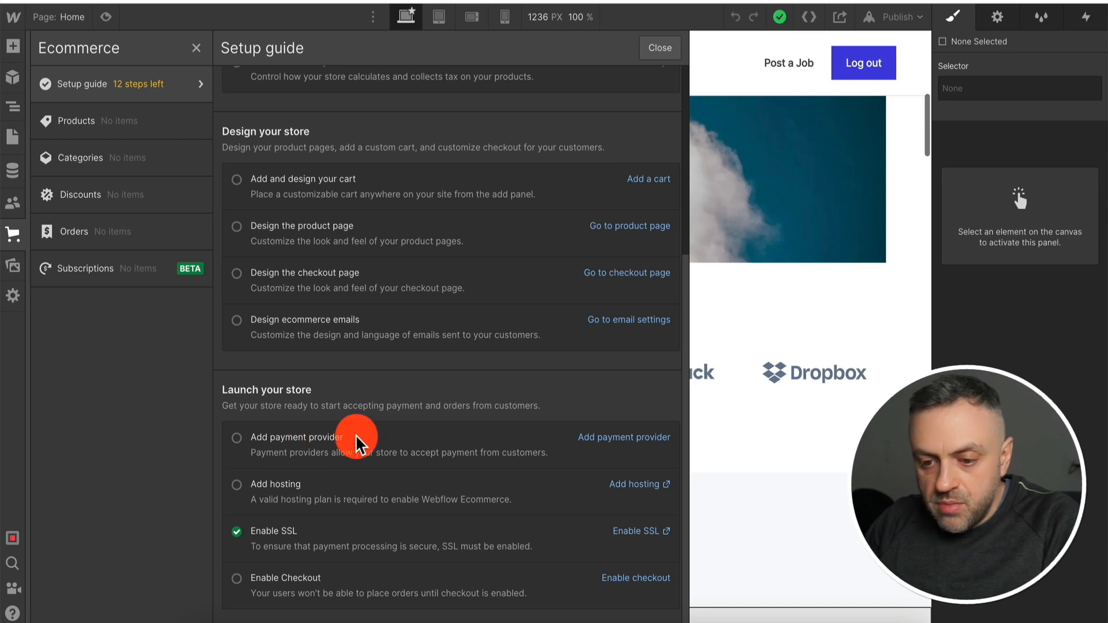
{"action": "scroll", "coordinate": [288, 206], "scroll_direction": "up", "scroll_amount": 5}
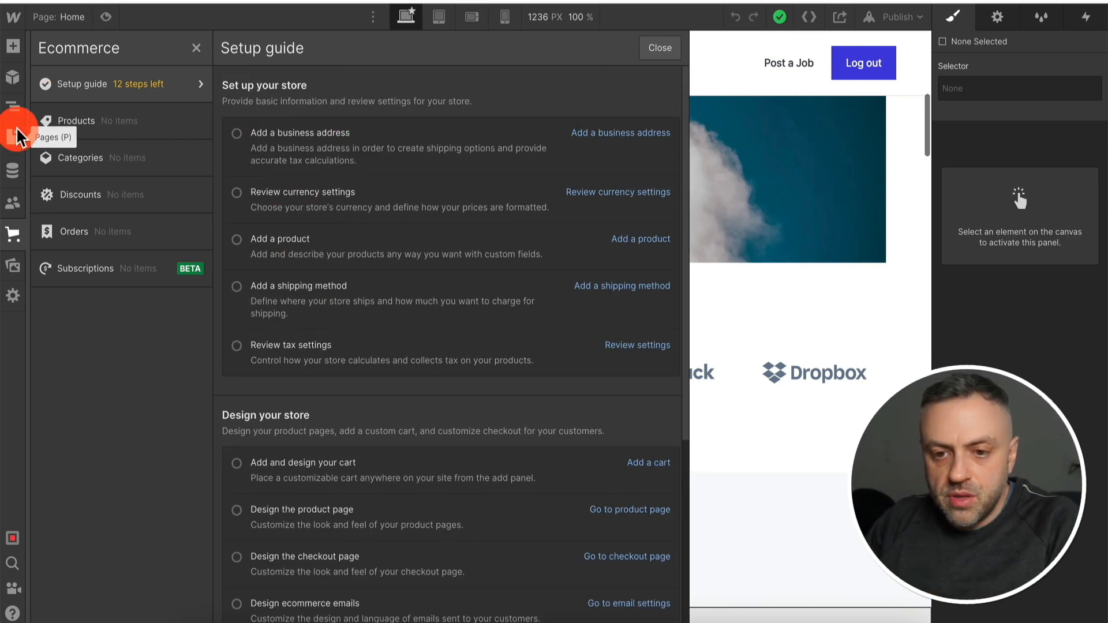
View the site's reusable components and its list of static and CMS collection pages.
{"action": "left_click", "coordinate": [13, 80]}
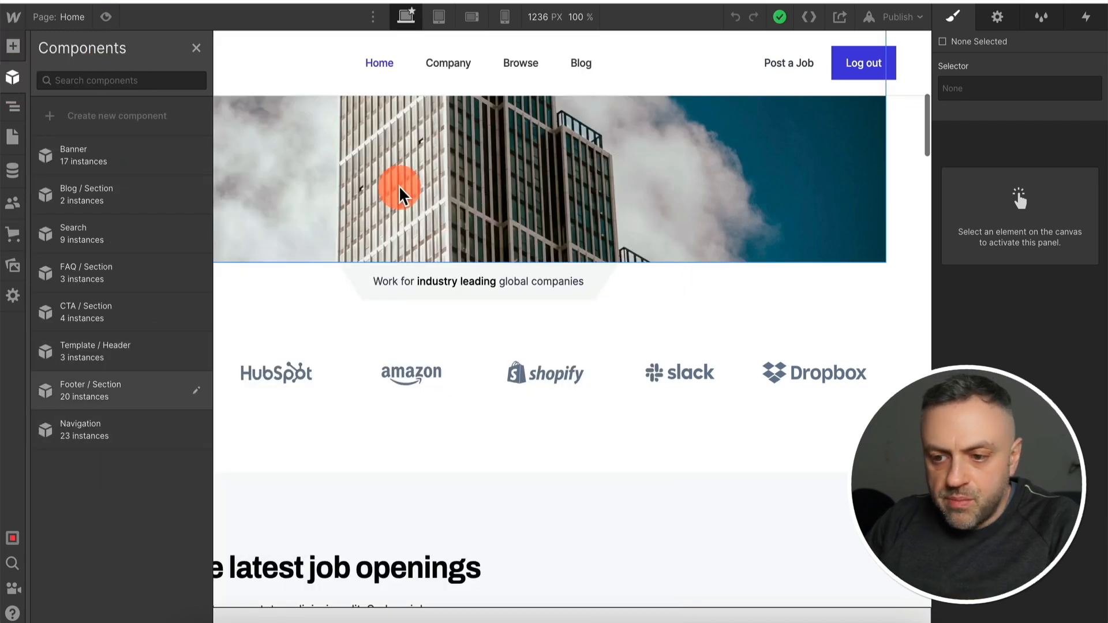
{"action": "left_click", "coordinate": [12, 138]}
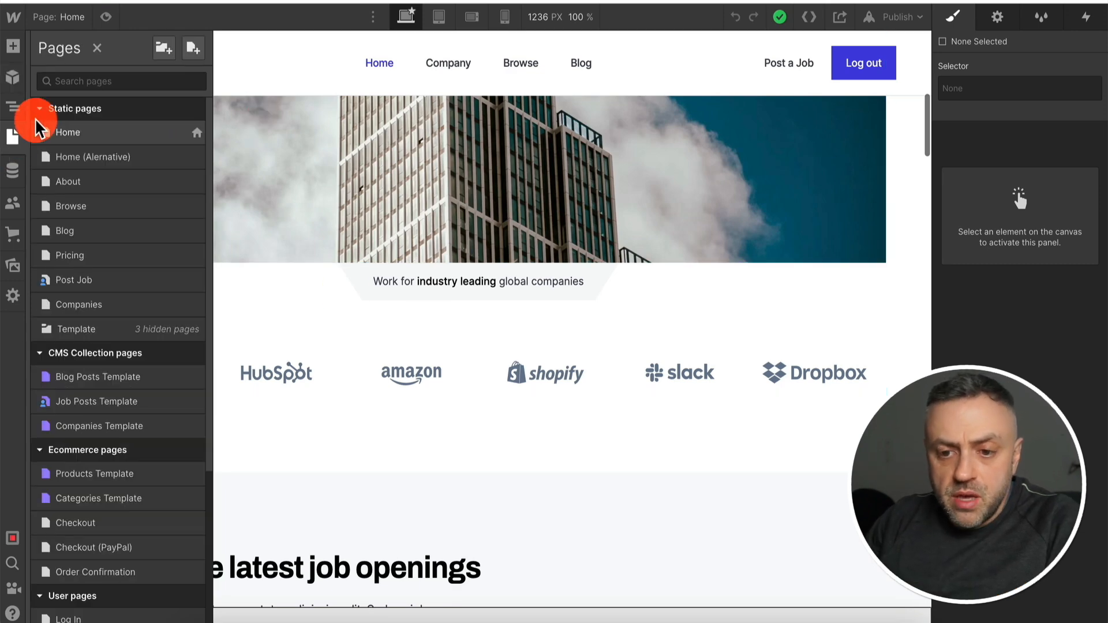
{"action": "scroll", "coordinate": [99, 347], "scroll_direction": "down", "scroll_amount": 2}
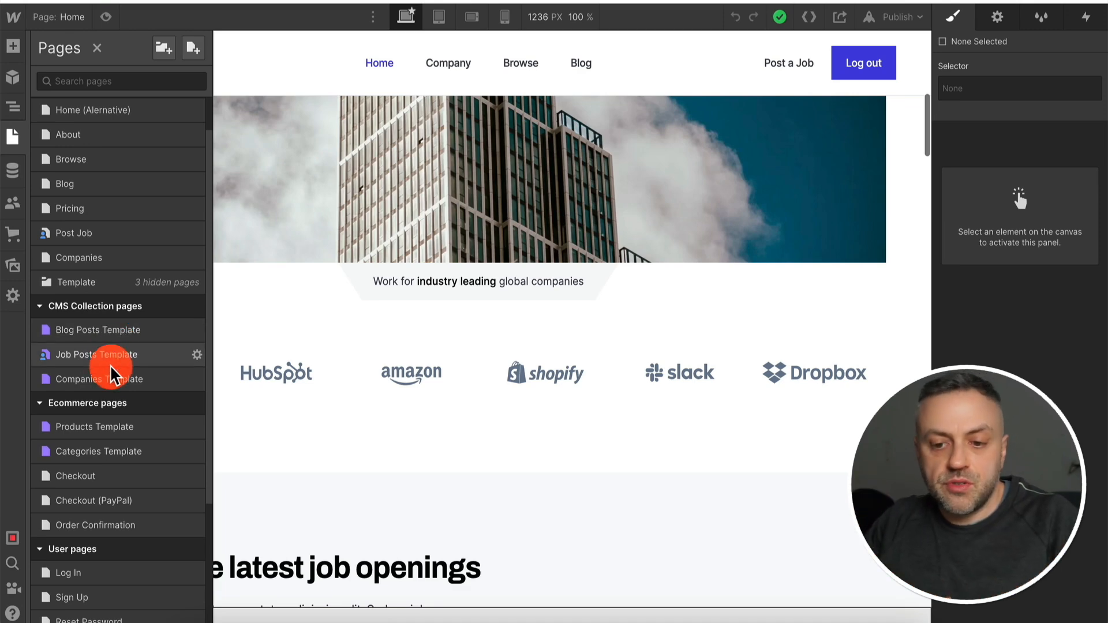
Open the Job Posts Template page and examine its settings, including access control and SEO.
{"action": "left_click", "coordinate": [83, 359]}
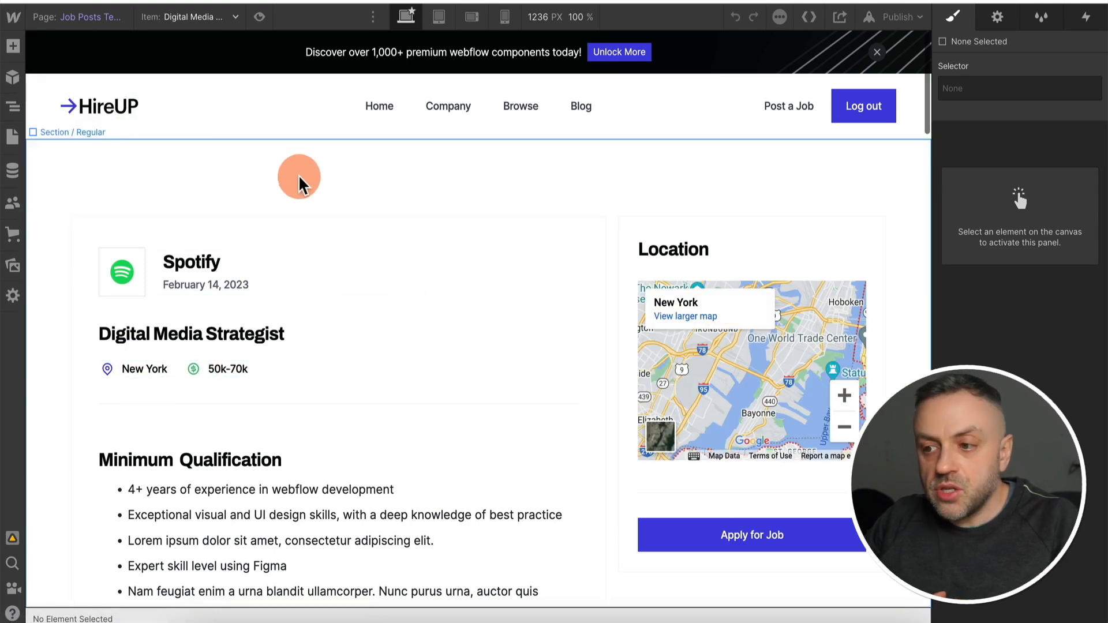
{"action": "left_click", "coordinate": [13, 136]}
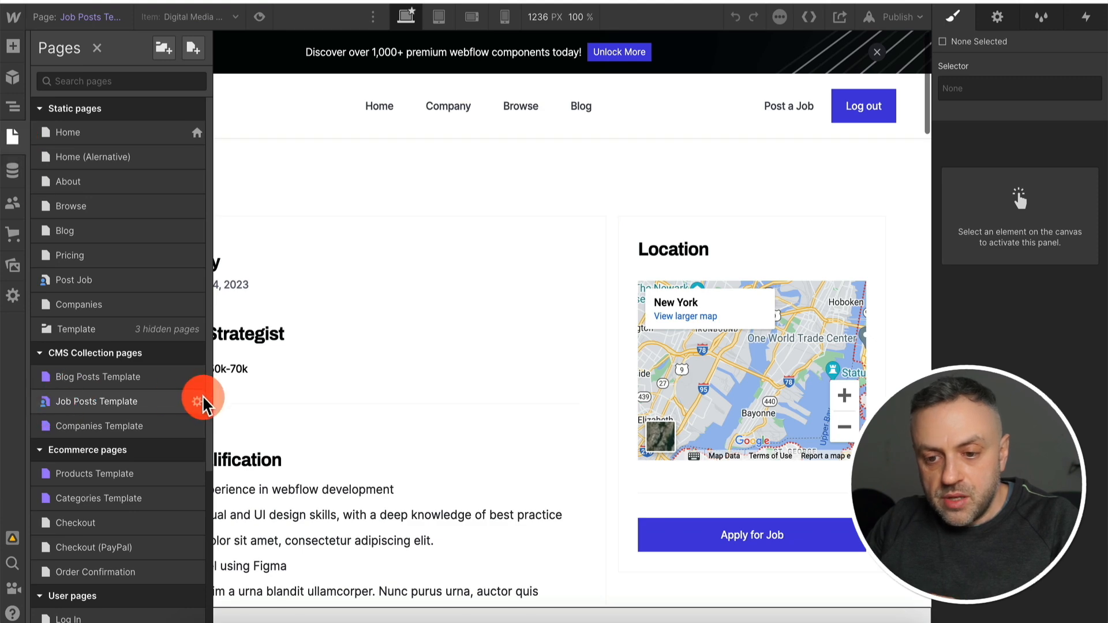
{"action": "left_click", "coordinate": [196, 402]}
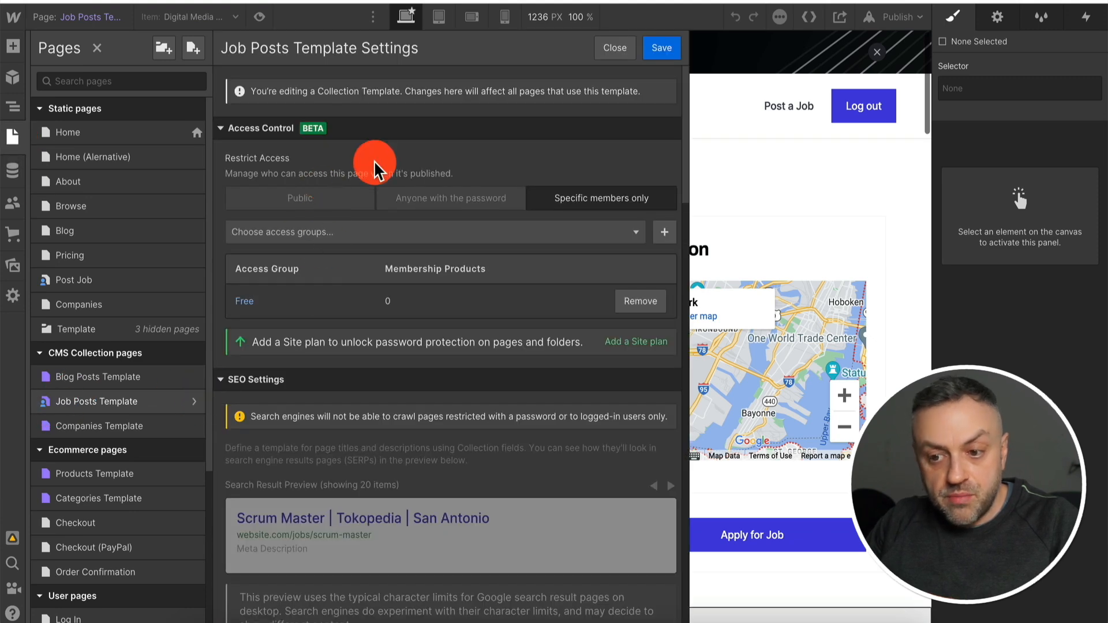
{"action": "scroll", "coordinate": [297, 367], "scroll_direction": "down", "scroll_amount": 5}
{"action": "scroll", "coordinate": [298, 367], "scroll_direction": "up", "scroll_amount": 5}
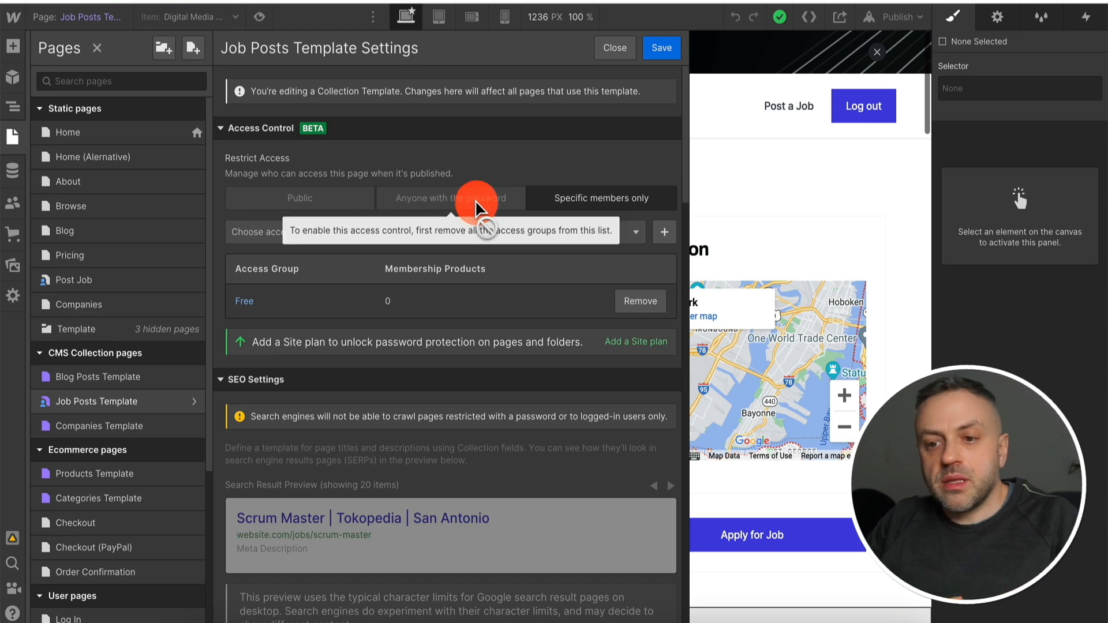
Browse the site's ecommerce, user and utility pages, and return to the start of the page list.
{"action": "scroll", "coordinate": [142, 427], "scroll_direction": "down", "scroll_amount": 2}
{"action": "scroll", "coordinate": [141, 427], "scroll_direction": "down", "scroll_amount": 1}
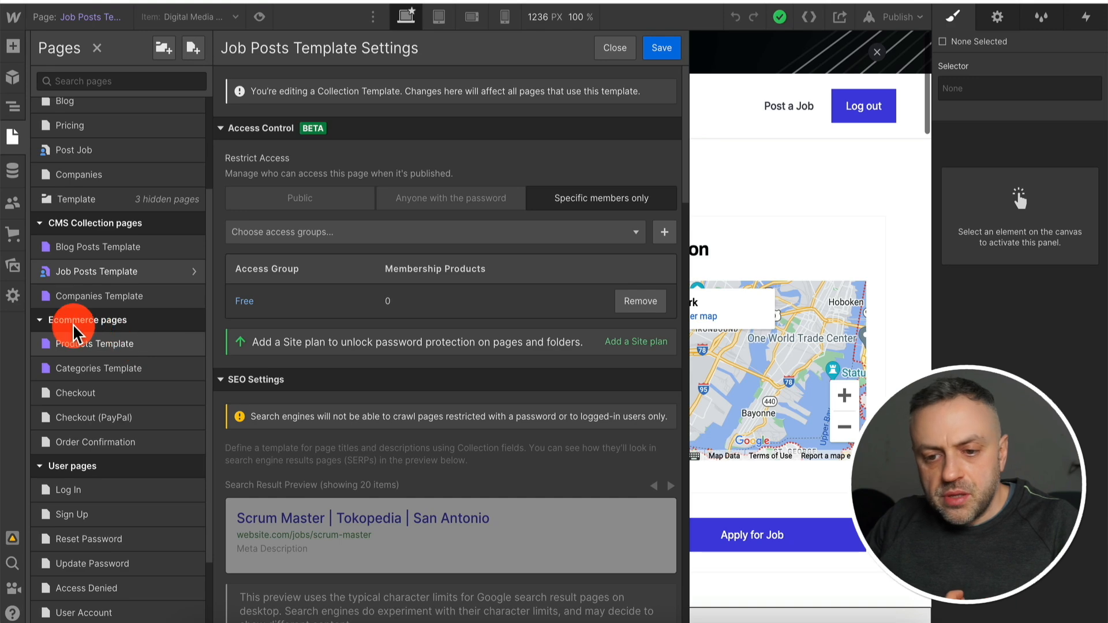
{"action": "scroll", "coordinate": [142, 479], "scroll_direction": "down", "scroll_amount": 2}
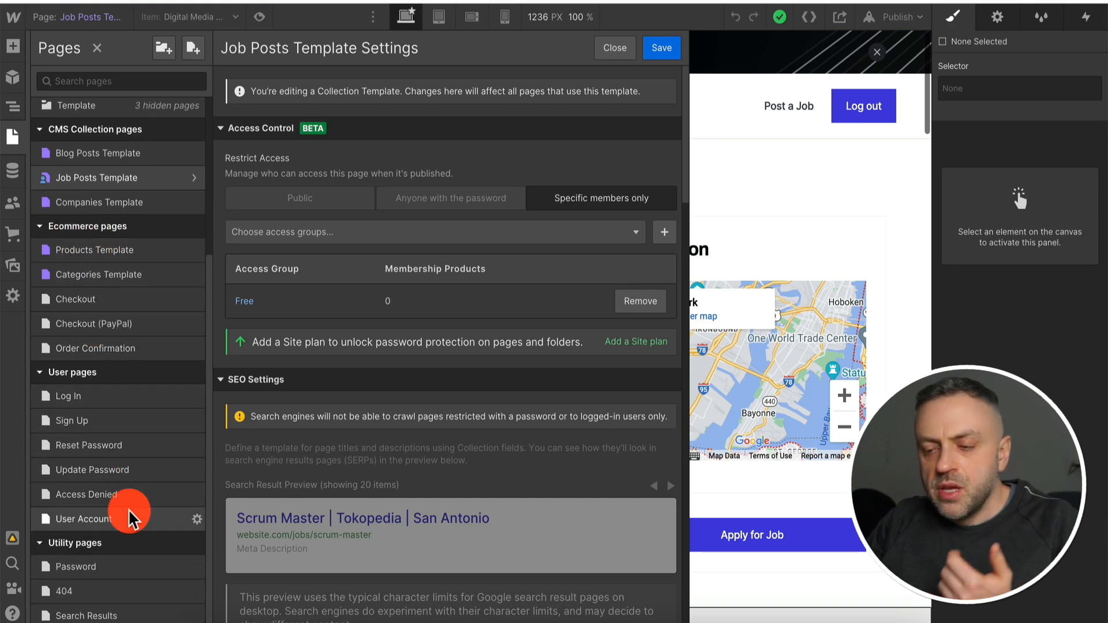
{"action": "scroll", "coordinate": [128, 517], "scroll_direction": "up", "scroll_amount": 4}
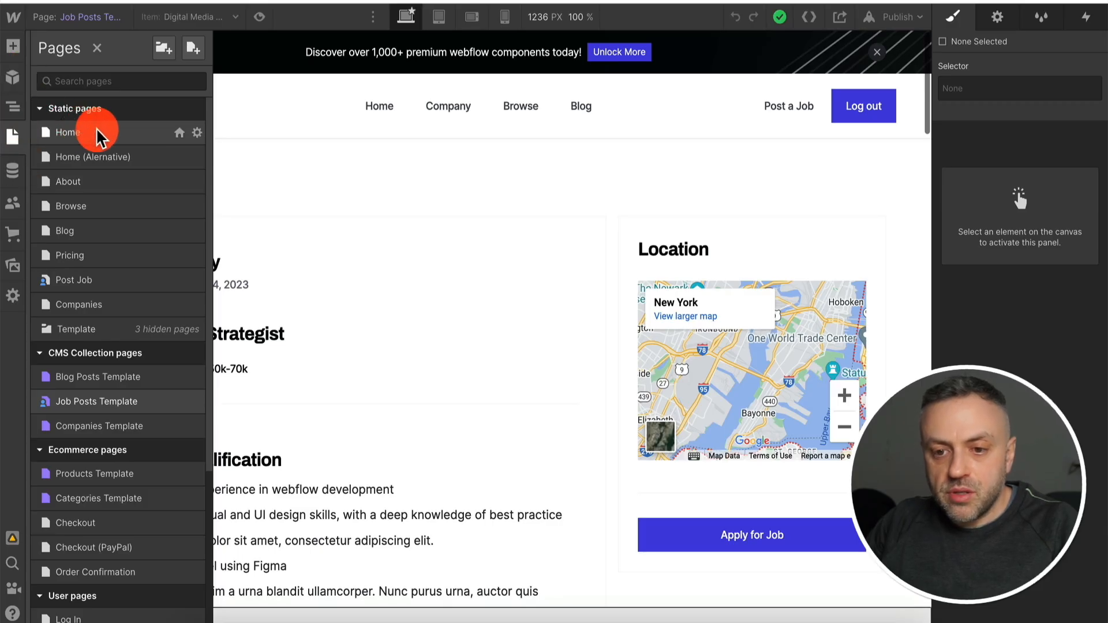
Open the Home page, select the Collection List / Jobs element, and inspect its class options and collection list settings.
{"action": "left_click", "coordinate": [98, 134]}
{"action": "scroll", "coordinate": [329, 299], "scroll_direction": "up", "scroll_amount": 5}
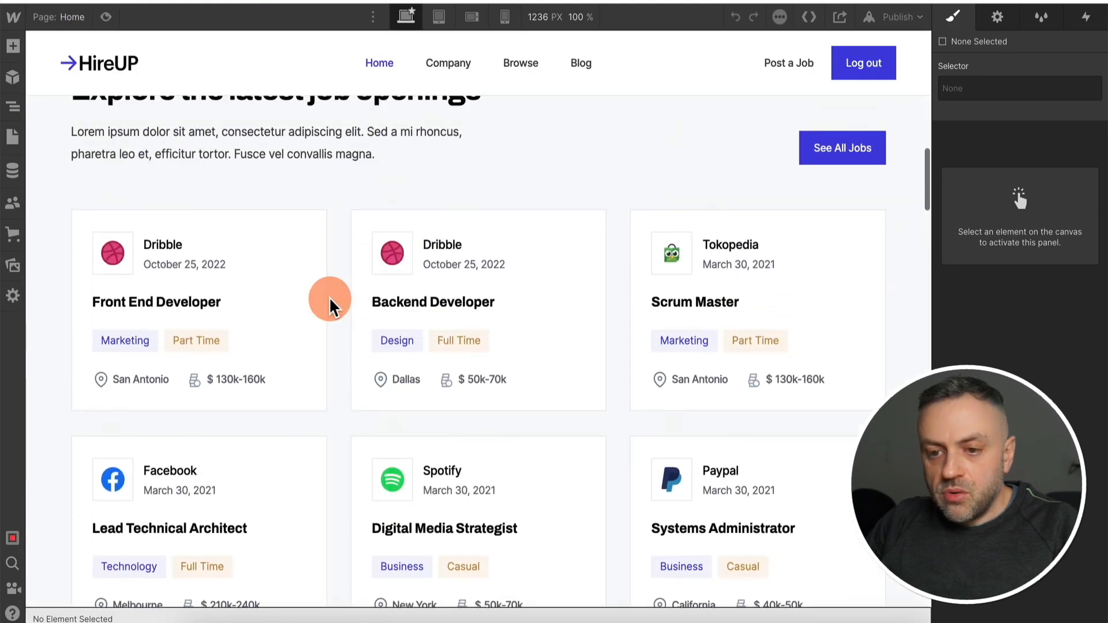
{"action": "left_click", "coordinate": [279, 259]}
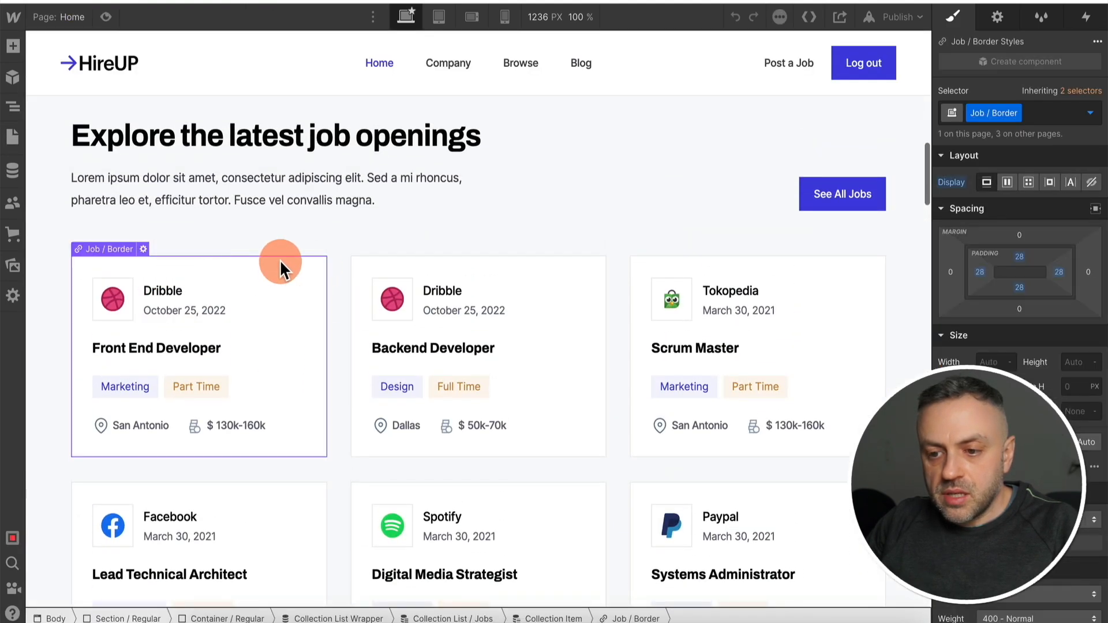
{"action": "left_click", "coordinate": [338, 268]}
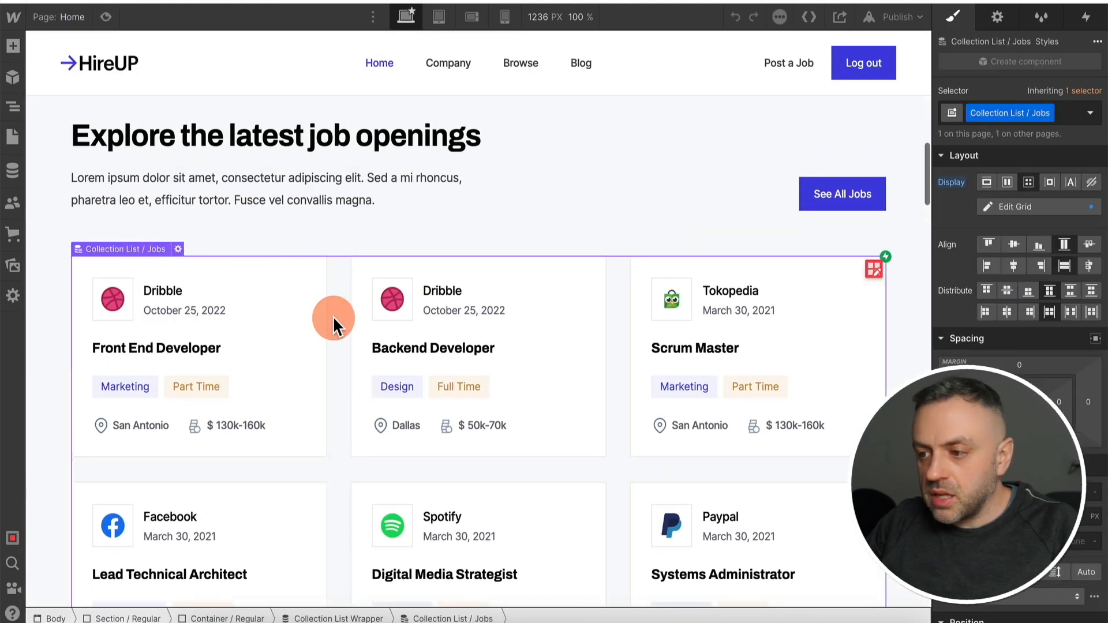
{"action": "left_click", "coordinate": [1051, 110]}
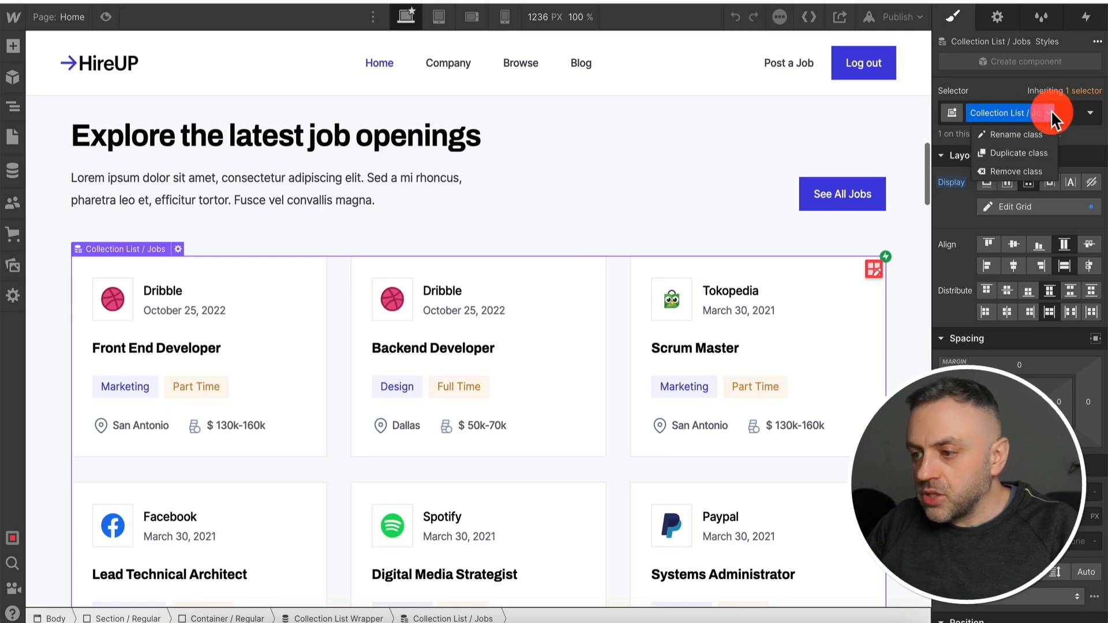
{"action": "left_click", "coordinate": [989, 118]}
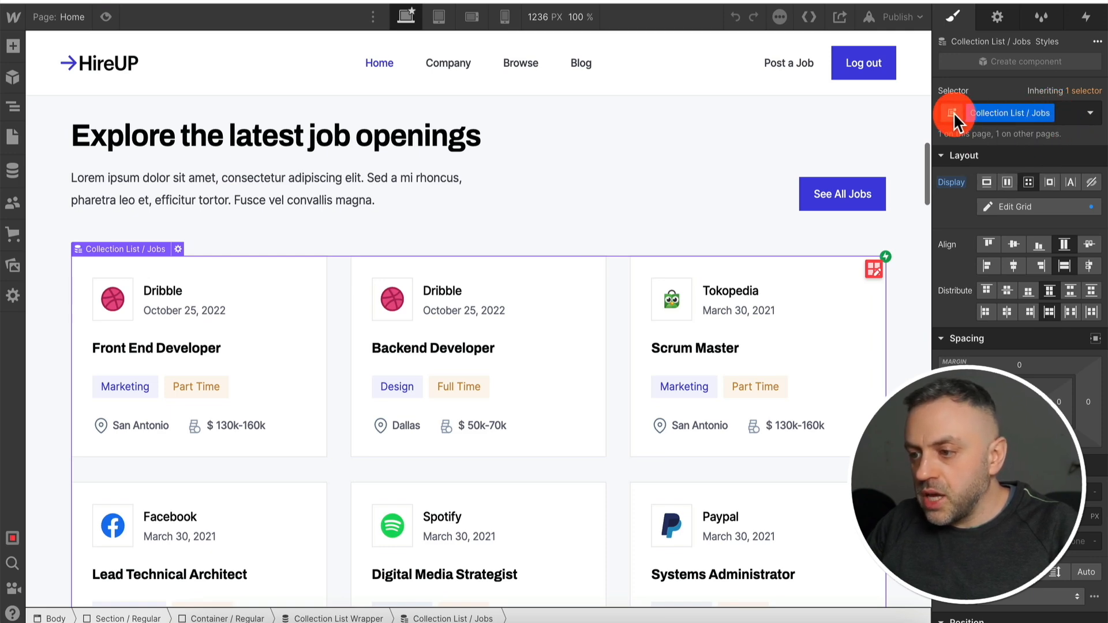
{"action": "left_click", "coordinate": [998, 16]}
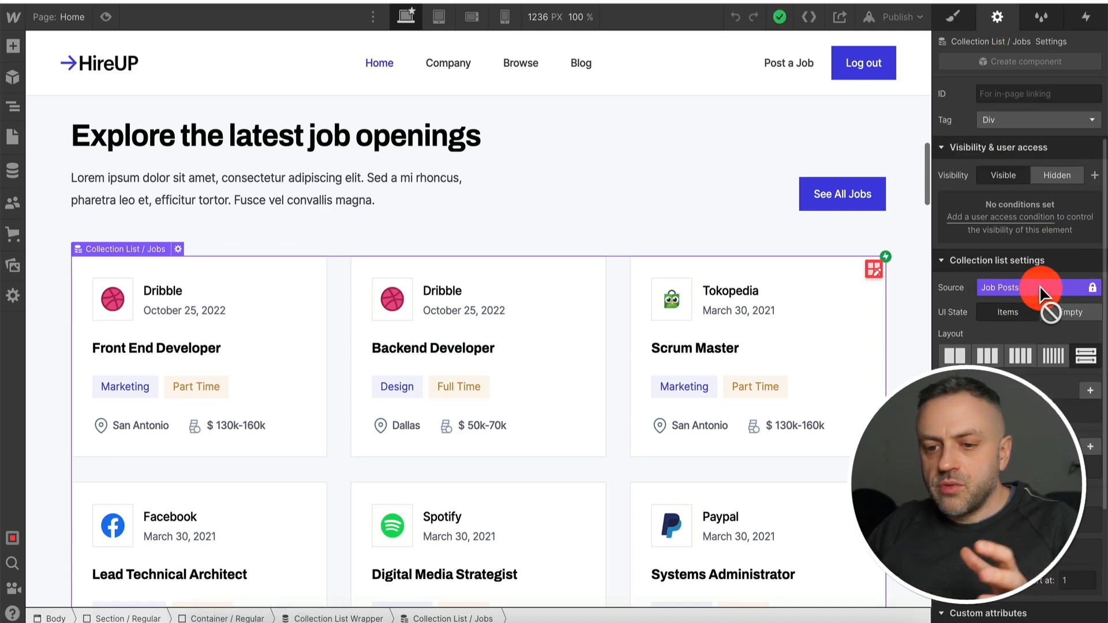
View the Home page's element hierarchy and open the Job Posts Template page.
{"action": "left_click", "coordinate": [14, 109]}
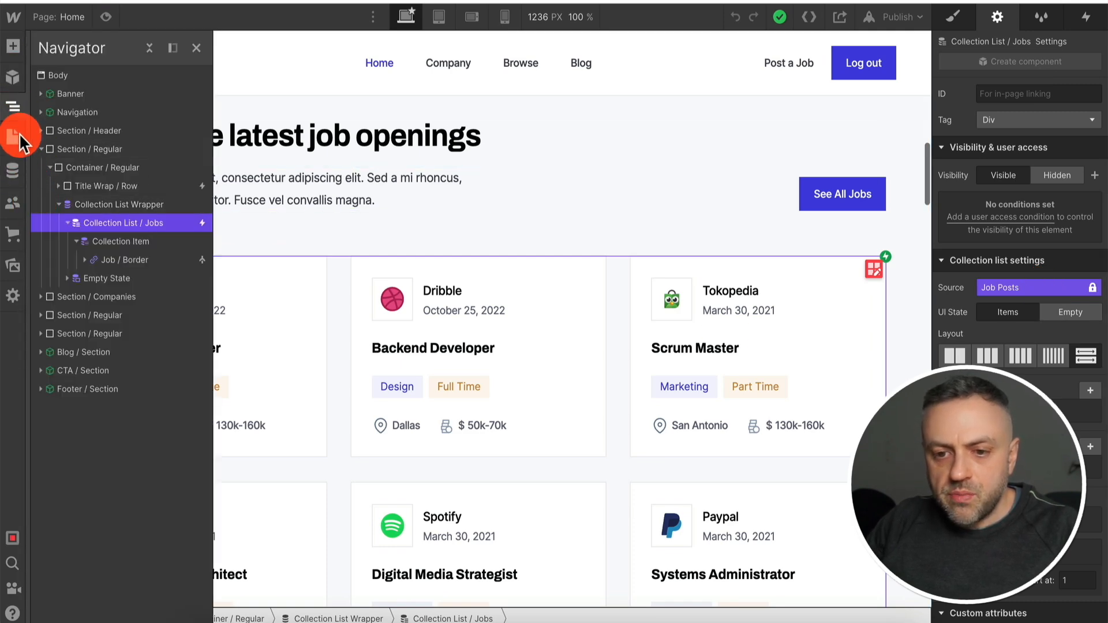
{"action": "left_click", "coordinate": [13, 137]}
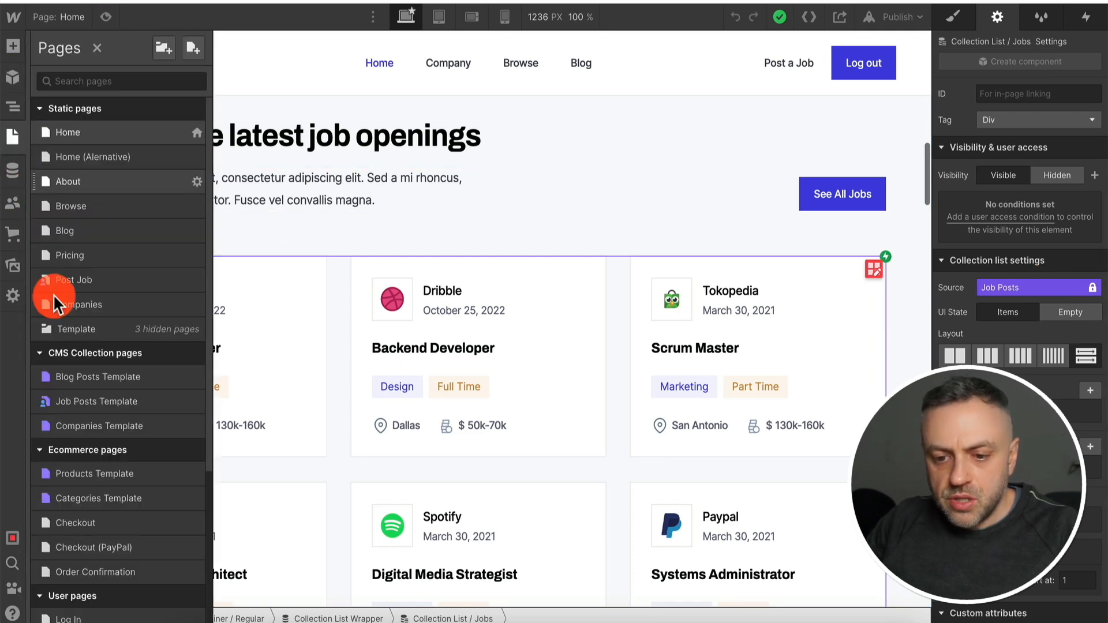
{"action": "left_click", "coordinate": [96, 404]}
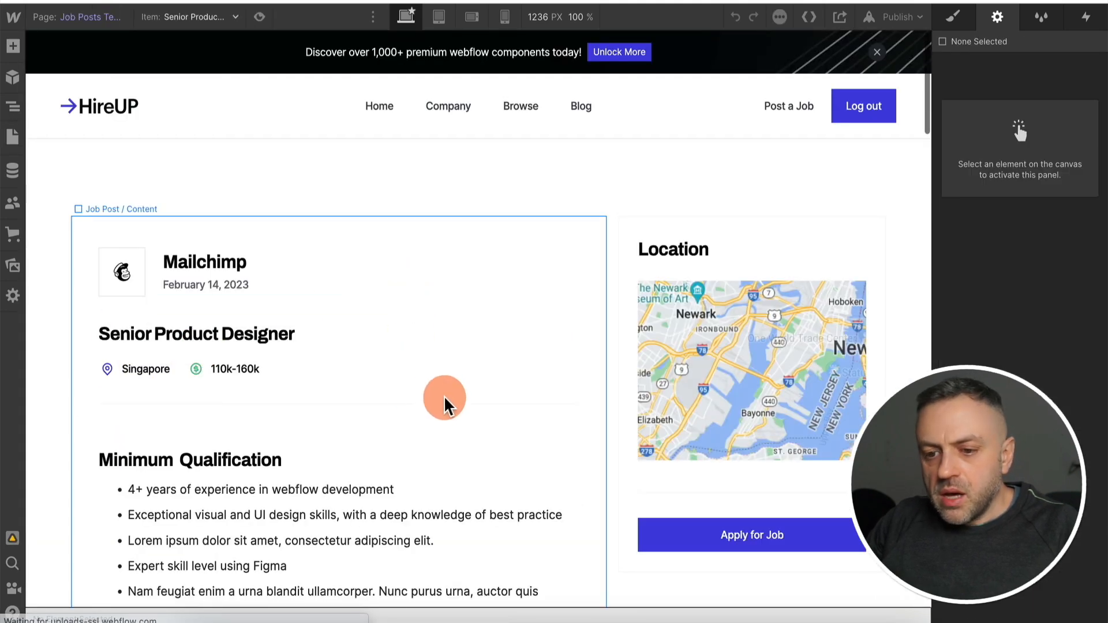
Select the job post content block and its job title heading on the Job Posts Template page, and inspect their settings.
{"action": "left_click", "coordinate": [445, 407]}
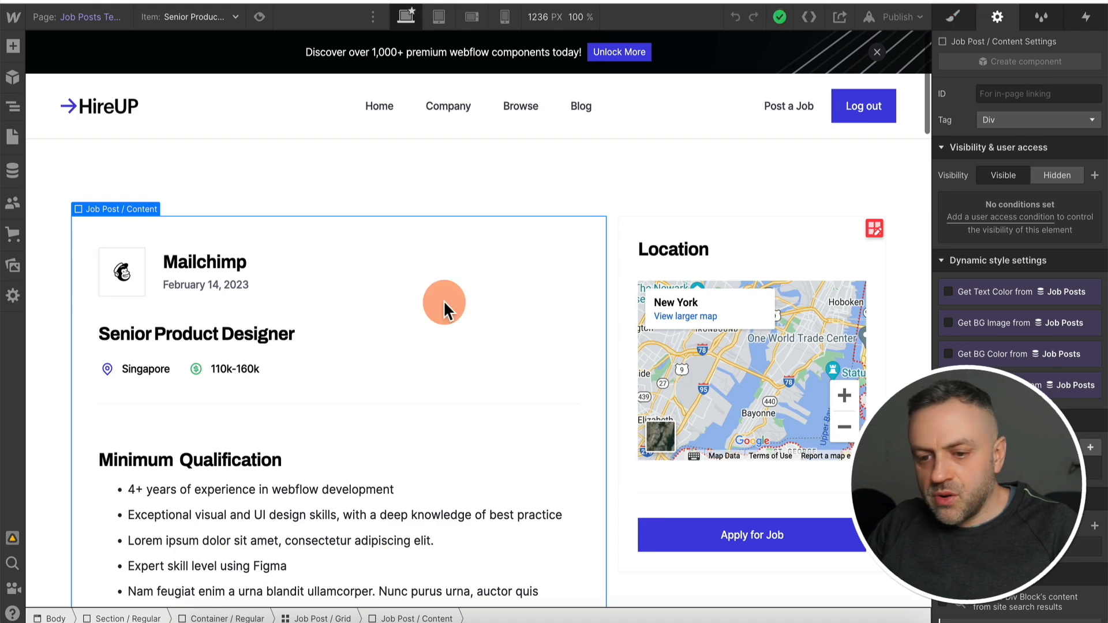
{"action": "left_click", "coordinate": [264, 340]}
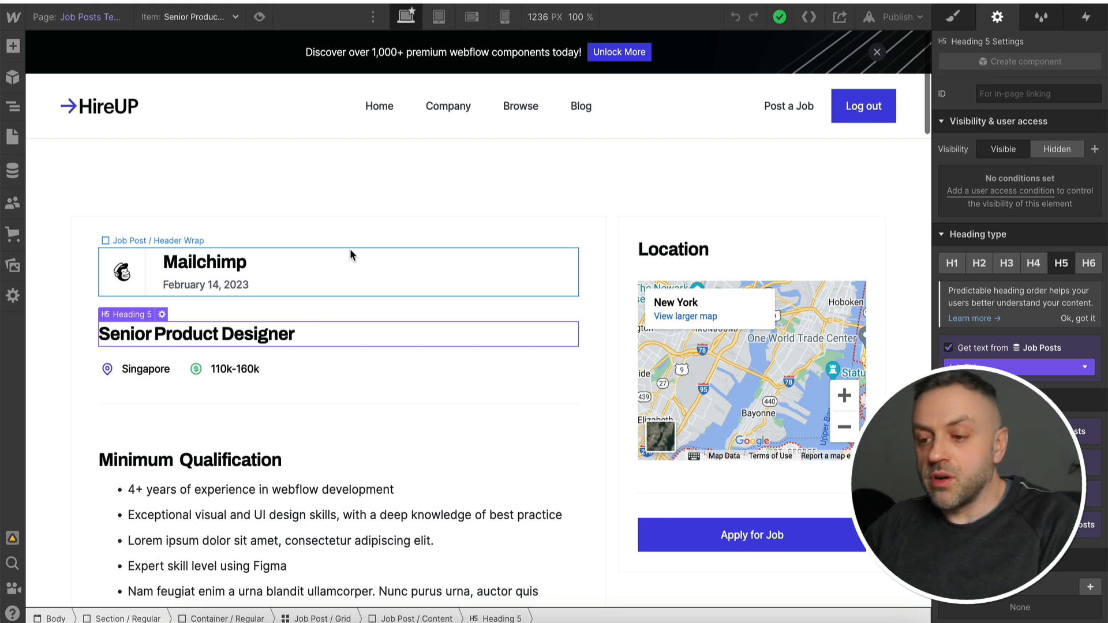
{"action": "left_click", "coordinate": [189, 96]}
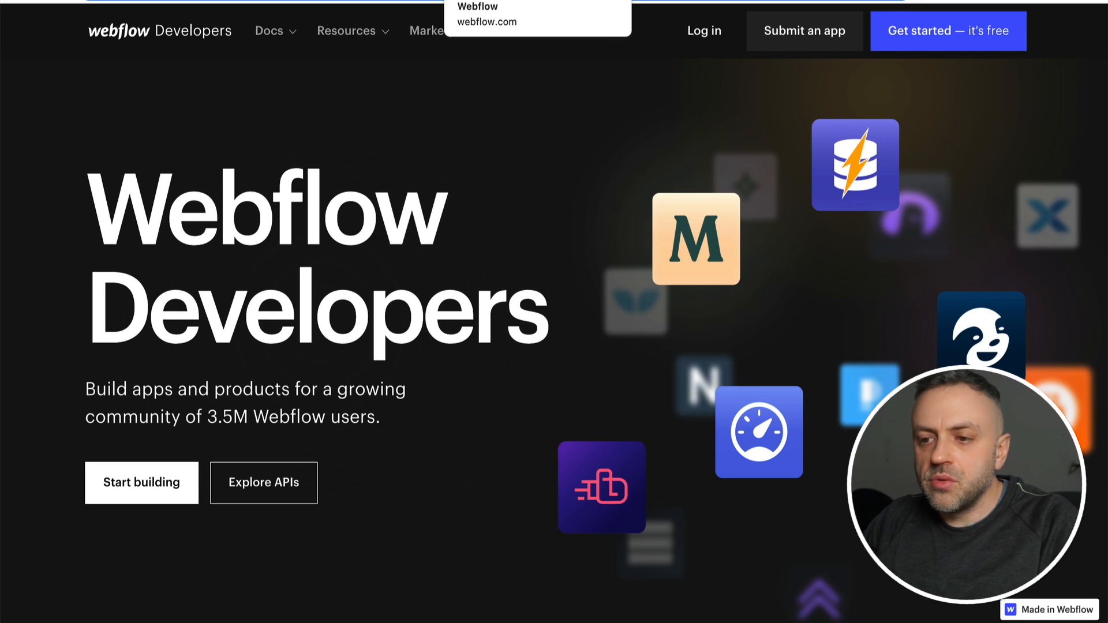
Open the API reference on the Webflow Developers site and examine the Meta group's Authorized User endpoint and the available API categories.
{"action": "left_click", "coordinate": [231, 226]}
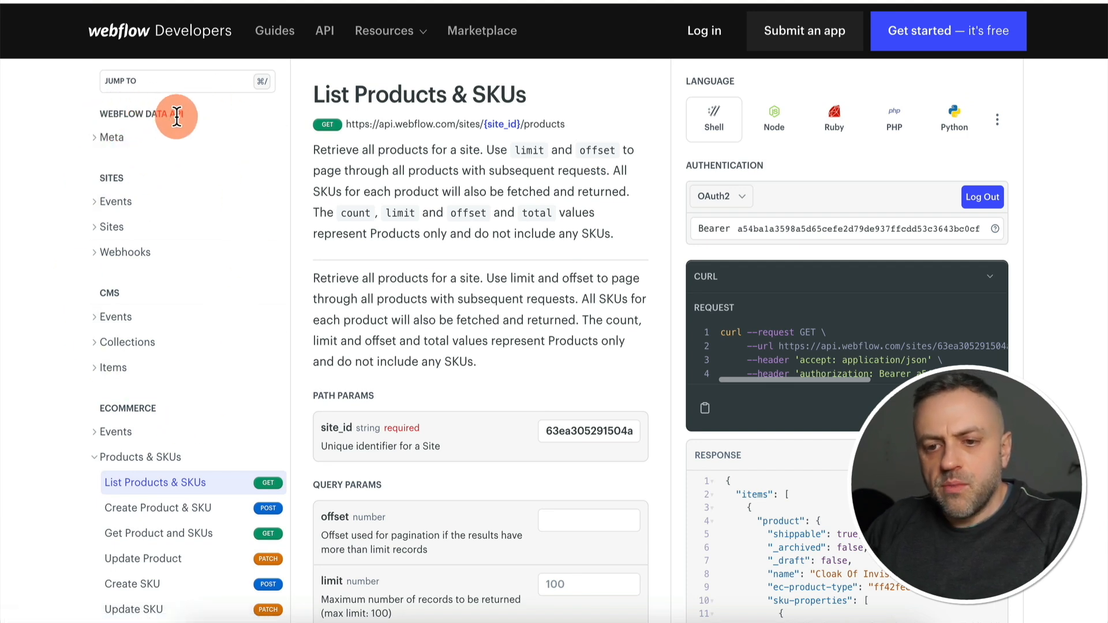
{"action": "left_click", "coordinate": [114, 139]}
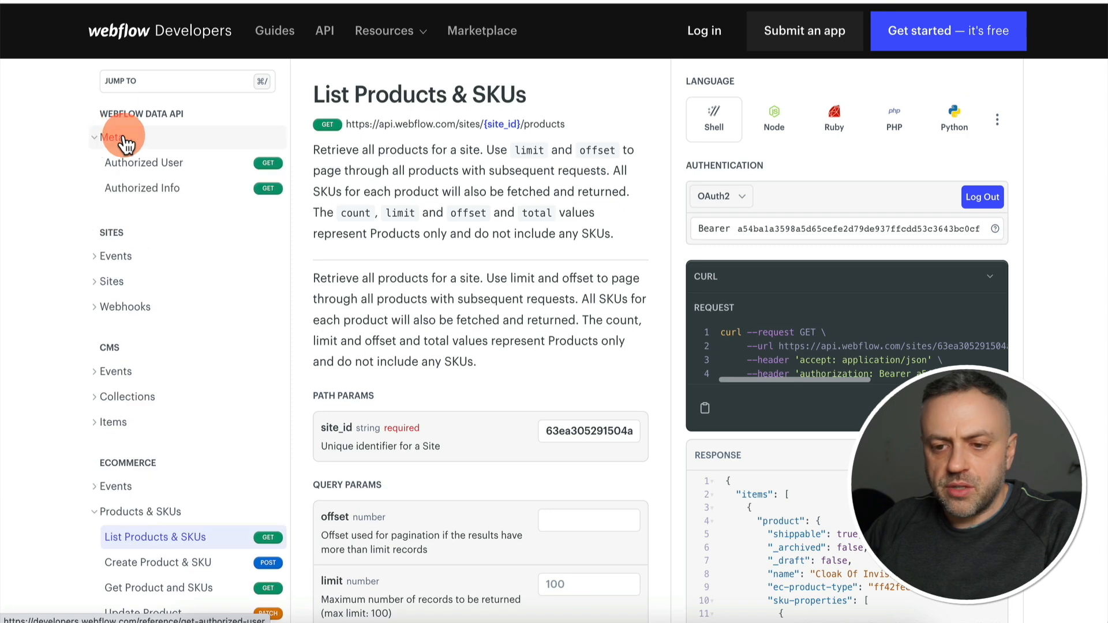
{"action": "left_click", "coordinate": [118, 157]}
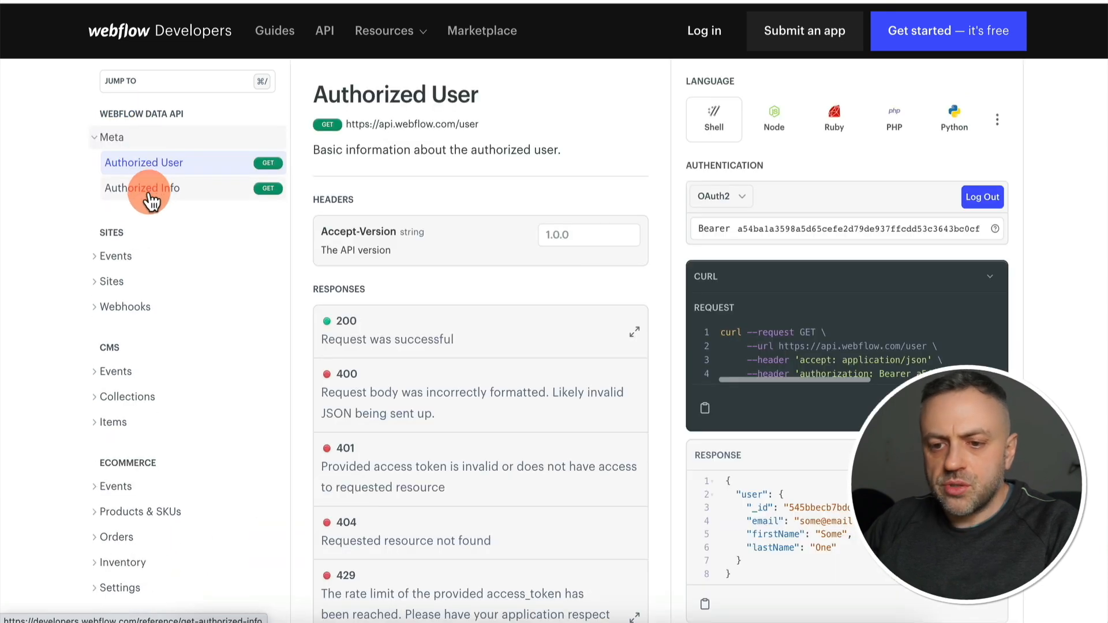
{"action": "left_click", "coordinate": [101, 140]}
{"action": "left_click", "coordinate": [161, 161]}
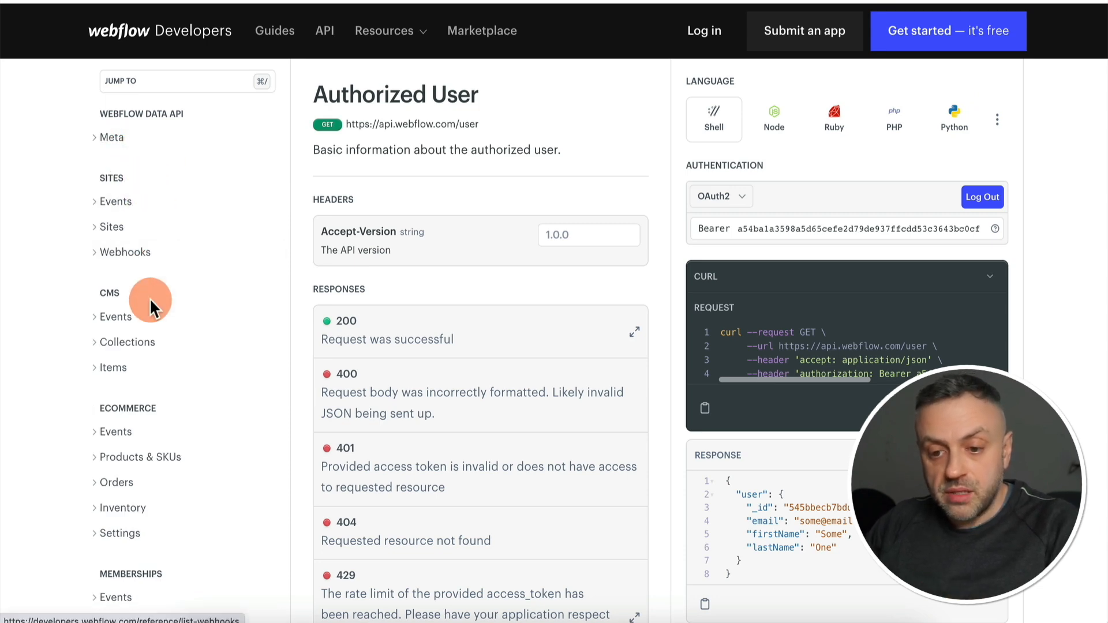
{"action": "scroll", "coordinate": [150, 300], "scroll_direction": "down", "scroll_amount": 5}
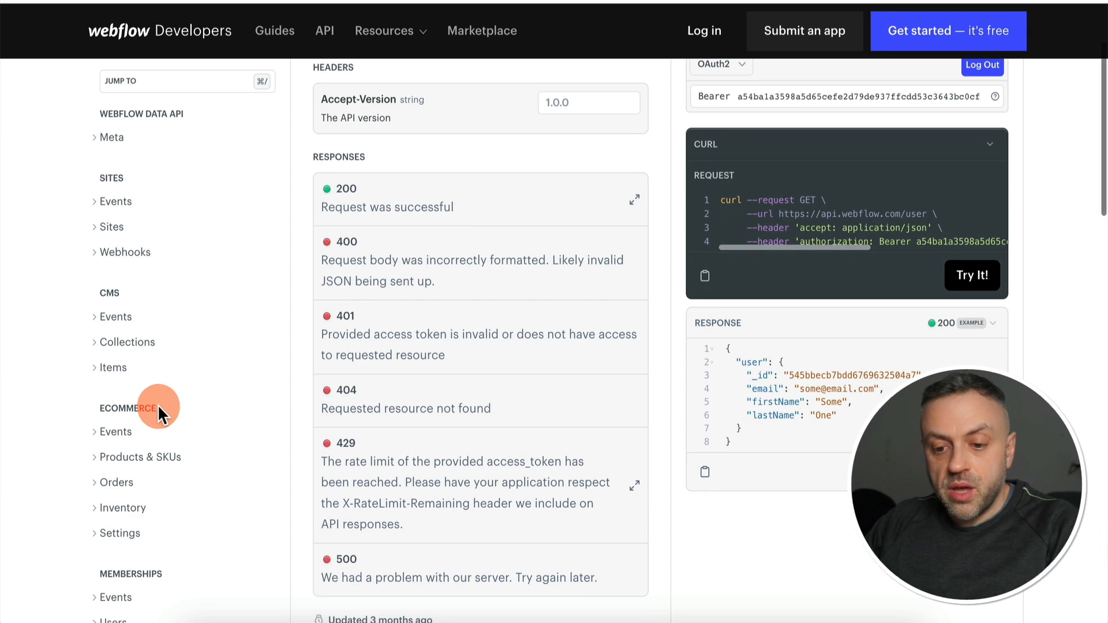
{"action": "scroll", "coordinate": [148, 456], "scroll_direction": "down", "scroll_amount": 1}
{"action": "scroll", "coordinate": [203, 421], "scroll_direction": "up", "scroll_amount": 6}
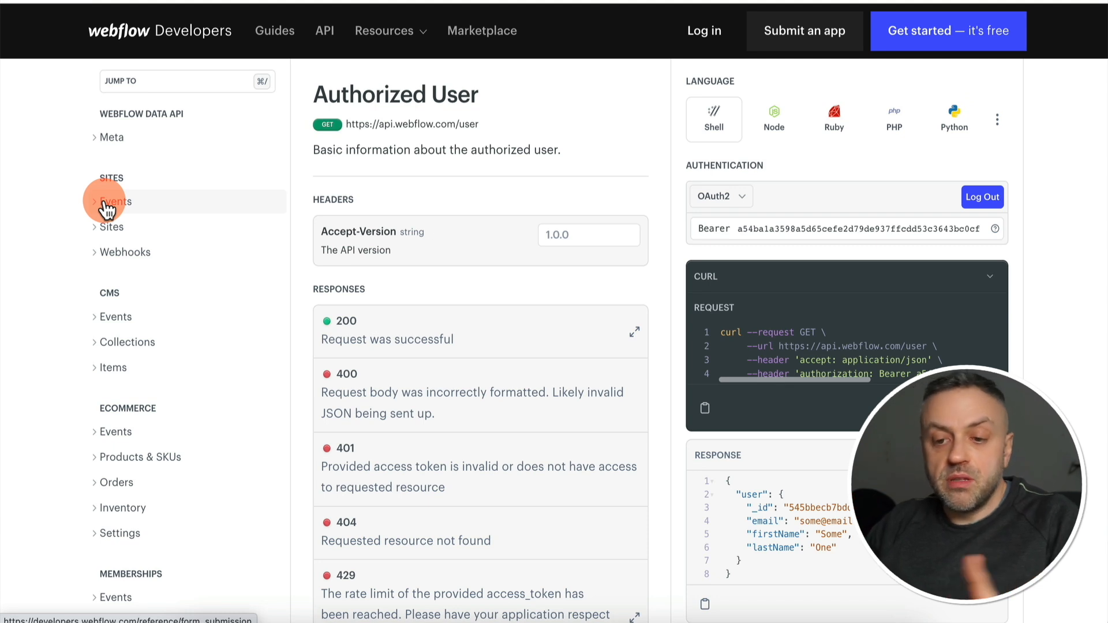
Expand the Sites and Webhooks endpoints, open List Webhooks and Create Webhook, and read the available webhook trigger types.
{"action": "left_click", "coordinate": [97, 235]}
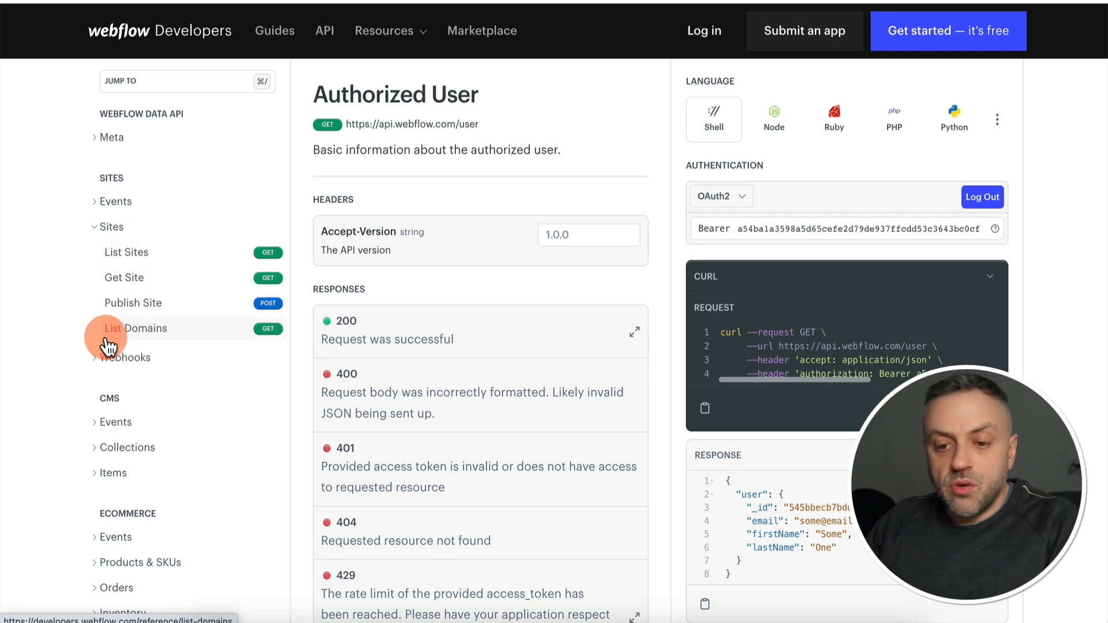
{"action": "left_click", "coordinate": [98, 360]}
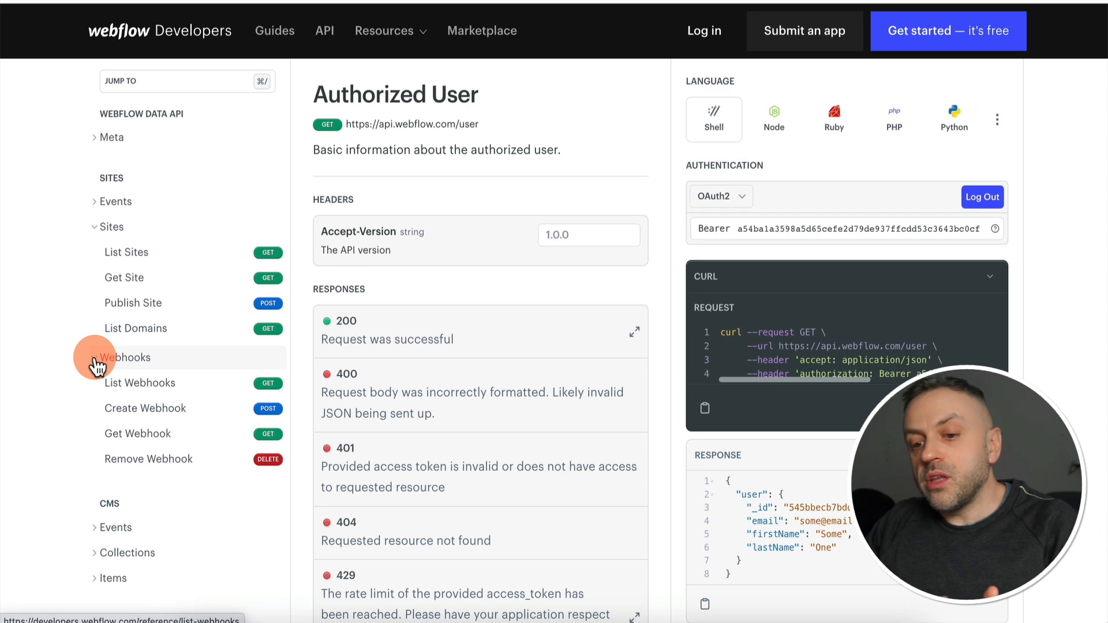
{"action": "left_click", "coordinate": [165, 385]}
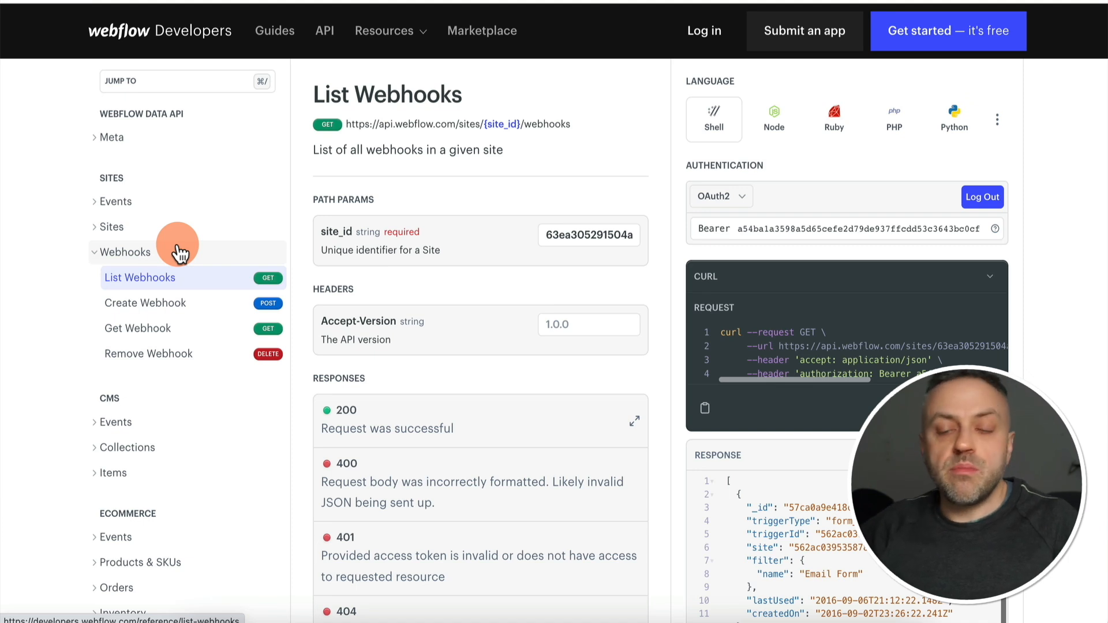
{"action": "left_click", "coordinate": [157, 308]}
{"action": "scroll", "coordinate": [421, 438], "scroll_direction": "down", "scroll_amount": 1}
{"action": "scroll", "coordinate": [420, 438], "scroll_direction": "down", "scroll_amount": 2}
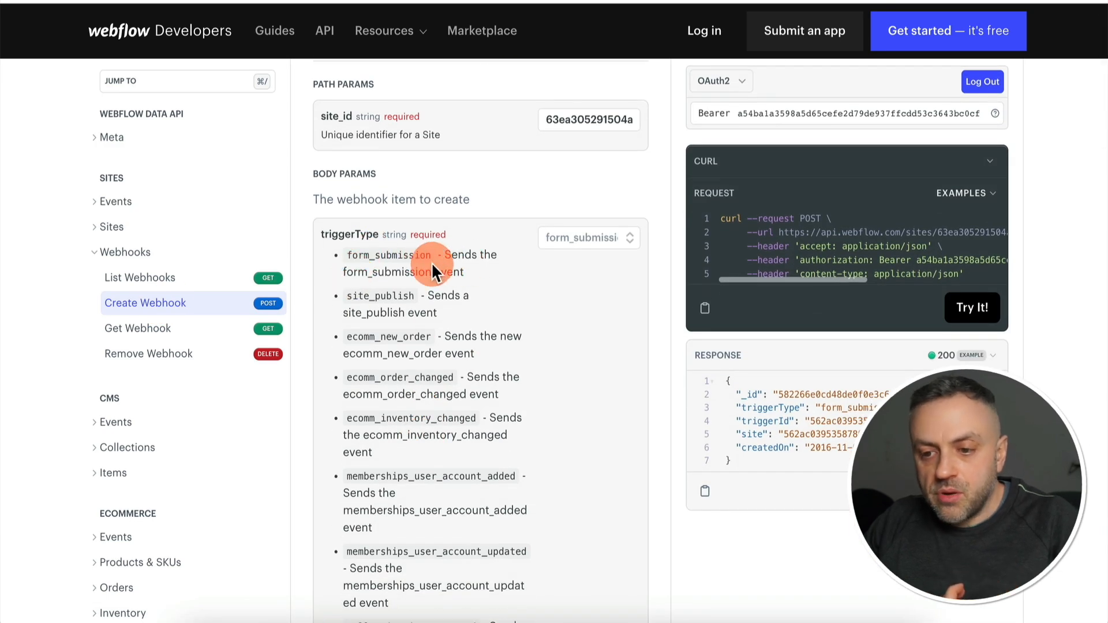
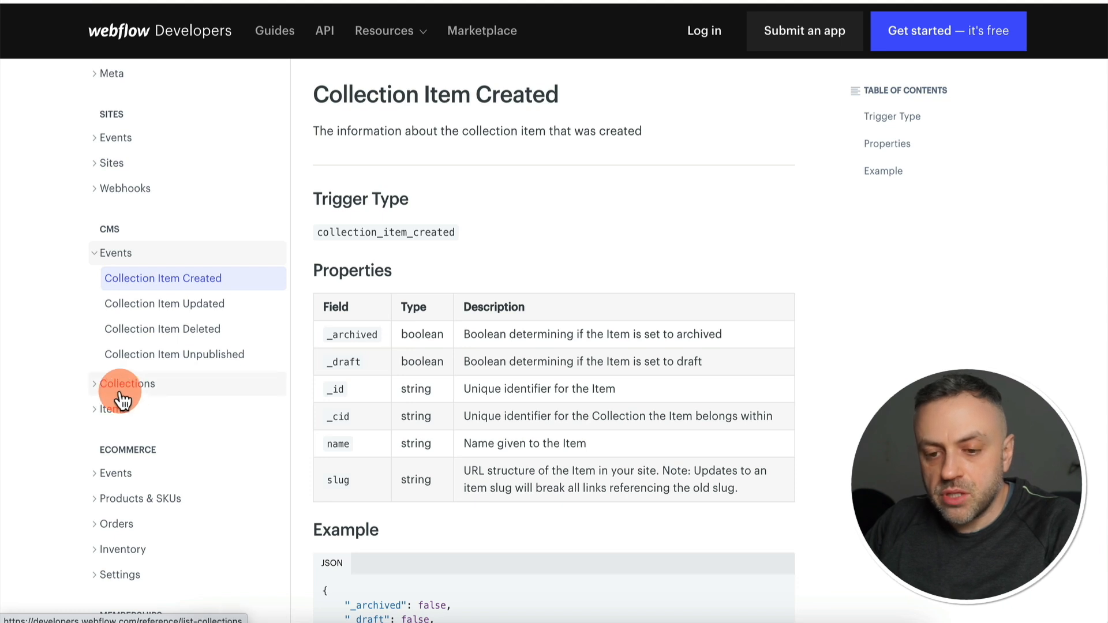
Expand the CMS Collections and Items groups and review their endpoints.
{"action": "left_click", "coordinate": [96, 385]}
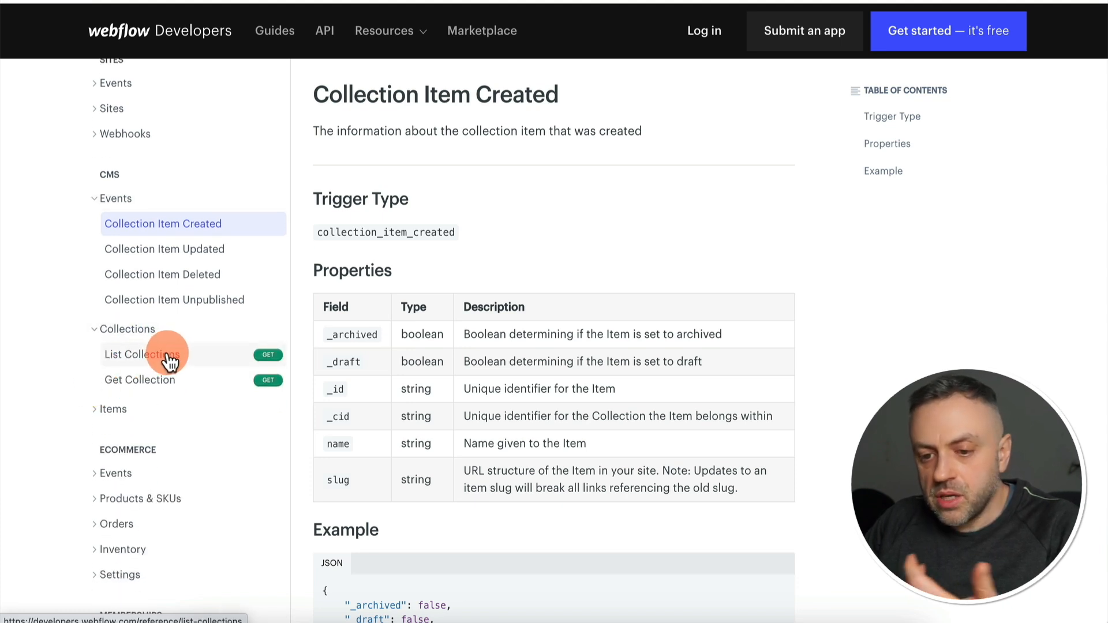
{"action": "left_click", "coordinate": [93, 416]}
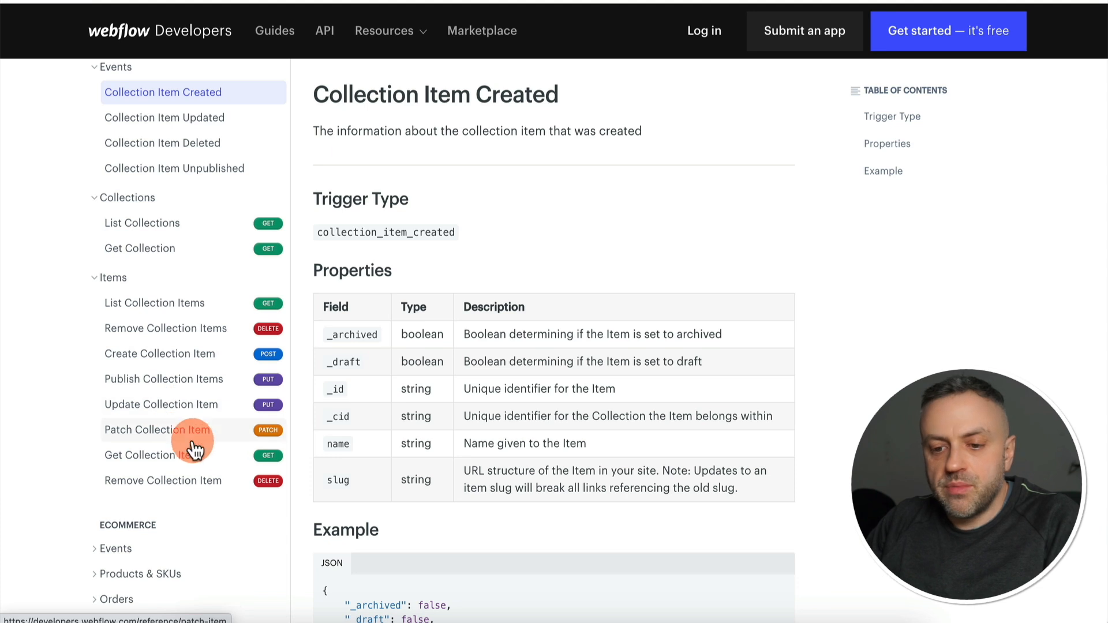
{"action": "scroll", "coordinate": [196, 493], "scroll_direction": "up", "scroll_amount": 5}
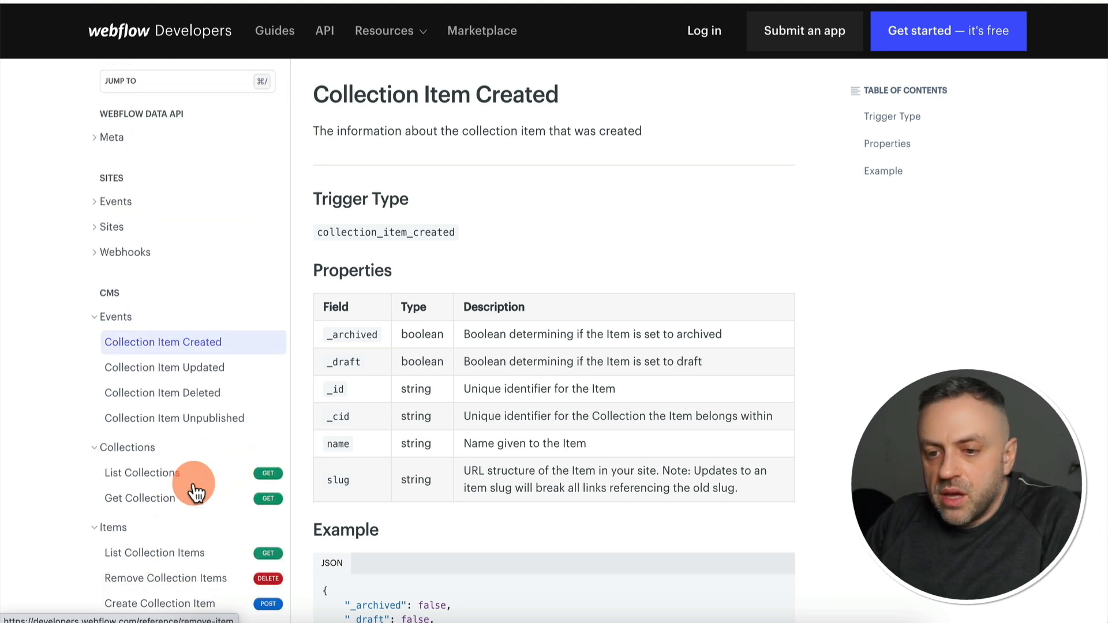
View the Sites endpoints, the ecommerce New Order event, and the Products & SKUs endpoints.
{"action": "left_click", "coordinate": [124, 230]}
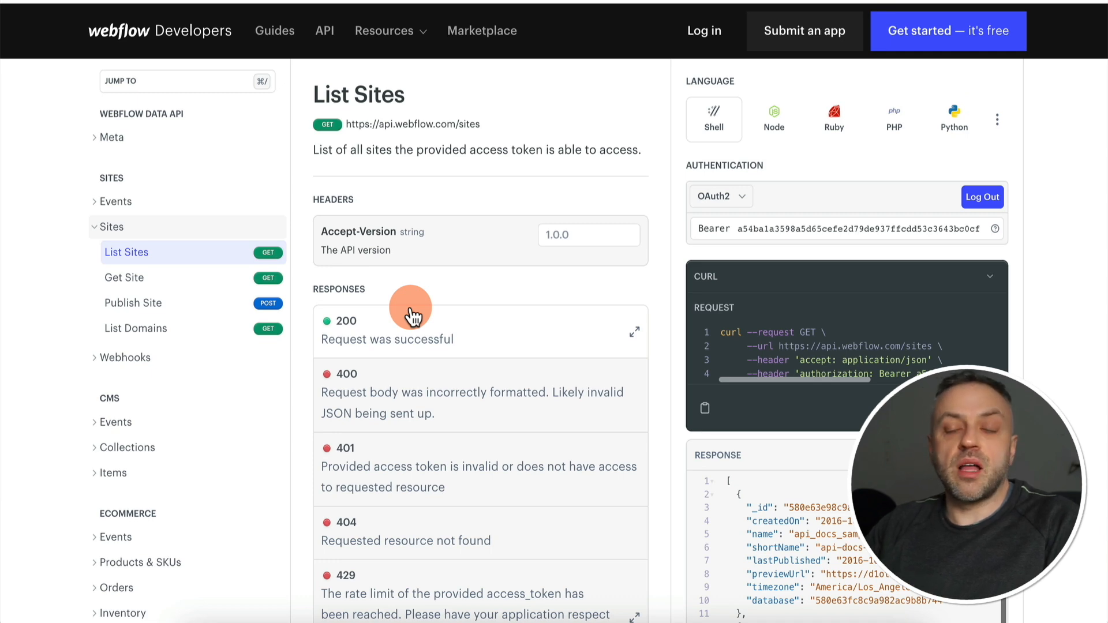
{"action": "scroll", "coordinate": [151, 456], "scroll_direction": "down", "scroll_amount": 1}
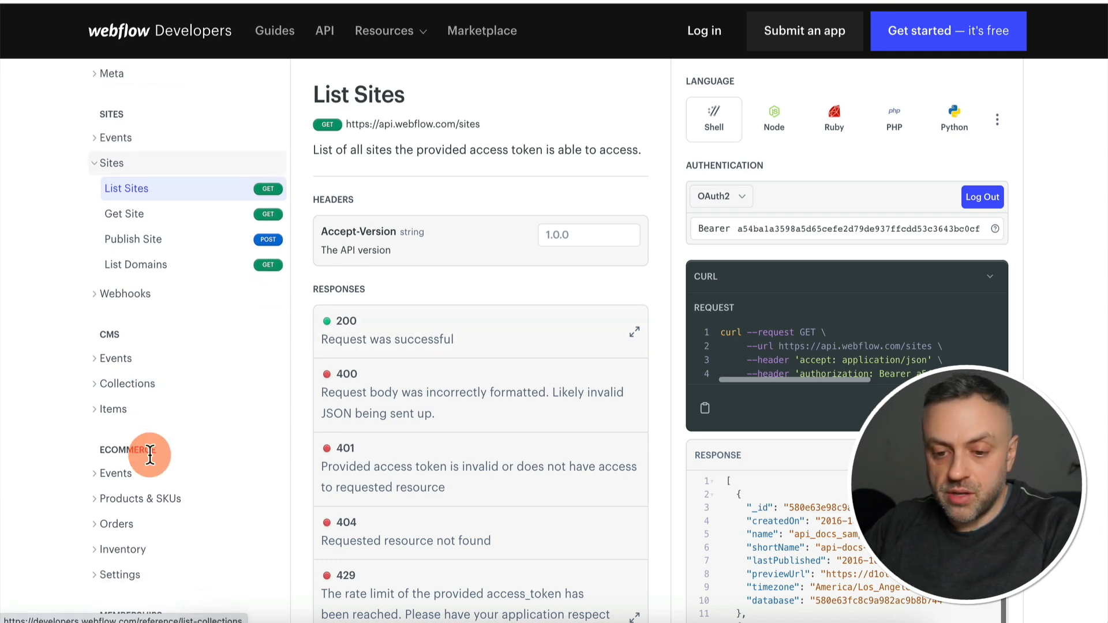
{"action": "left_click", "coordinate": [141, 478]}
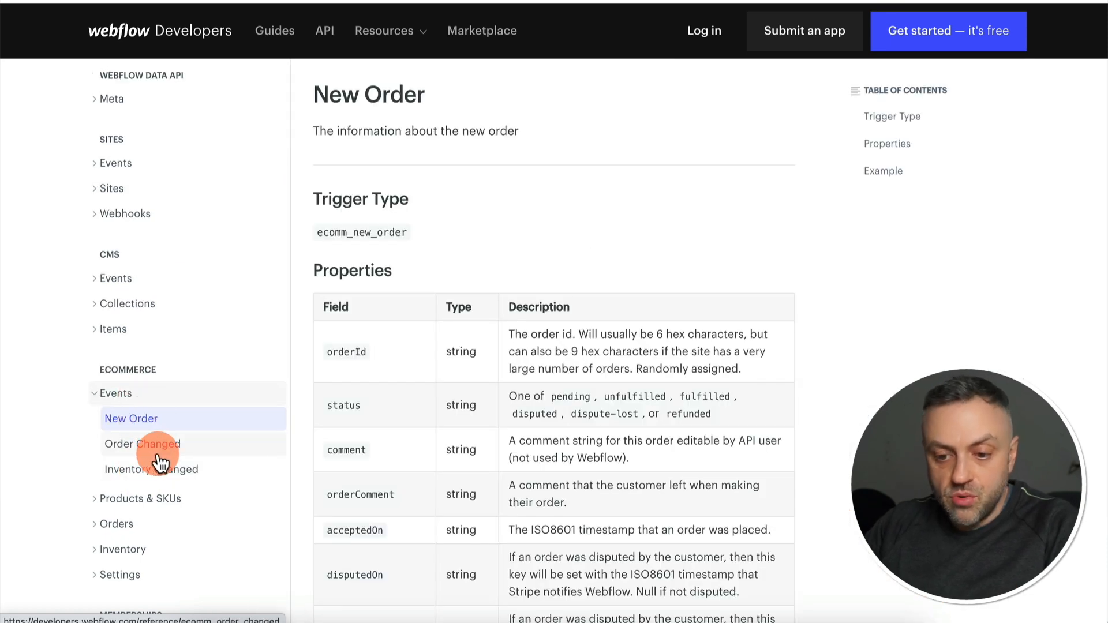
{"action": "left_click", "coordinate": [132, 498]}
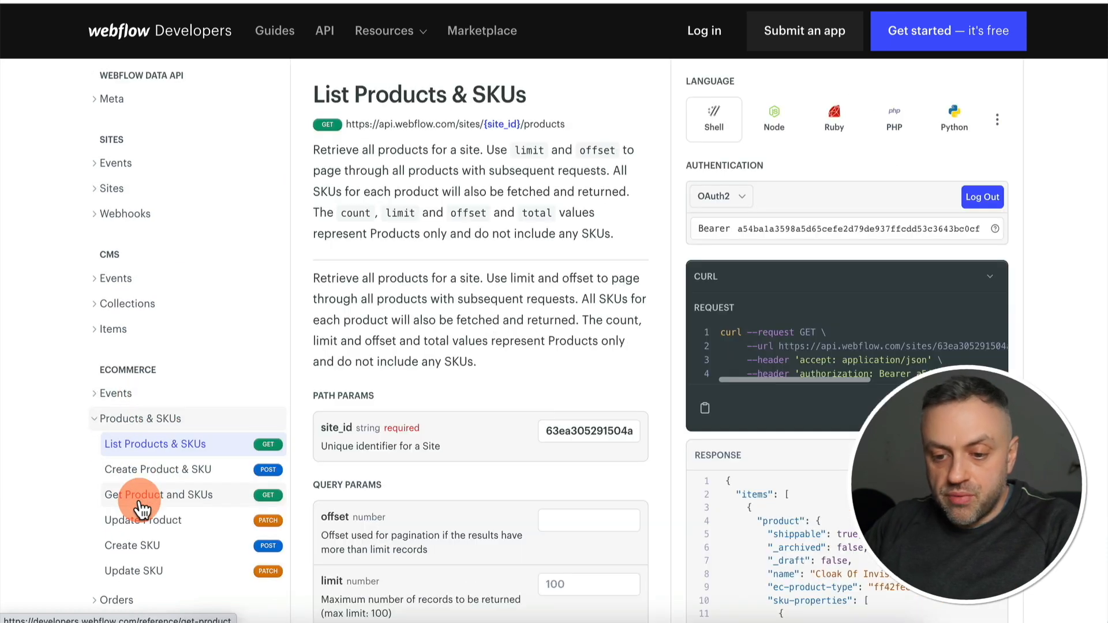
{"action": "scroll", "coordinate": [175, 372], "scroll_direction": "up", "scroll_amount": 2}
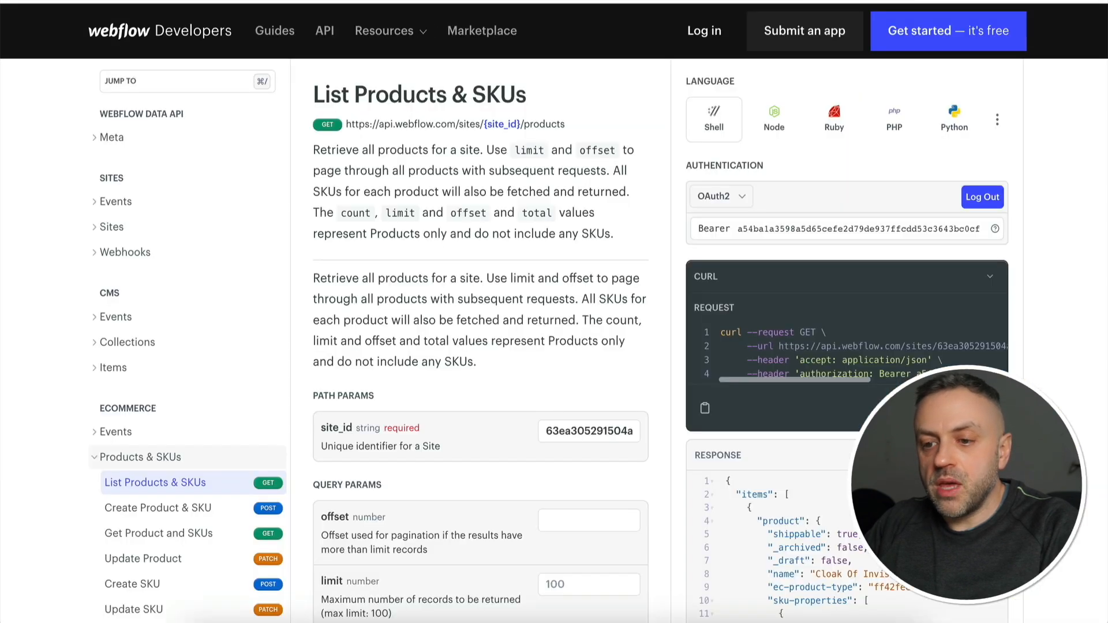
View the Form Submission event and read through the List Sites endpoint's request and response details.
{"action": "left_click", "coordinate": [116, 202]}
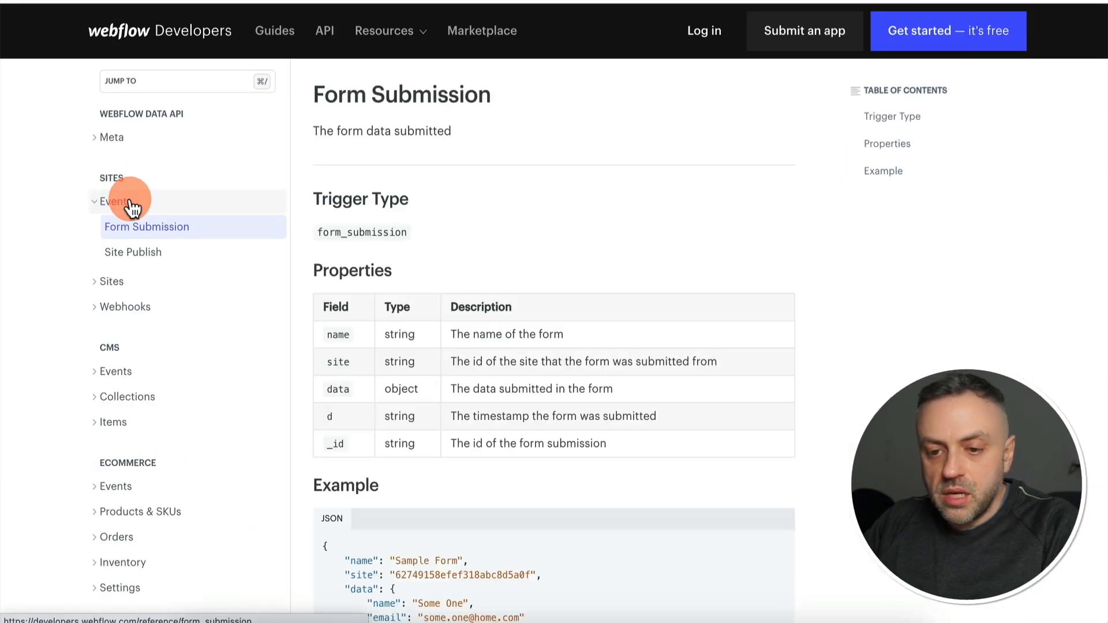
{"action": "left_click", "coordinate": [117, 282]}
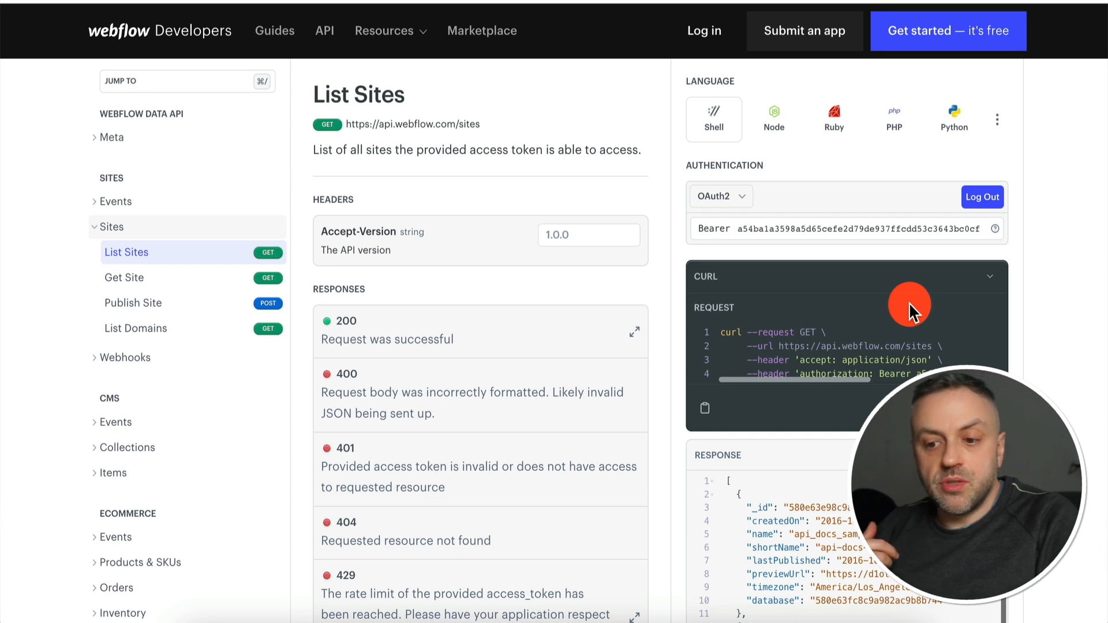
{"action": "scroll", "coordinate": [352, 422], "scroll_direction": "down", "scroll_amount": 4}
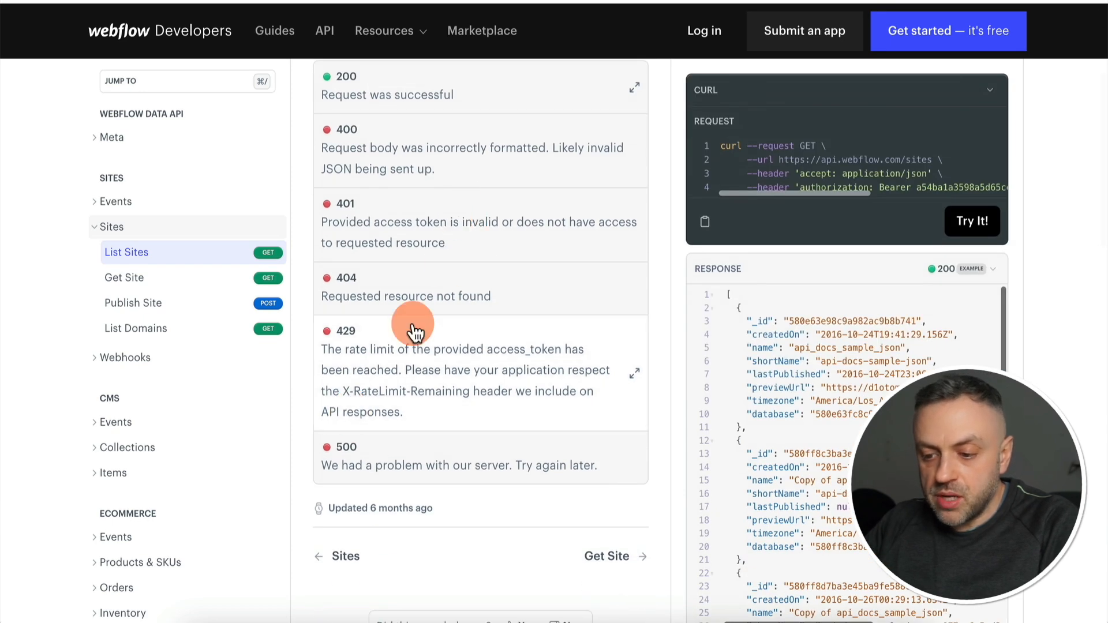
{"action": "scroll", "coordinate": [414, 327], "scroll_direction": "up", "scroll_amount": 4}
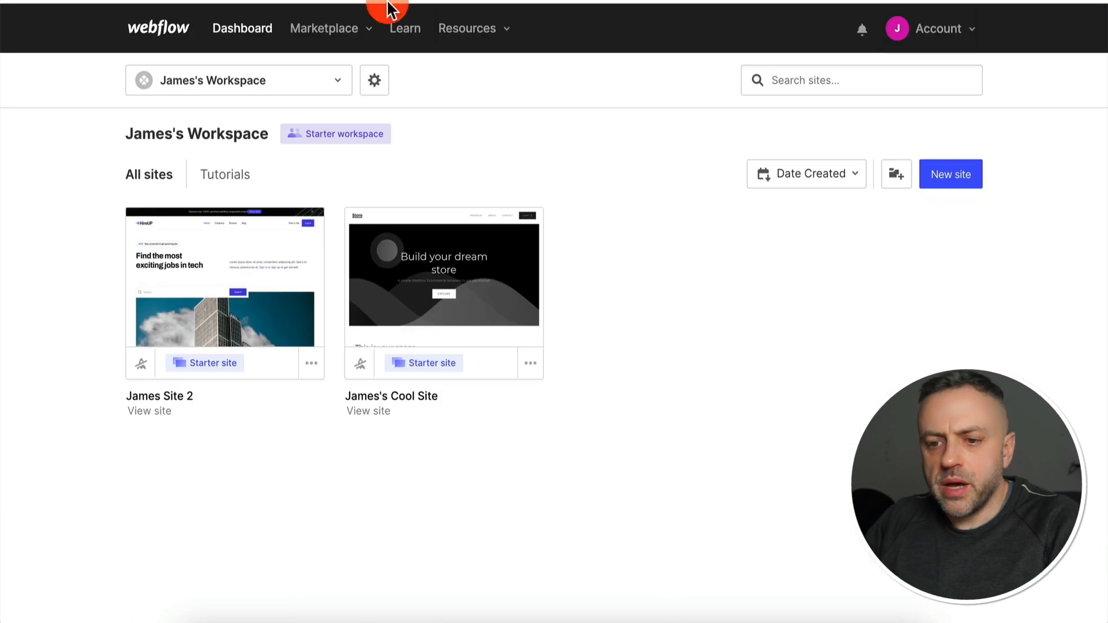
Open the general settings of the HireUP starter site from the Webflow dashboard, rename it "James Job Site", and save the changes.
{"action": "left_click", "coordinate": [239, 81]}
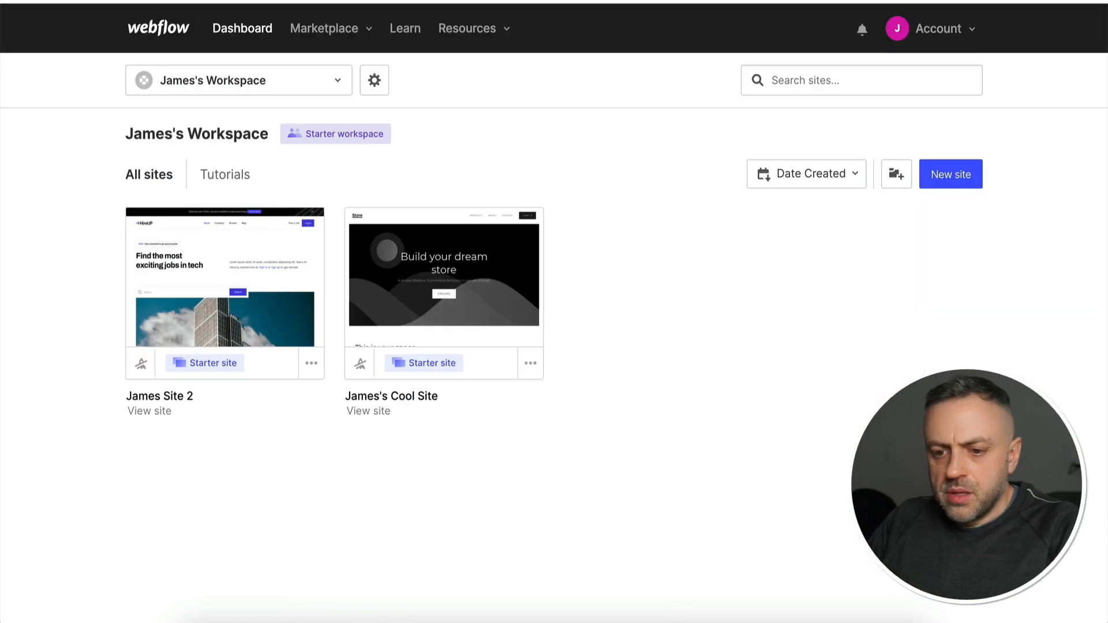
{"action": "mouse_move", "coordinate": [230, 317]}
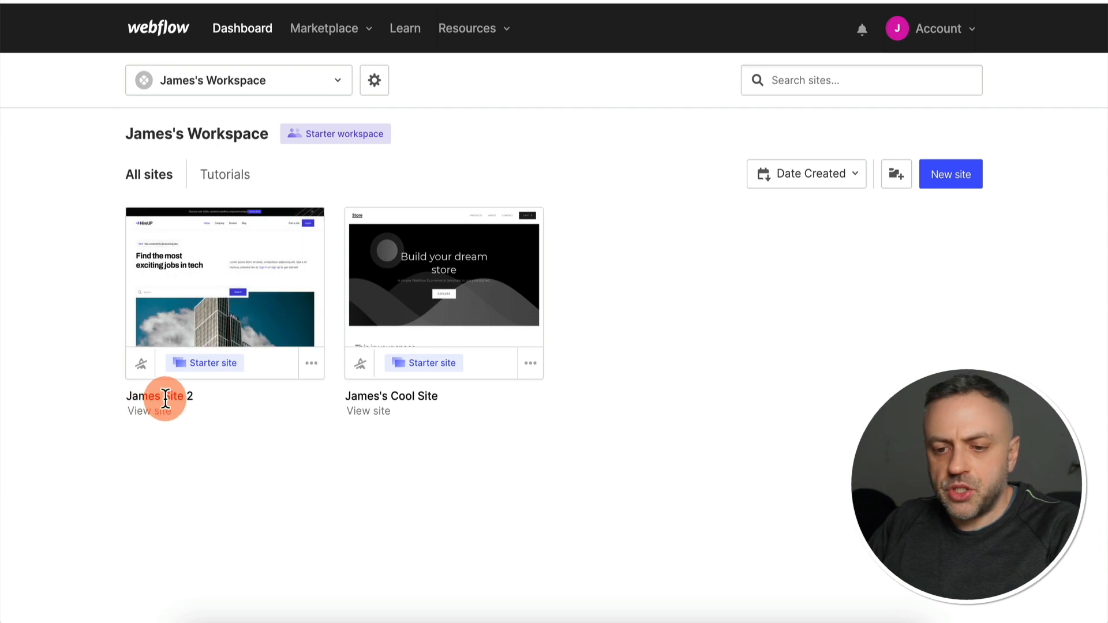
{"action": "left_click", "coordinate": [310, 364]}
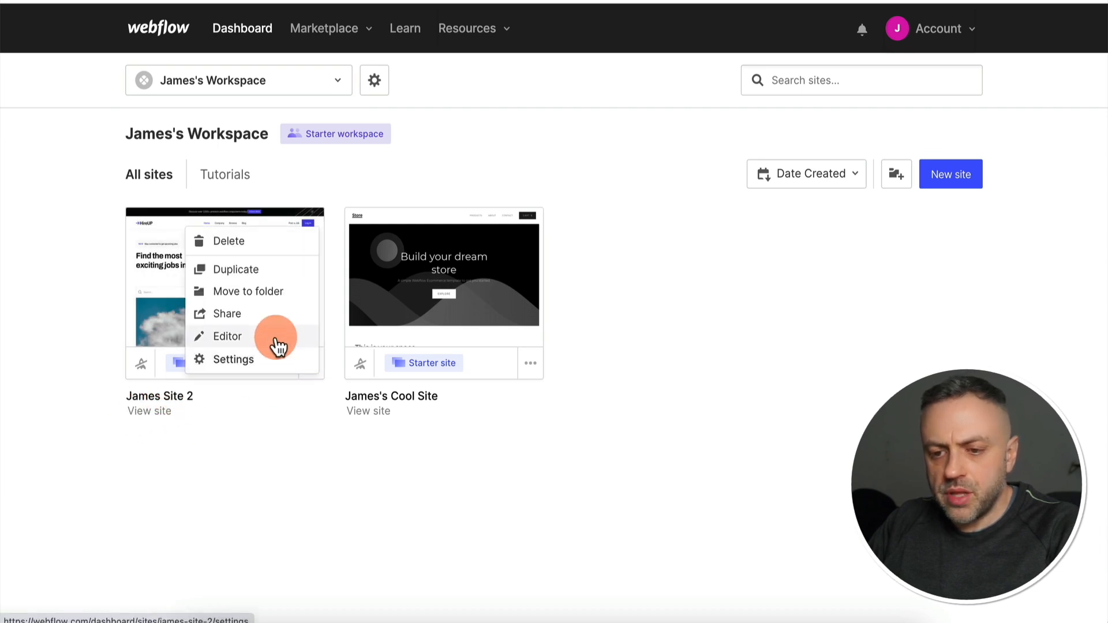
{"action": "left_click", "coordinate": [232, 359]}
{"action": "triple_click", "coordinate": [242, 262]}
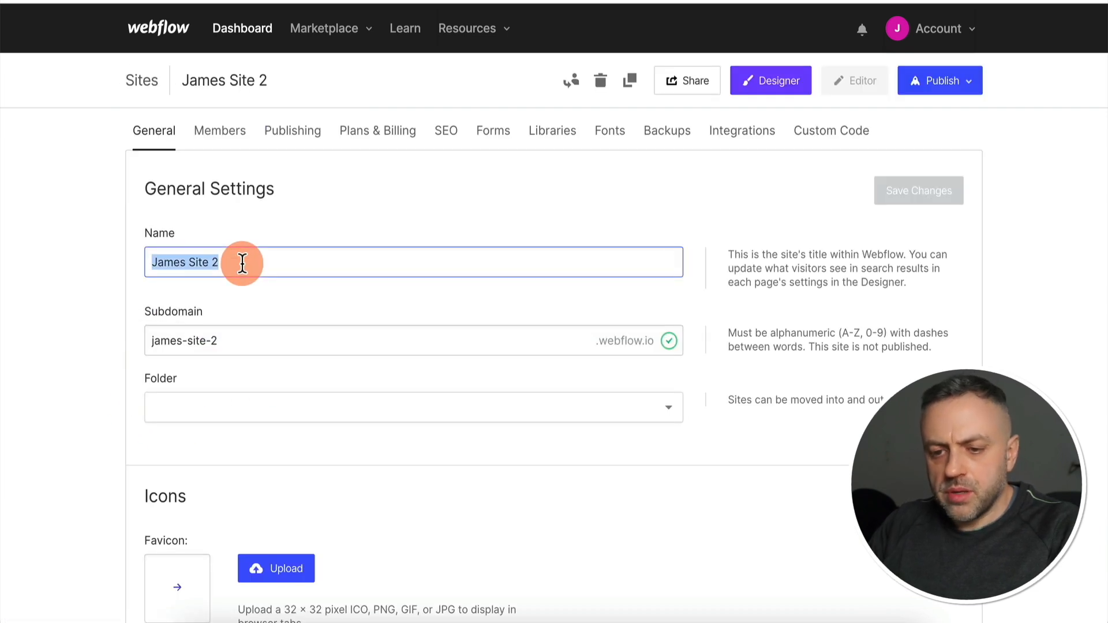
{"action": "type", "text": "James Job Site"}
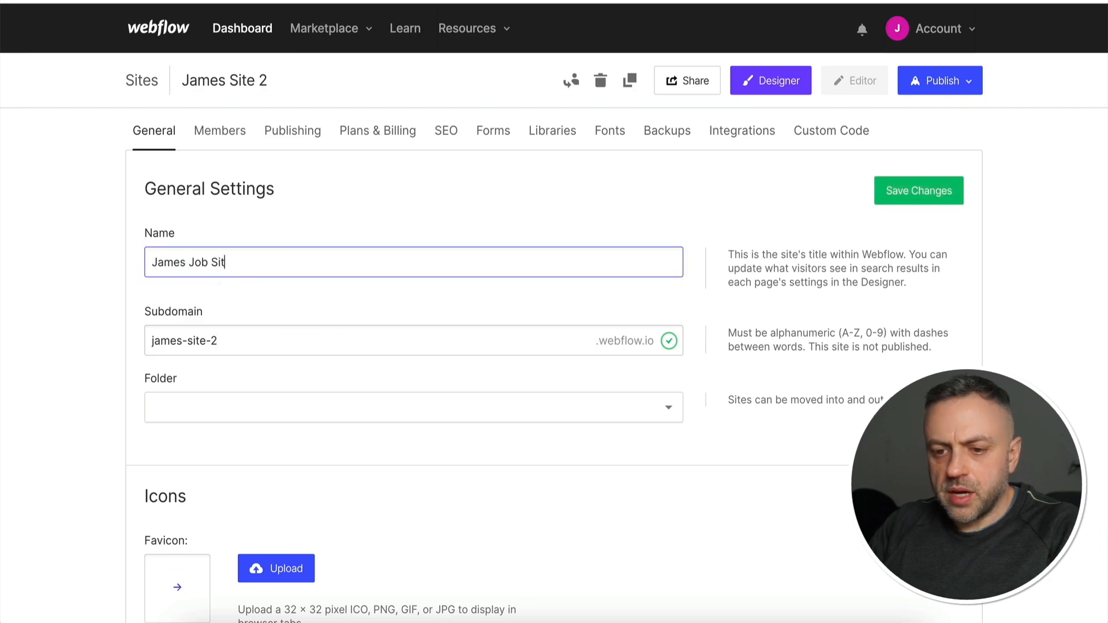
{"action": "left_click", "coordinate": [910, 194]}
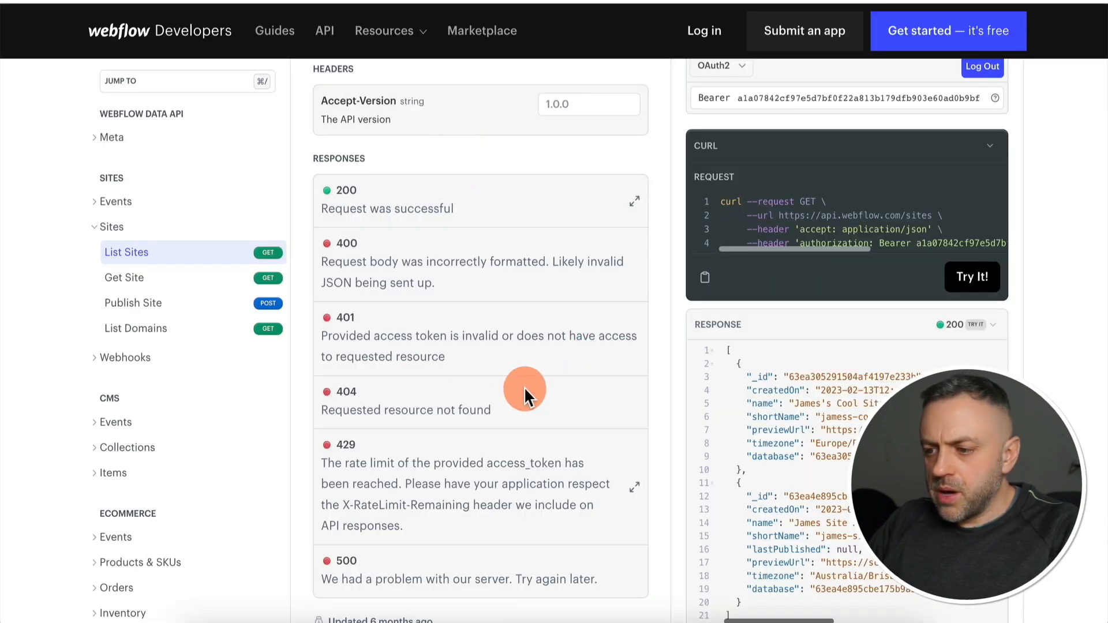
Run the List Sites request in the API reference, and examine the List Collections request's site_id parameter and returned collections.
{"action": "left_click", "coordinate": [977, 282]}
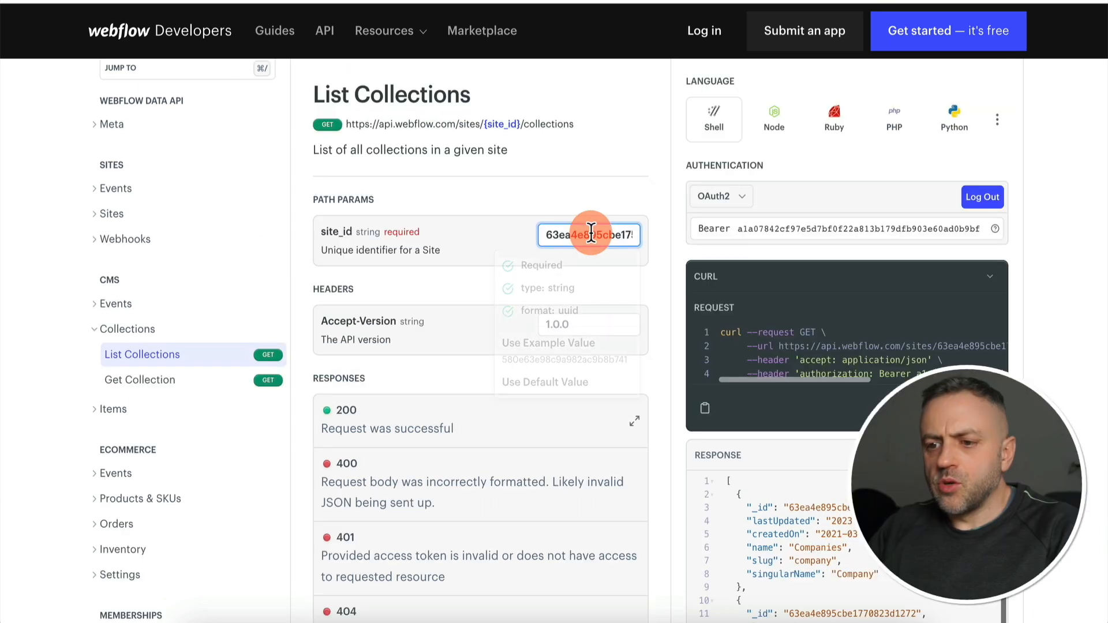
{"action": "left_click", "coordinate": [591, 235]}
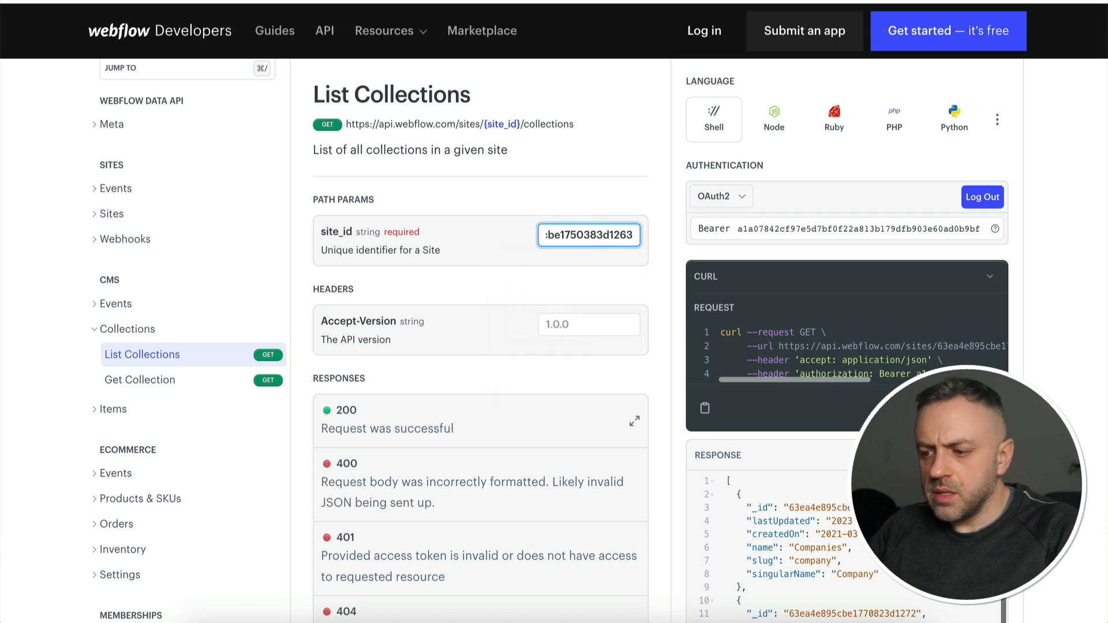
{"action": "left_click", "coordinate": [1069, 373]}
{"action": "scroll", "coordinate": [1017, 425], "scroll_direction": "down", "scroll_amount": 3}
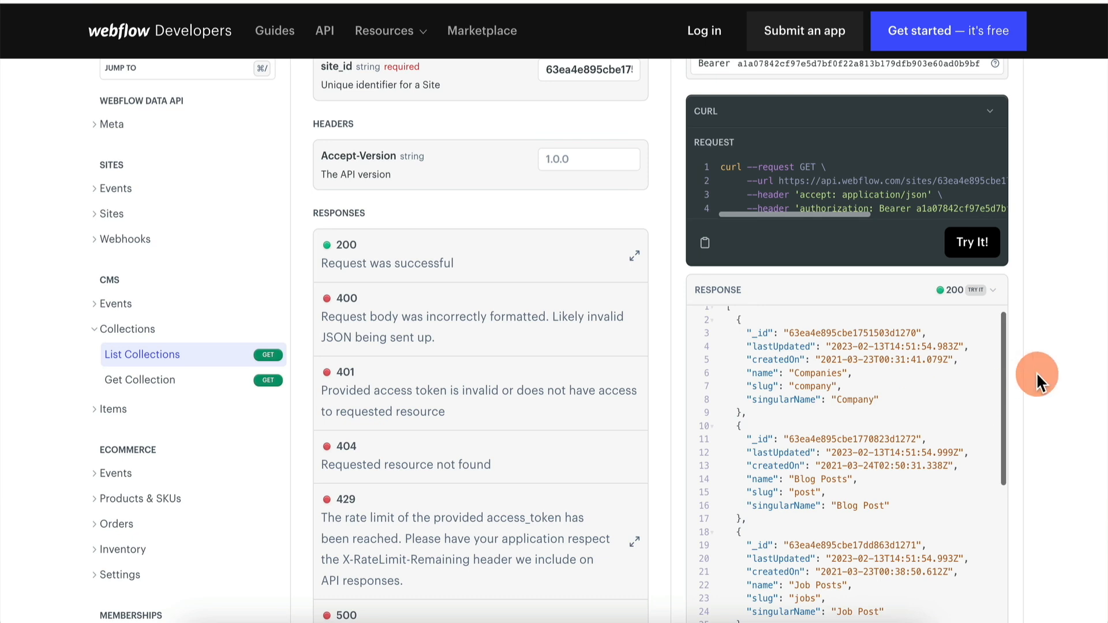
Read through the List Collections response and compare it with the Blog Posts, Job Posts and Companies collections in the Webflow Designer.
{"action": "scroll", "coordinate": [1036, 373], "scroll_direction": "down", "scroll_amount": 1}
{"action": "scroll", "coordinate": [860, 378], "scroll_direction": "up", "scroll_amount": 1}
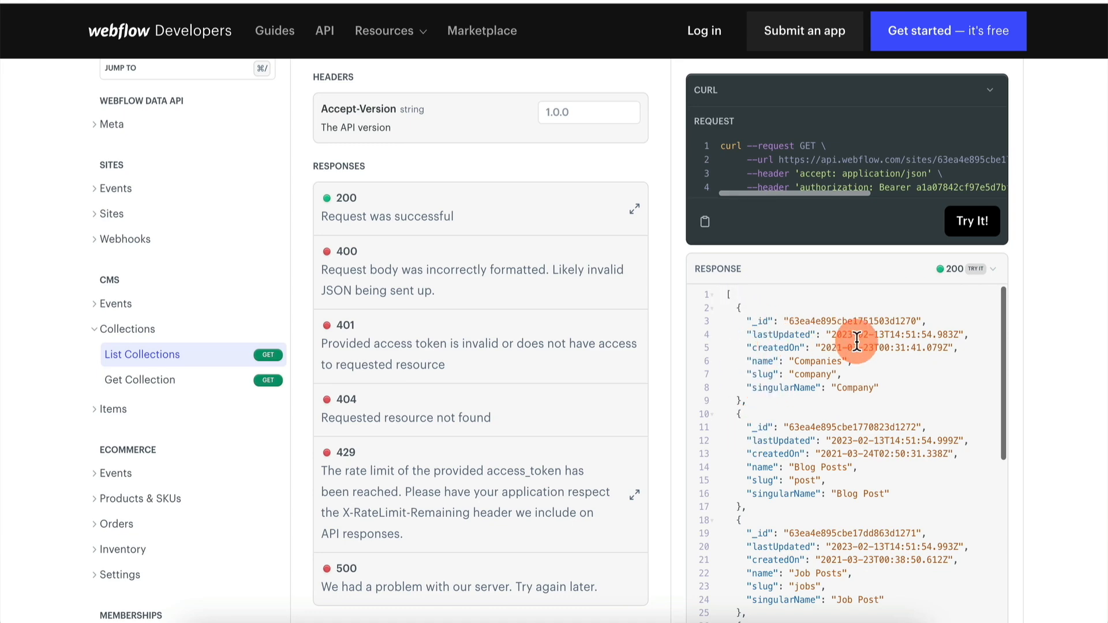
{"action": "scroll", "coordinate": [855, 456], "scroll_direction": "down", "scroll_amount": 4}
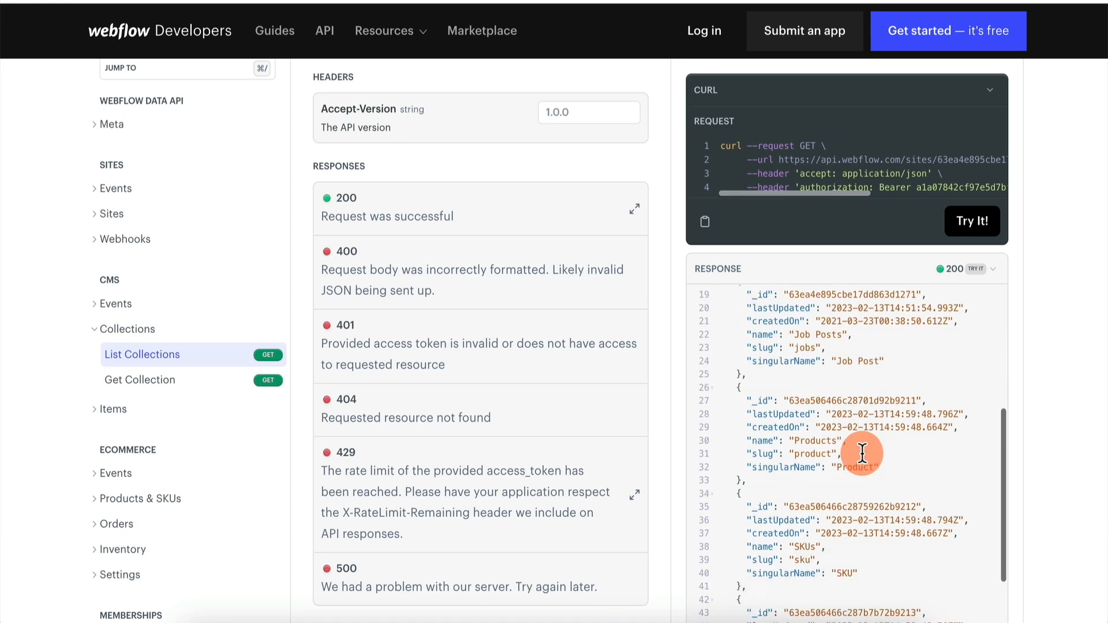
{"action": "scroll", "coordinate": [863, 453], "scroll_direction": "down", "scroll_amount": 2}
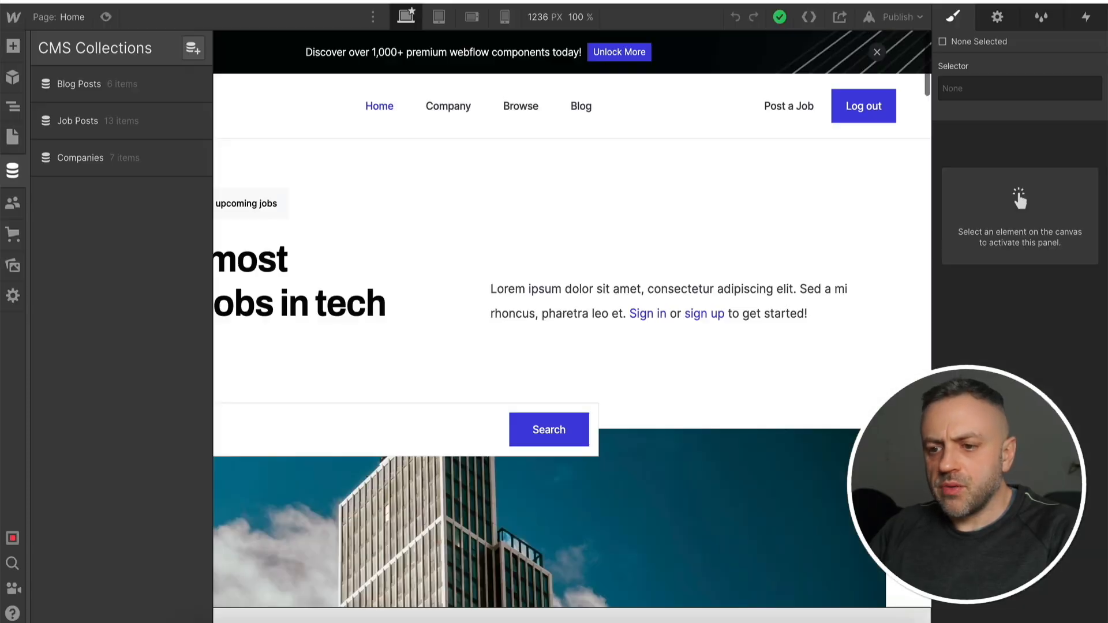
{"action": "left_click", "coordinate": [80, 84]}
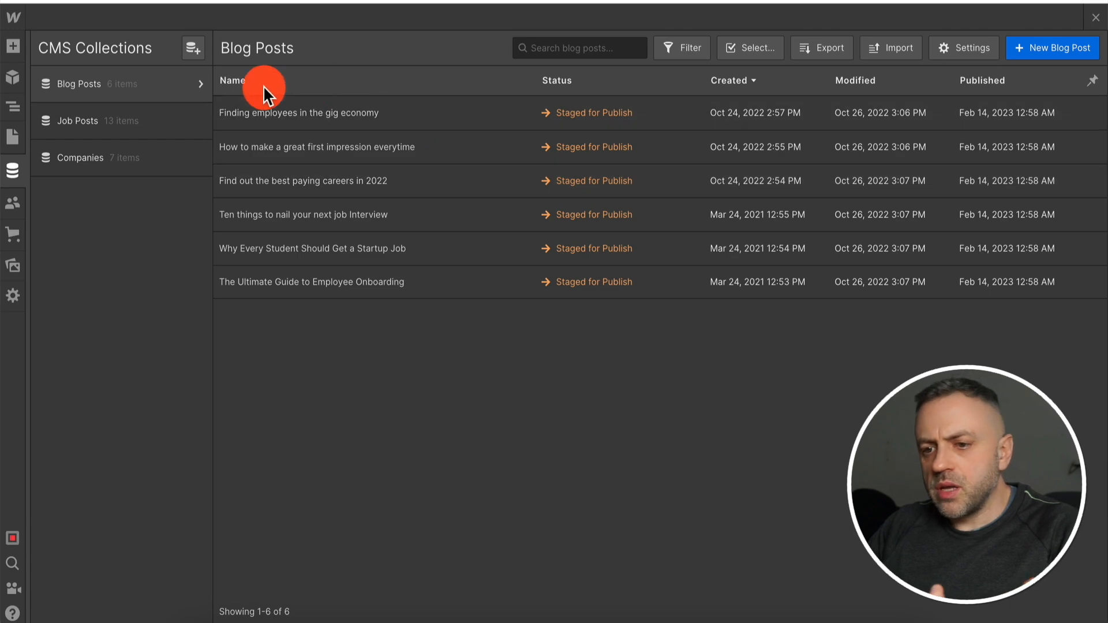
{"action": "left_click", "coordinate": [80, 121]}
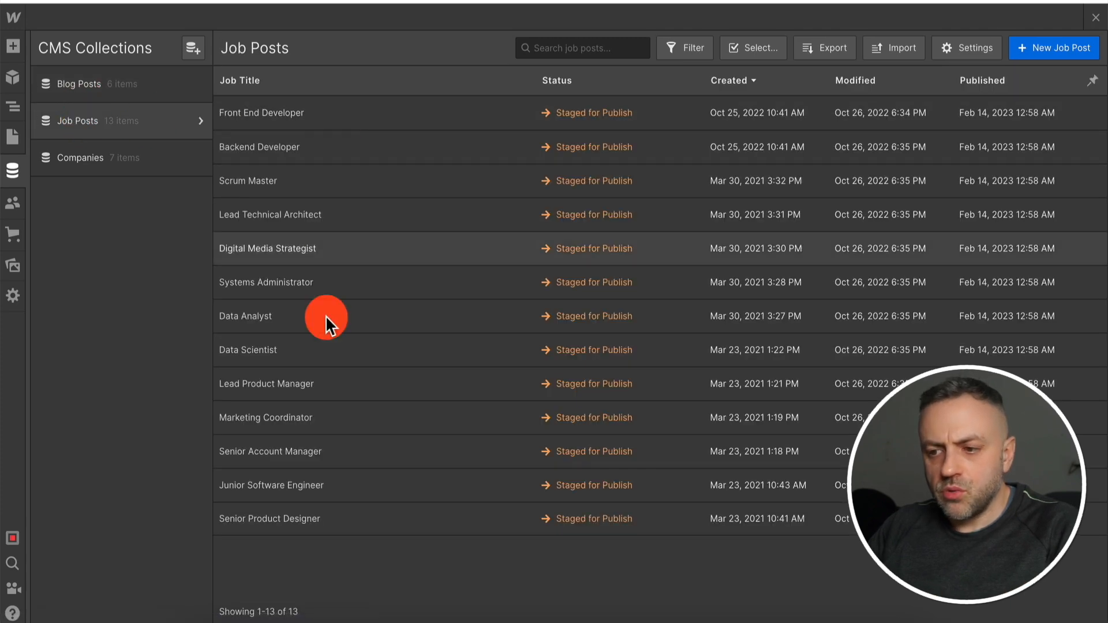
{"action": "left_click", "coordinate": [85, 157]}
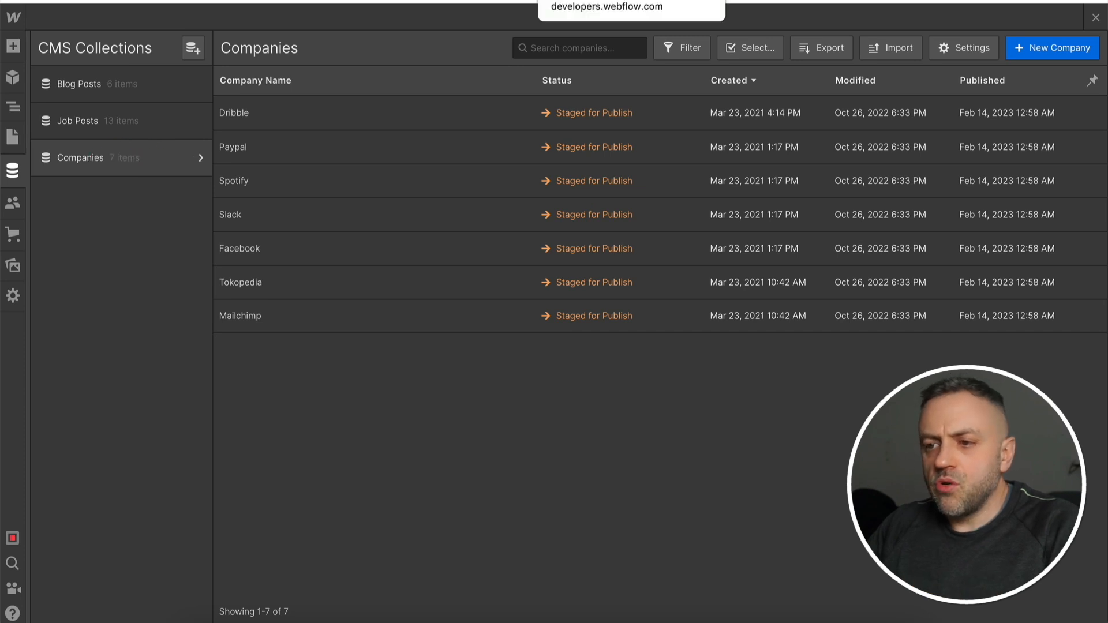
Switch back to the Webflow API reference and view the CMS List Collection Items and Create Collection Item endpoints.
{"action": "left_click", "coordinate": [589, 0]}
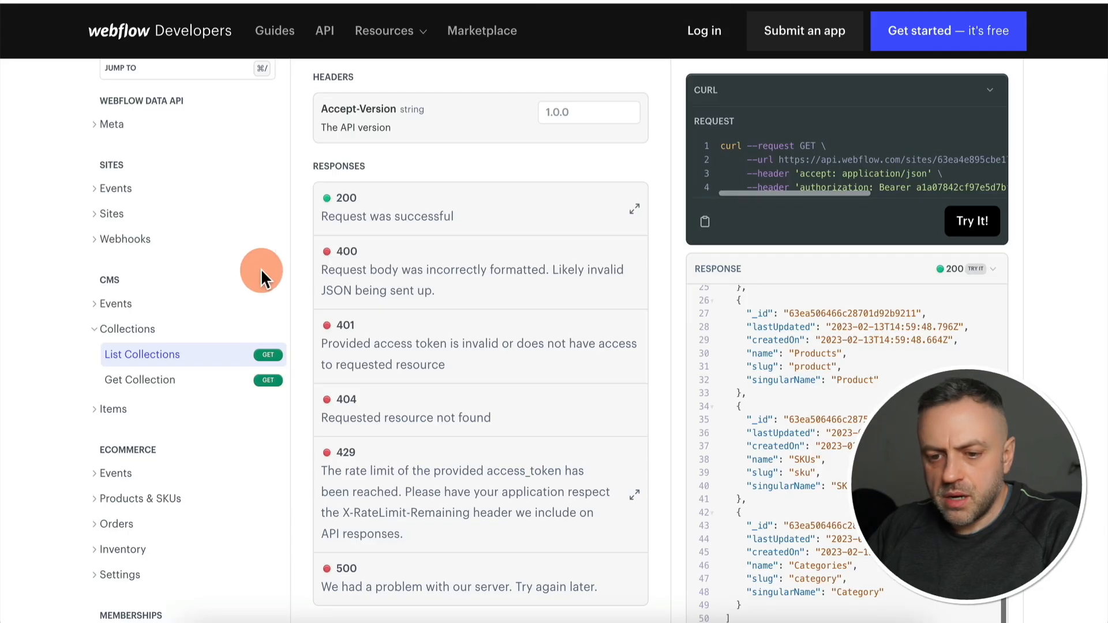
{"action": "left_click", "coordinate": [119, 411]}
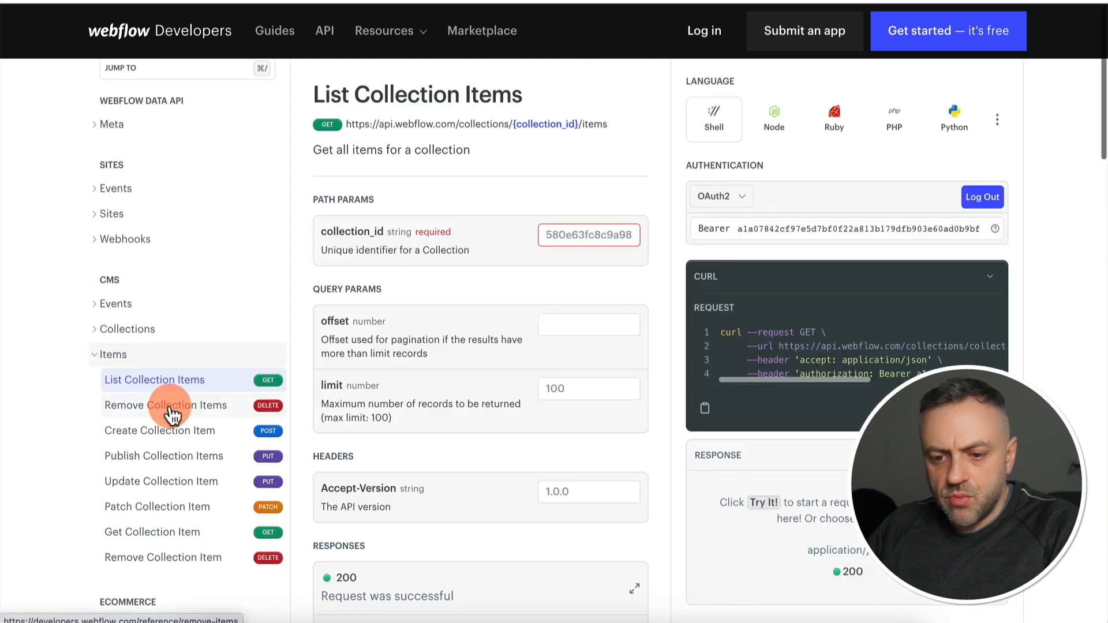
{"action": "left_click", "coordinate": [154, 432]}
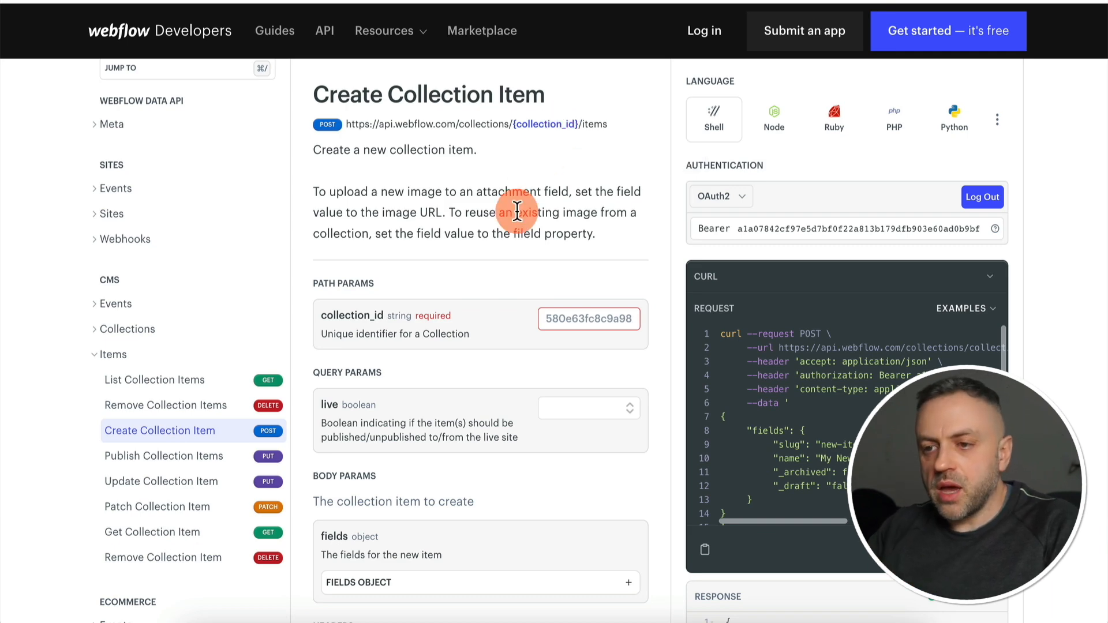
Run the List Collections request again with the job site's ID as the site_id.
{"action": "left_click", "coordinate": [134, 329]}
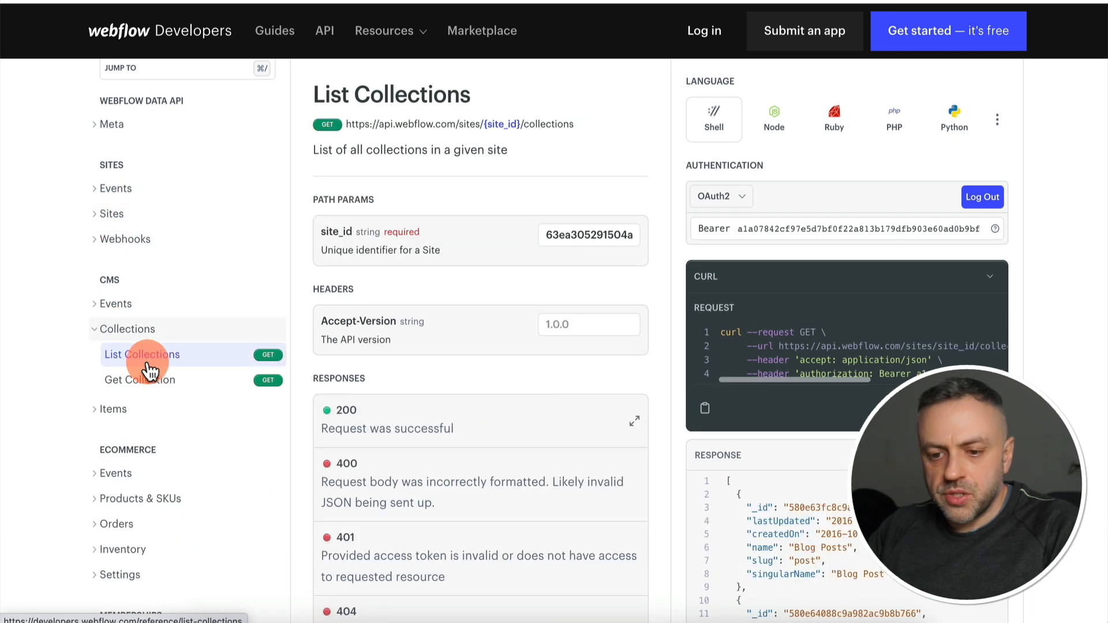
{"action": "left_click", "coordinate": [614, 261]}
{"action": "type", "text": "63ea4e895cbe1750383d1583"}
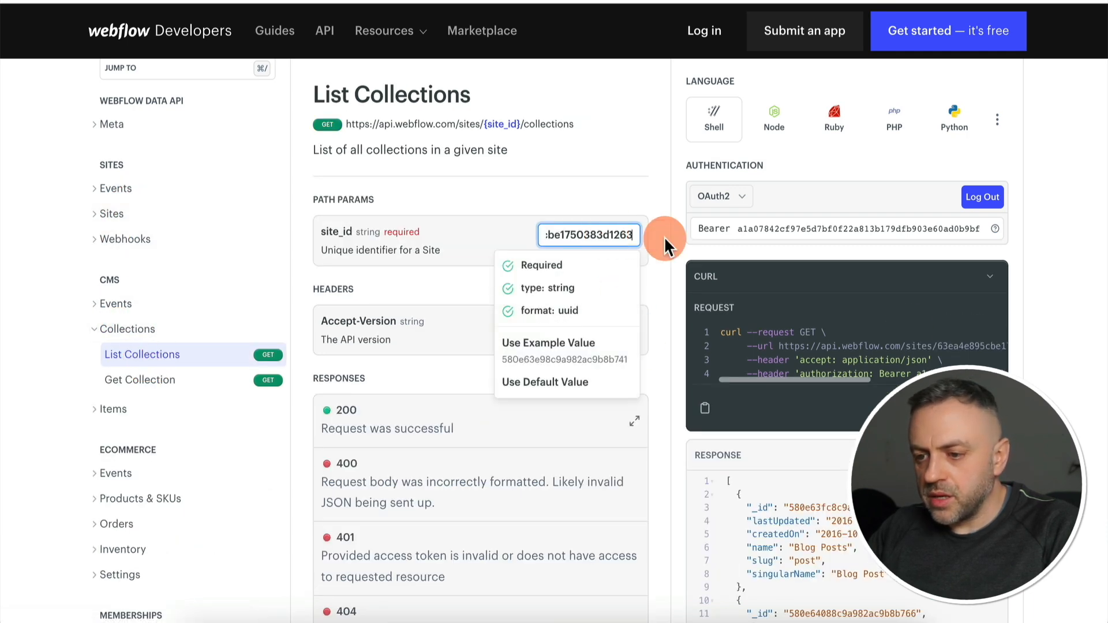
{"action": "left_click", "coordinate": [967, 404]}
{"action": "scroll", "coordinate": [1058, 425], "scroll_direction": "down", "scroll_amount": 4}
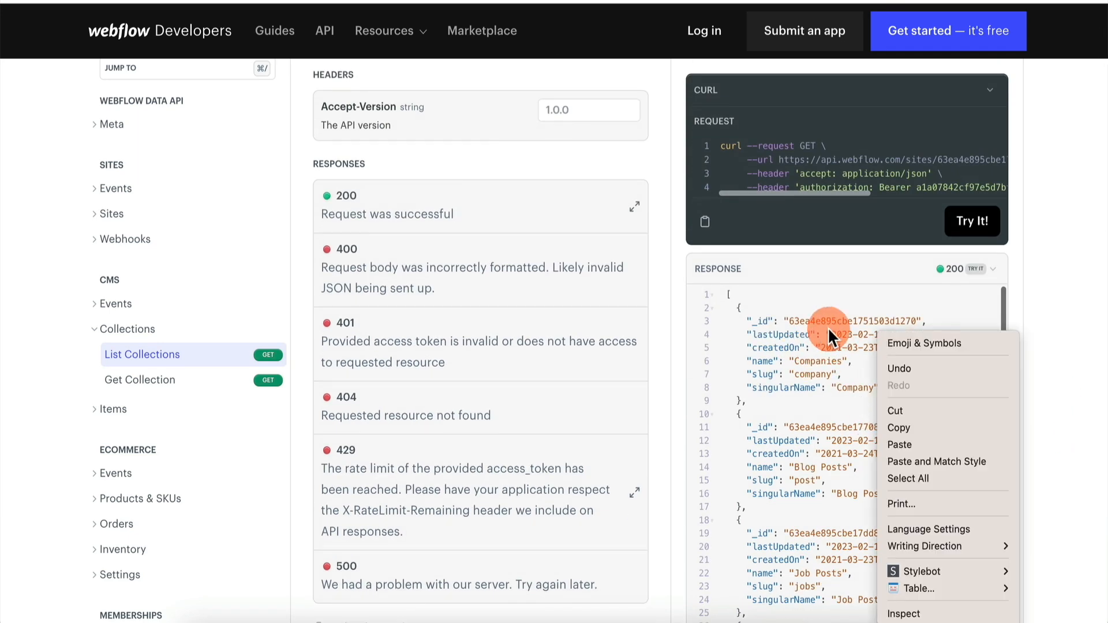
Copy the Companies collection's _id from the response and paste it as the collection_id of the Create Collection Item endpoint.
{"action": "left_click", "coordinate": [829, 327]}
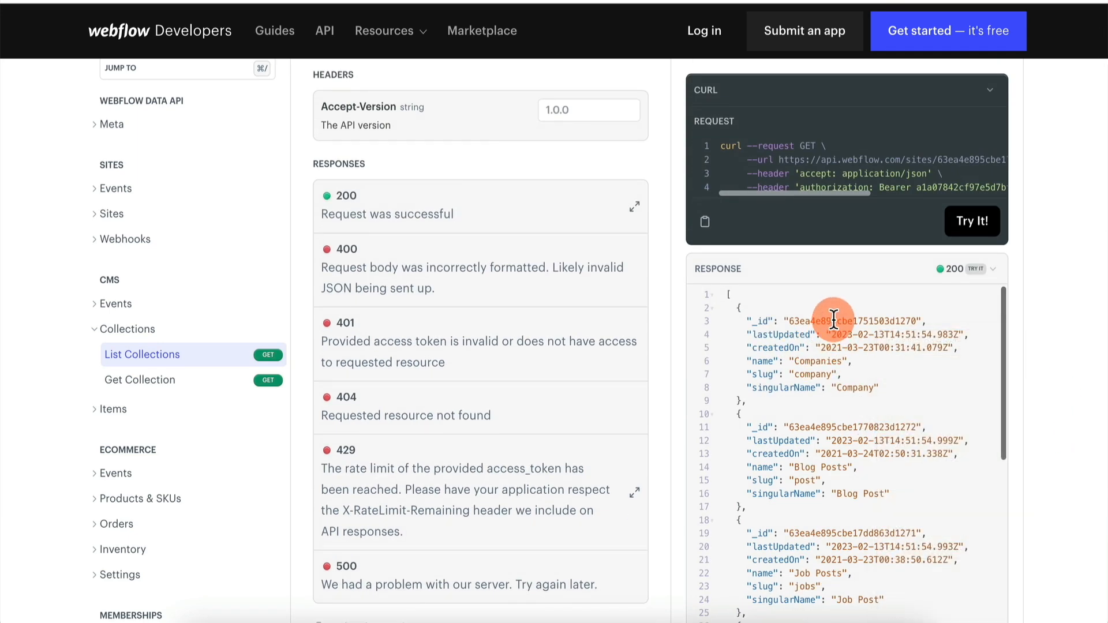
{"action": "double_click", "coordinate": [834, 320]}
{"action": "key", "text": "super+c"}
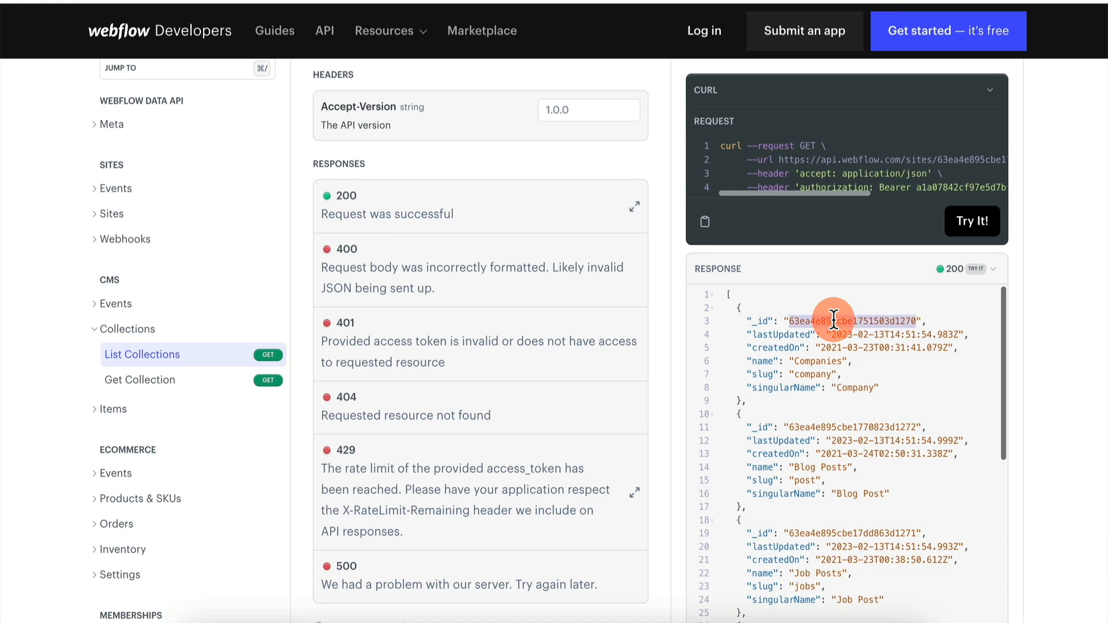
{"action": "scroll", "coordinate": [45, 445], "scroll_direction": "down", "scroll_amount": 1}
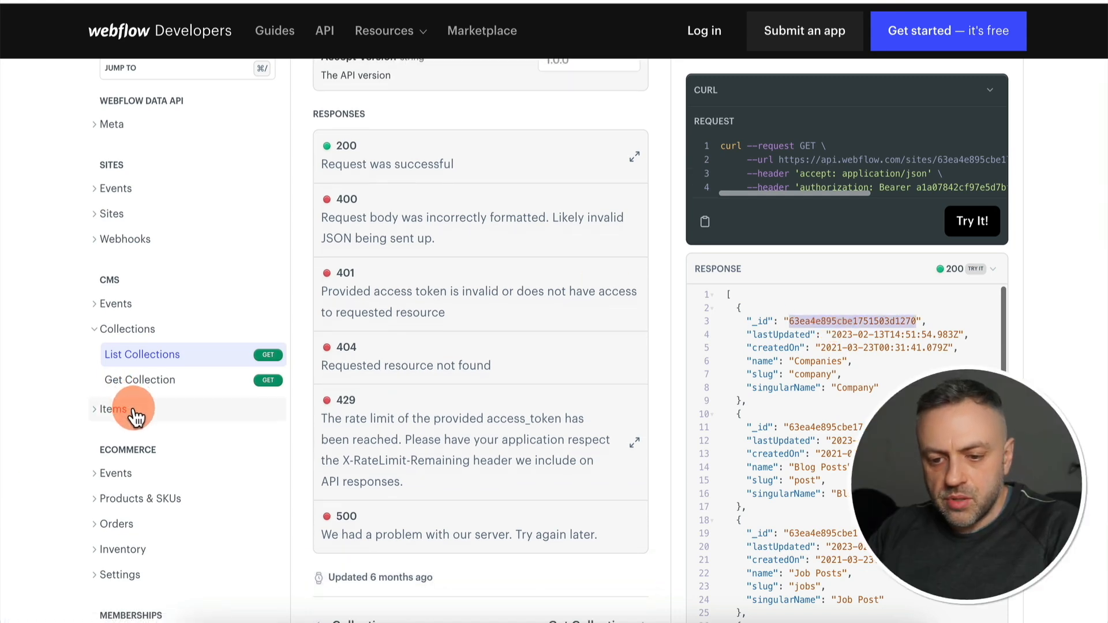
{"action": "left_click", "coordinate": [113, 410]}
{"action": "left_click", "coordinate": [159, 430]}
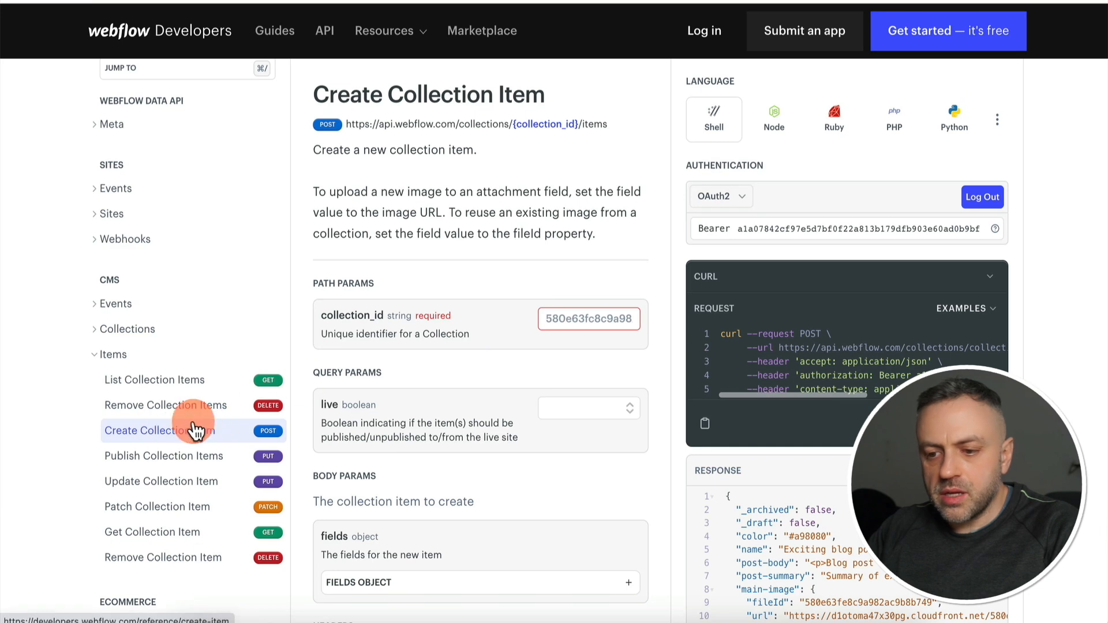
{"action": "left_click", "coordinate": [563, 317]}
{"action": "key", "text": "super+v"}
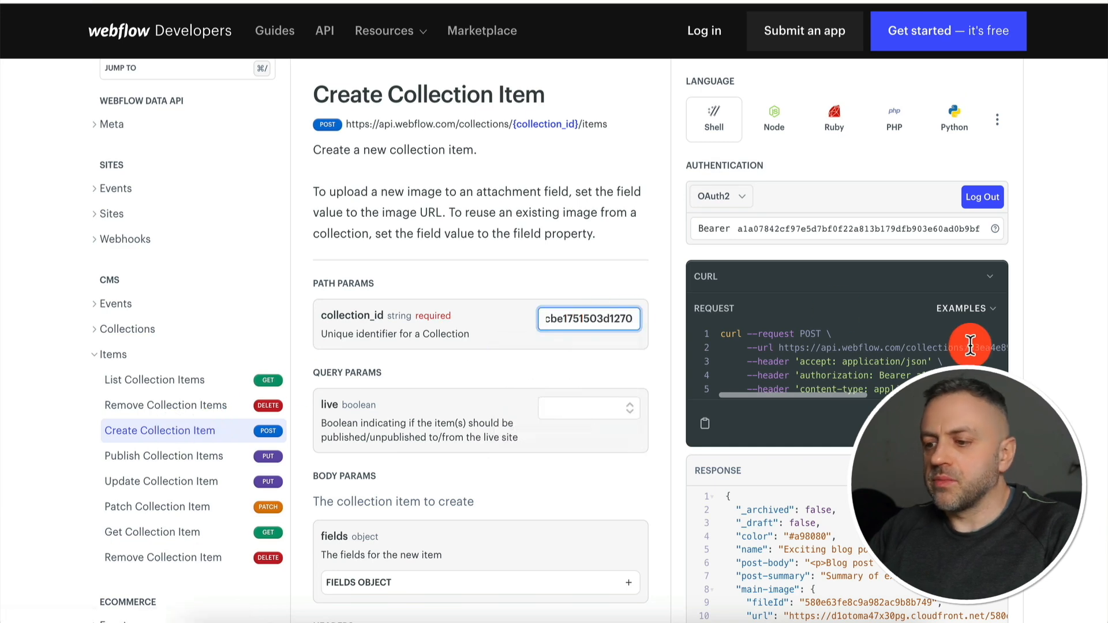
Set the live query parameter to true, then clear and reload the Request Example for the Create Collection Item request.
{"action": "left_click", "coordinate": [629, 407]}
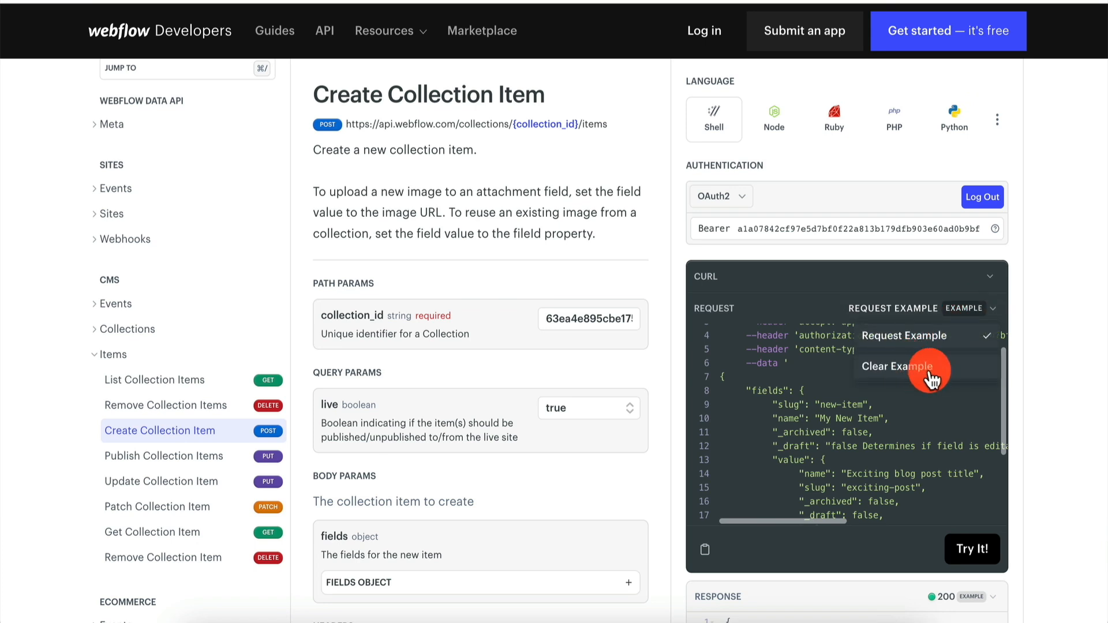
{"action": "left_click", "coordinate": [928, 378]}
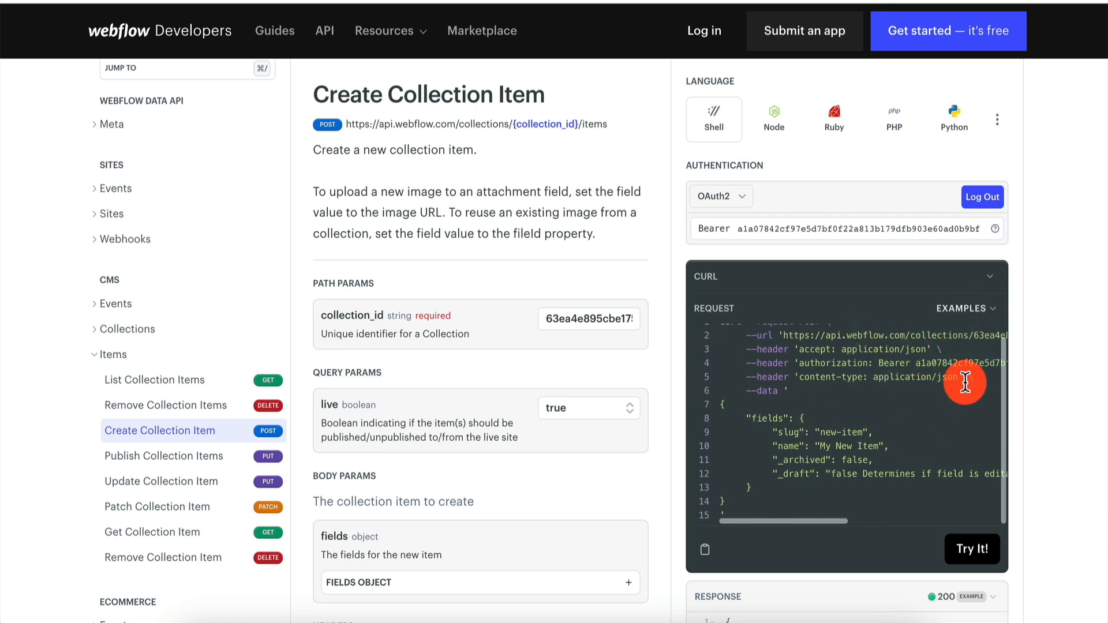
{"action": "left_click", "coordinate": [977, 321]}
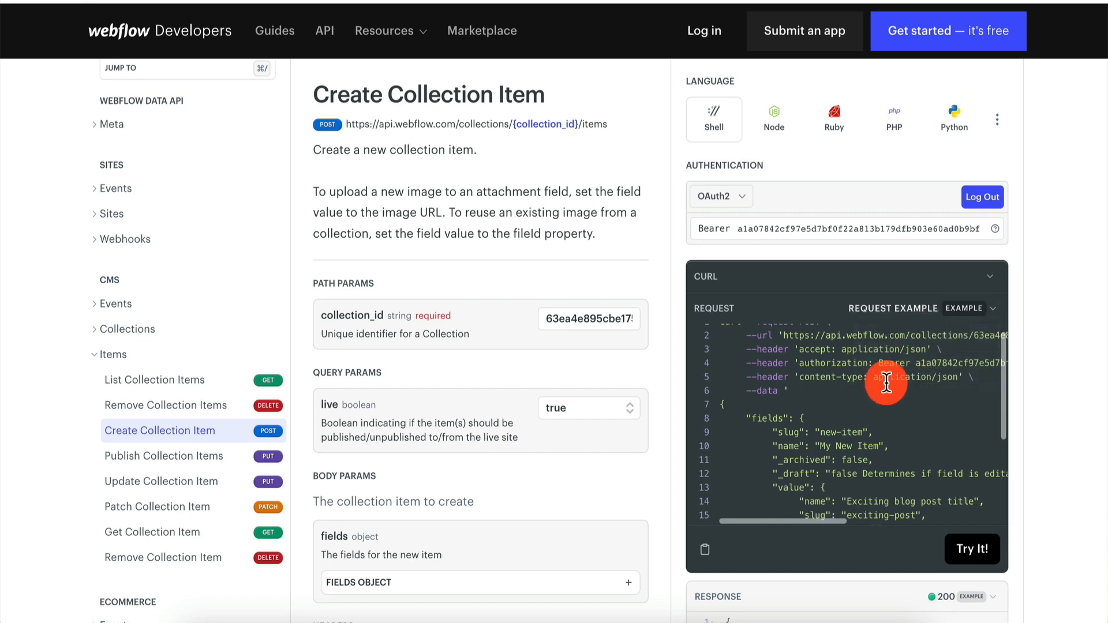
Examine the Create Collection Item parameters and the cURL example, including the request URL and the fields in the JSON body.
{"action": "scroll", "coordinate": [407, 476], "scroll_direction": "down", "scroll_amount": 3}
{"action": "scroll", "coordinate": [441, 378], "scroll_direction": "down", "scroll_amount": 2}
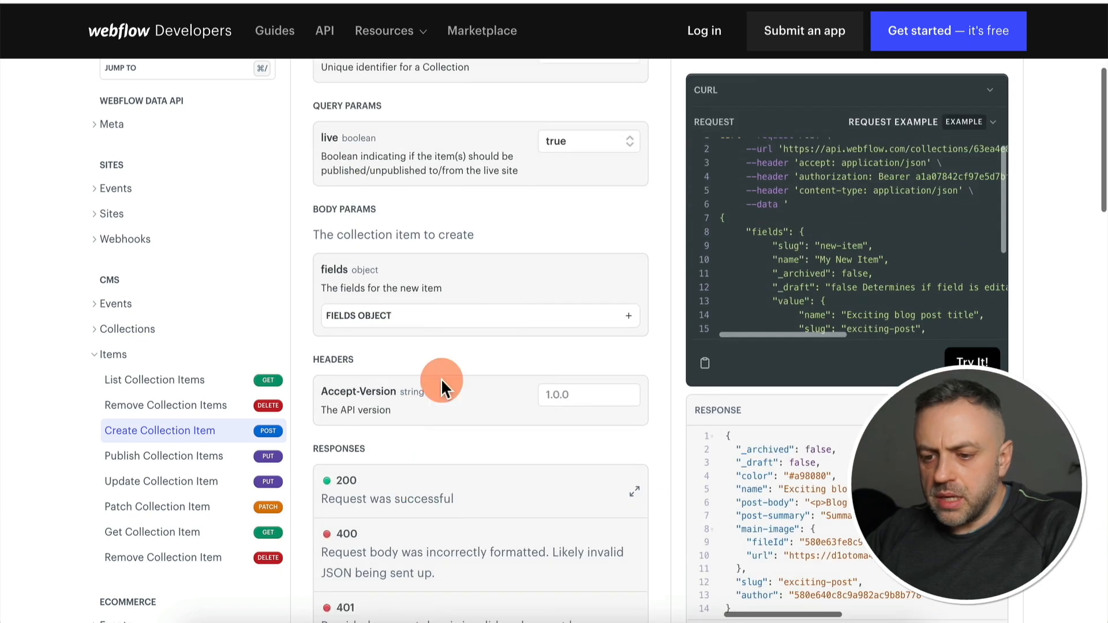
{"action": "scroll", "coordinate": [403, 208], "scroll_direction": "up", "scroll_amount": 3}
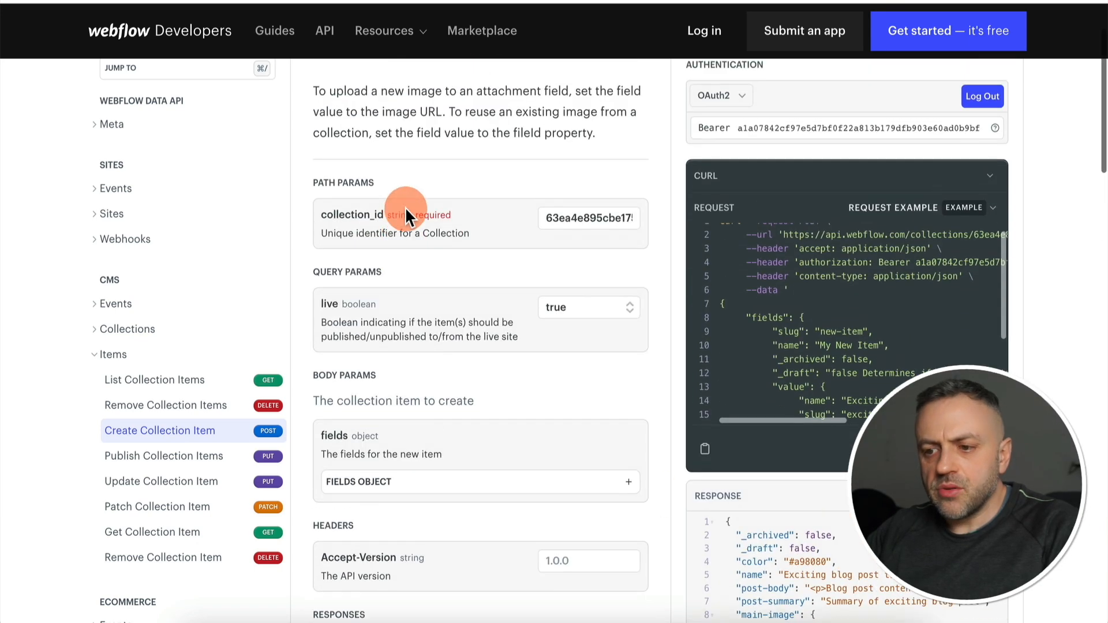
{"action": "double_click", "coordinate": [591, 219]}
{"action": "left_click", "coordinate": [590, 220]}
{"action": "scroll", "coordinate": [552, 213], "scroll_direction": "down", "scroll_amount": 2}
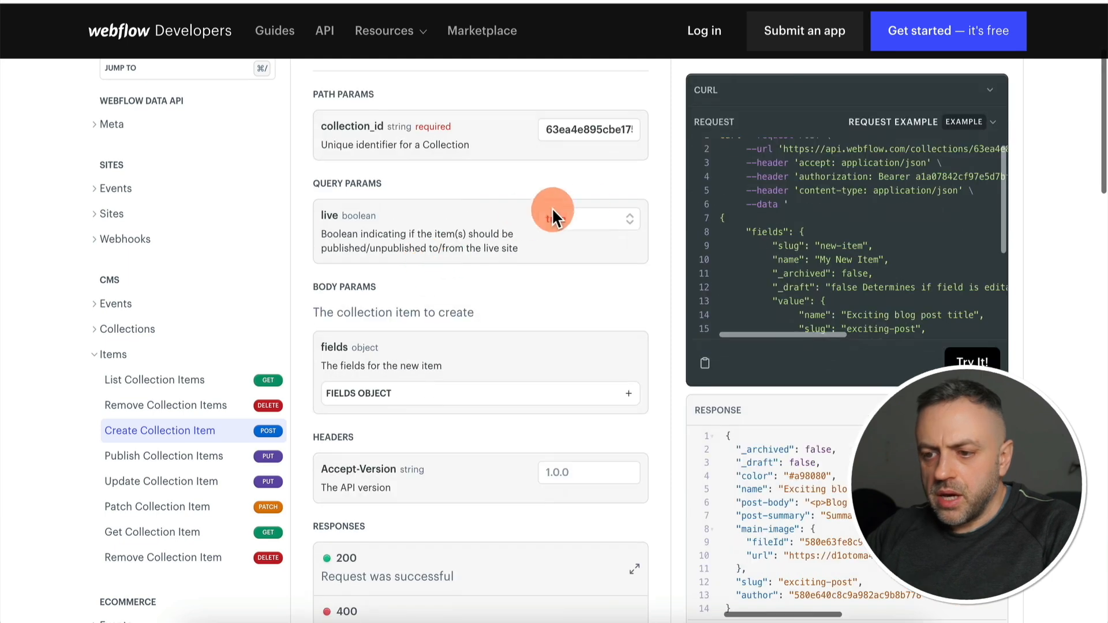
{"action": "scroll", "coordinate": [889, 266], "scroll_direction": "down", "scroll_amount": 3}
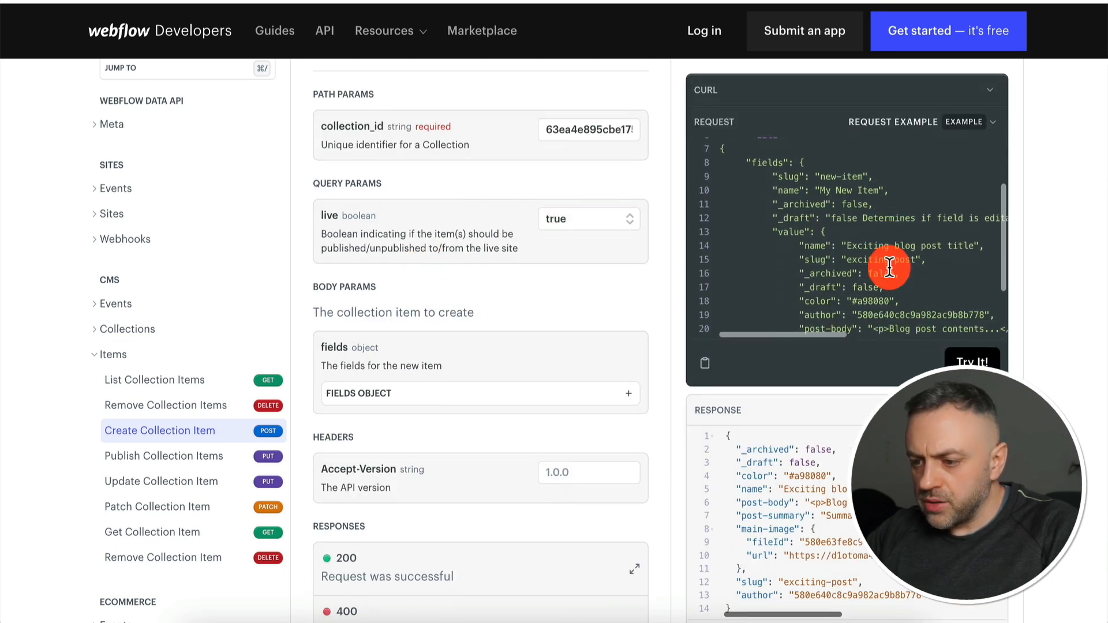
{"action": "scroll", "coordinate": [889, 267], "scroll_direction": "up", "scroll_amount": 3}
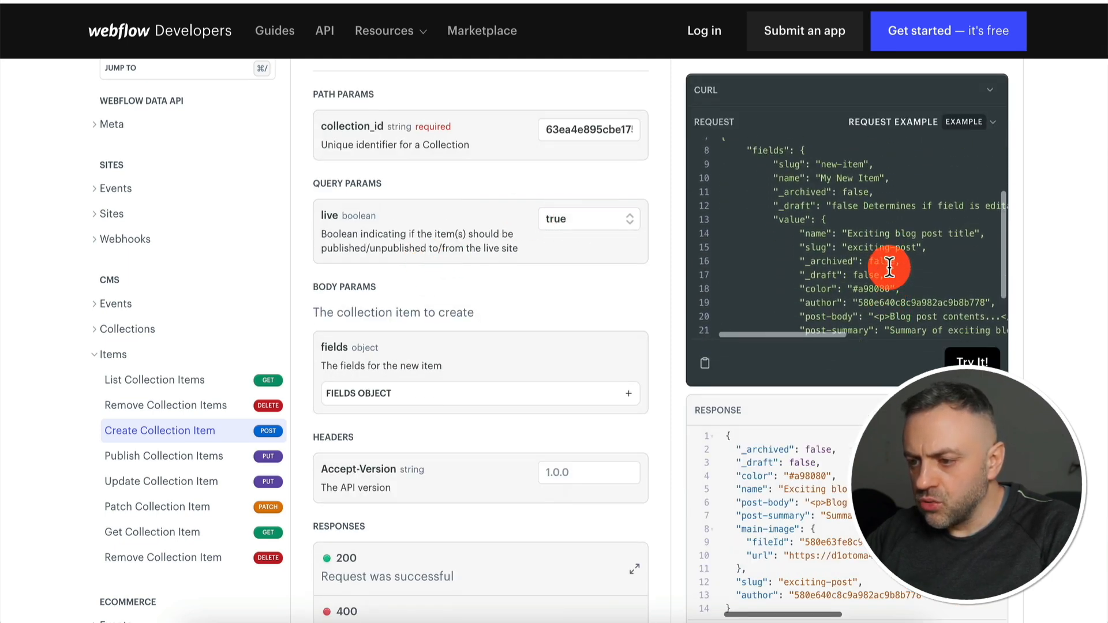
{"action": "scroll", "coordinate": [889, 267], "scroll_direction": "right", "scroll_amount": 5}
{"action": "scroll", "coordinate": [889, 267], "scroll_direction": "right", "scroll_amount": 1}
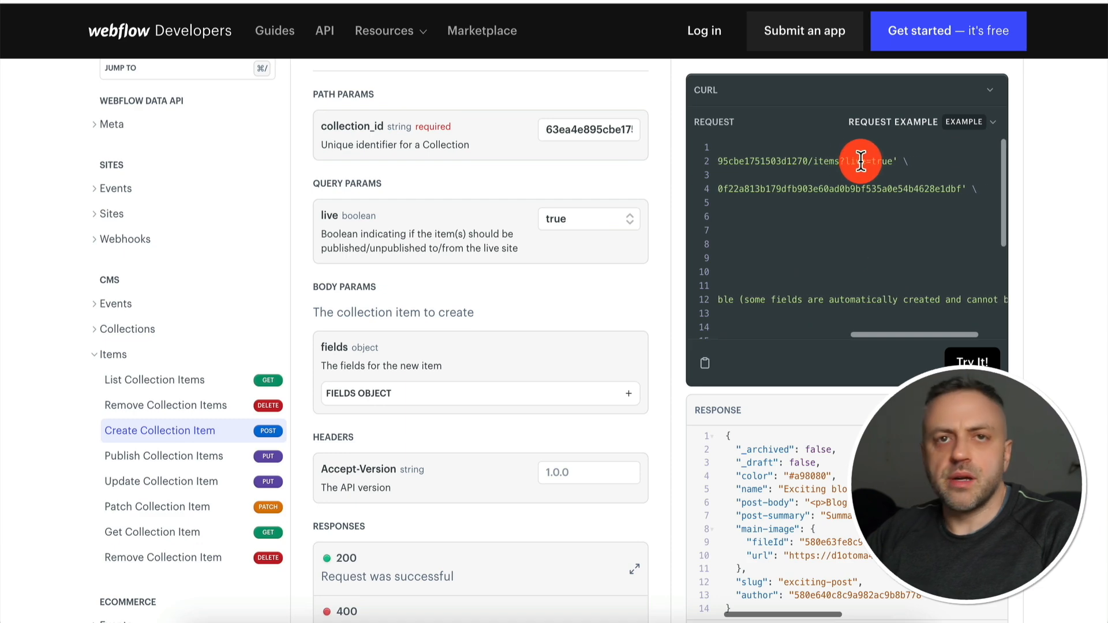
{"action": "scroll", "coordinate": [848, 185], "scroll_direction": "left", "scroll_amount": 6}
{"action": "scroll", "coordinate": [474, 285], "scroll_direction": "down", "scroll_amount": 2}
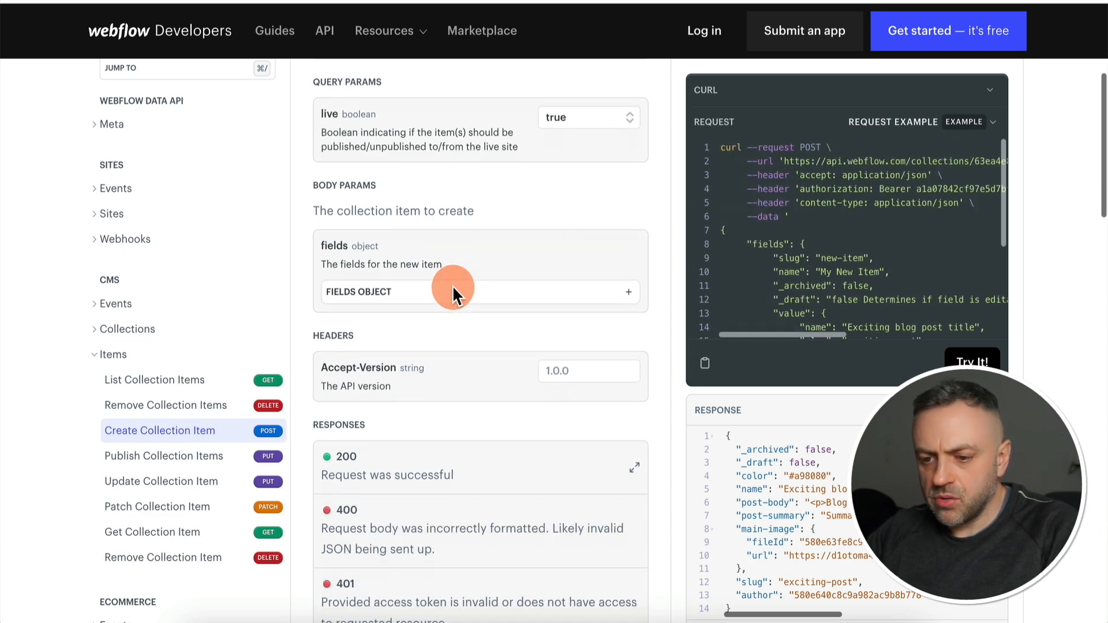
Expand the fields object of the body parameters and set the slug to "company-x" and the name to "Company X".
{"action": "left_click", "coordinate": [414, 283]}
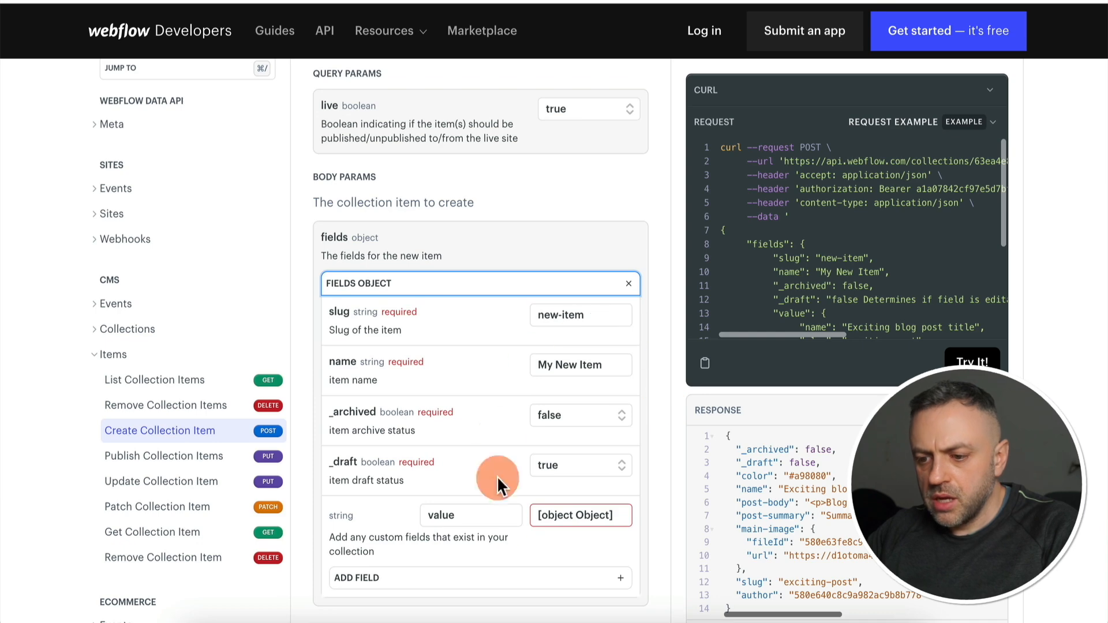
{"action": "scroll", "coordinate": [814, 254], "scroll_direction": "down", "scroll_amount": 1}
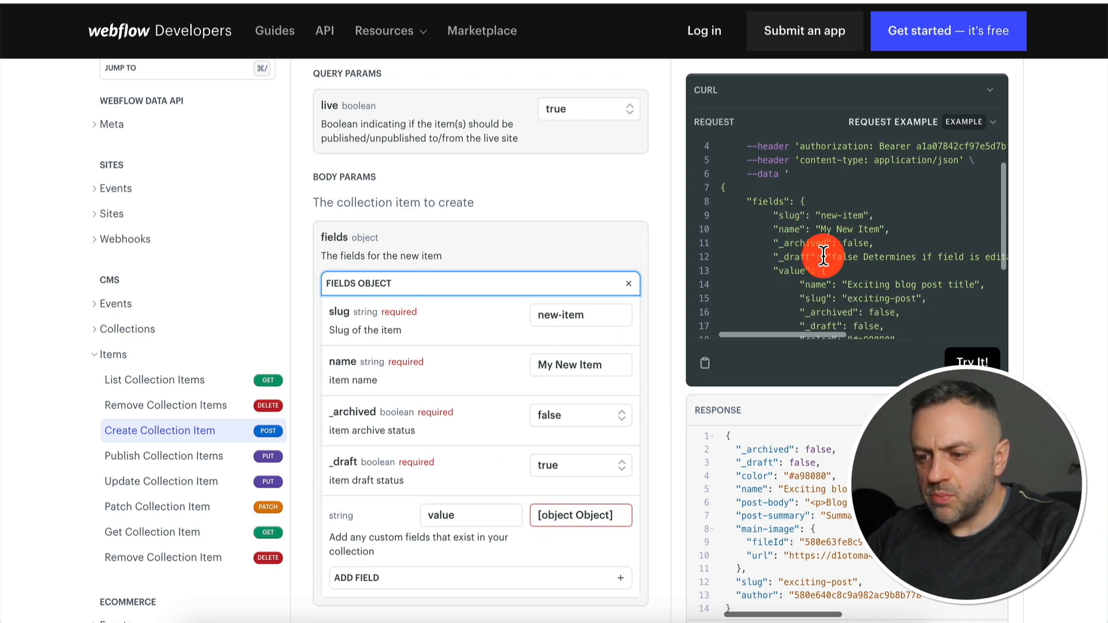
{"action": "left_click", "coordinate": [598, 315]}
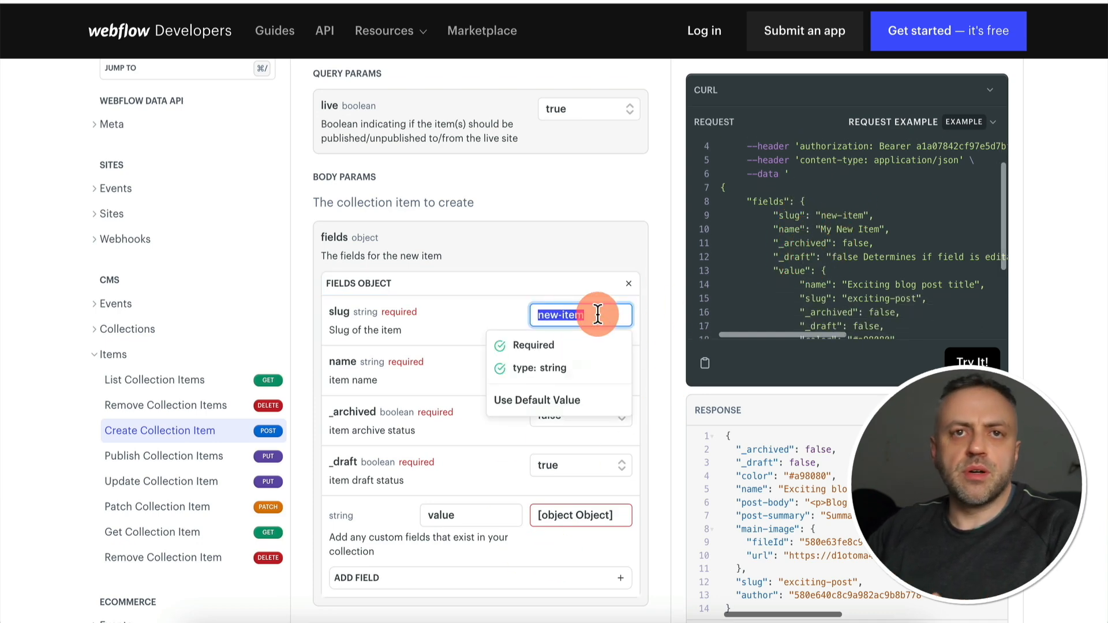
{"action": "type", "text": "company-x"}
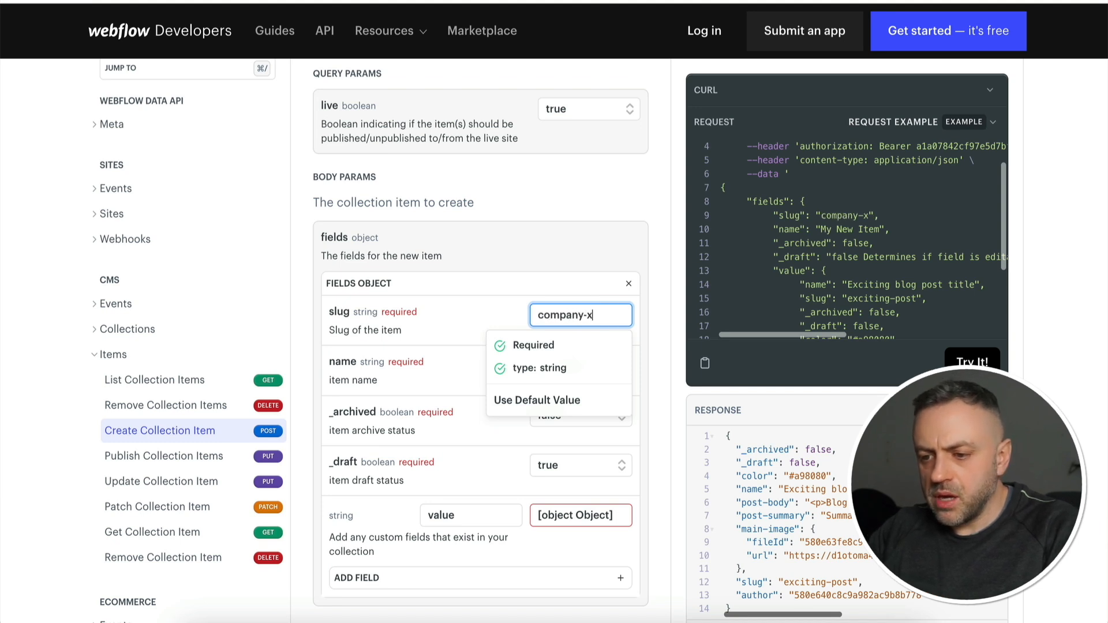
{"action": "left_click", "coordinate": [437, 362]}
{"action": "left_click", "coordinate": [486, 311]}
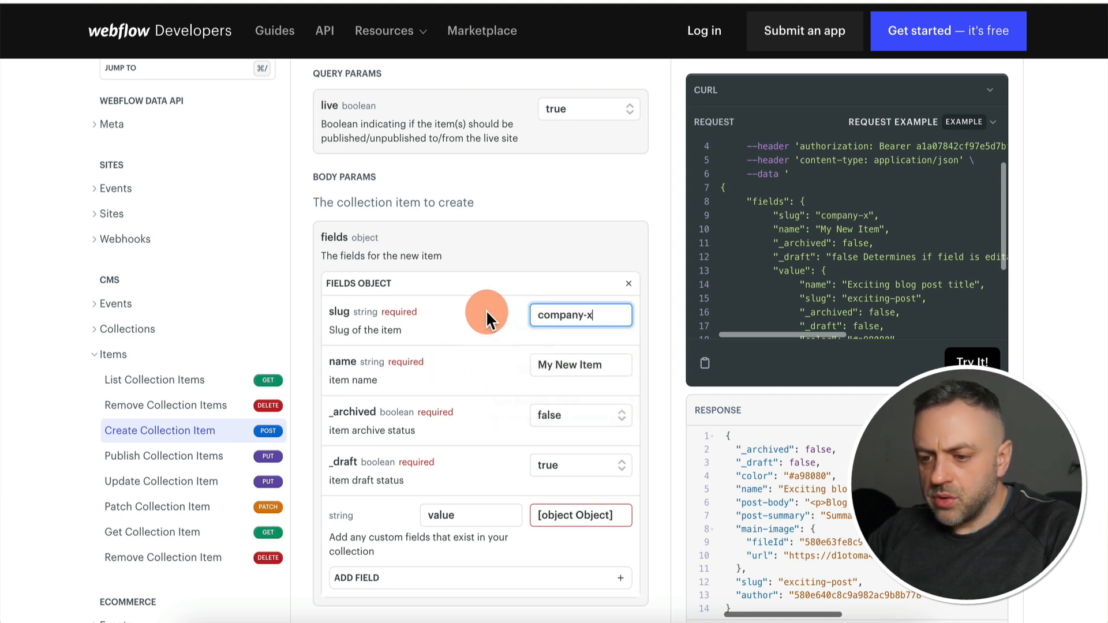
{"action": "left_click", "coordinate": [486, 312]}
{"action": "left_click", "coordinate": [568, 366]}
{"action": "type", "text": "Com"}
{"action": "type", "text": "pany X"}
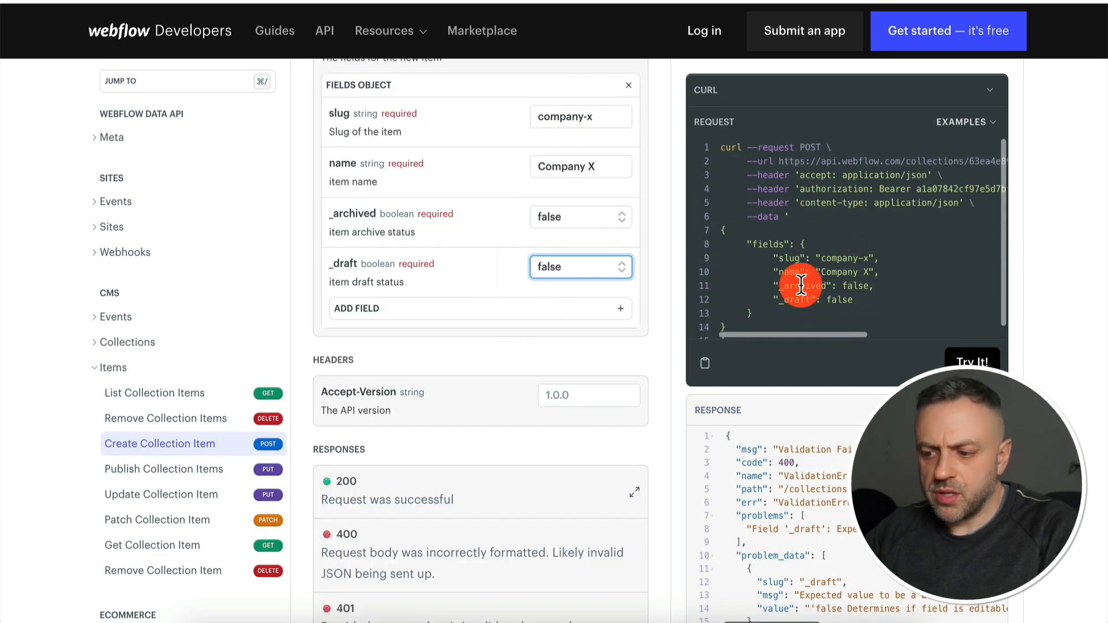
Run the Create Collection Item request for Company X with _archived and _draft set to false, and review the response.
{"action": "left_click", "coordinate": [977, 362]}
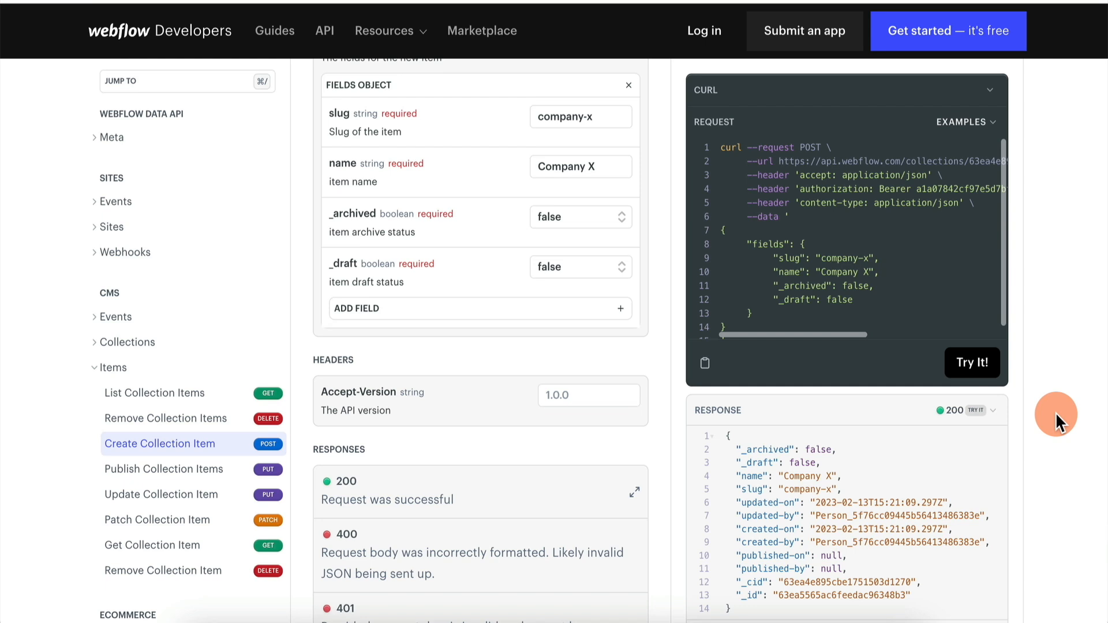
{"action": "scroll", "coordinate": [1057, 413], "scroll_direction": "down", "scroll_amount": 3}
{"action": "scroll", "coordinate": [1056, 414], "scroll_direction": "up", "scroll_amount": 2}
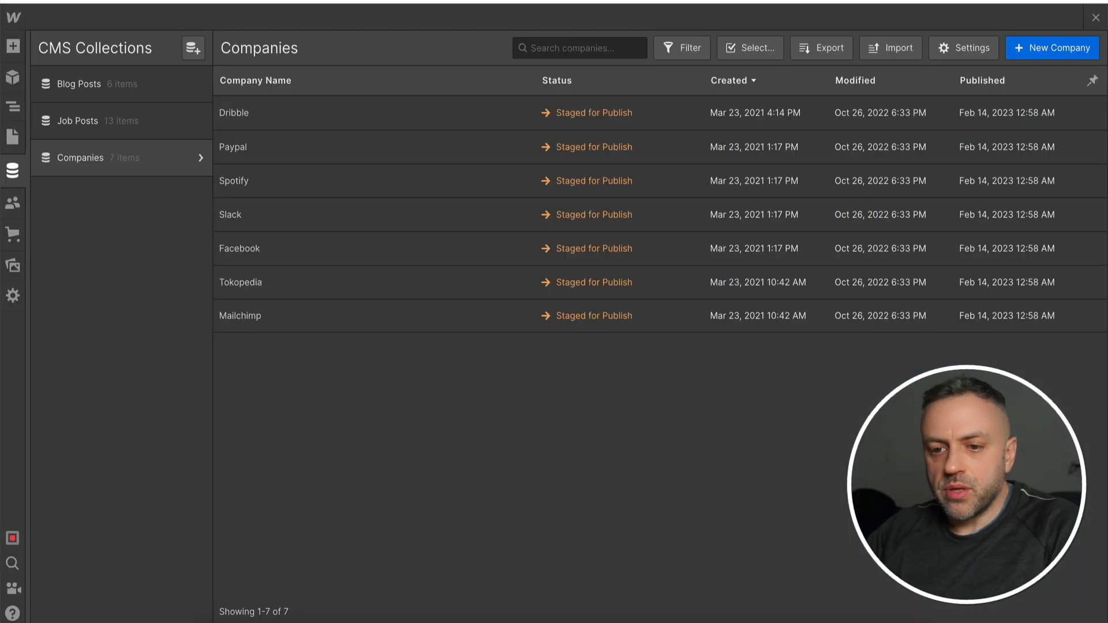
Reopen the Companies collection in the Webflow Designer and review the fields of the Company X item.
{"action": "left_click", "coordinate": [296, 173]}
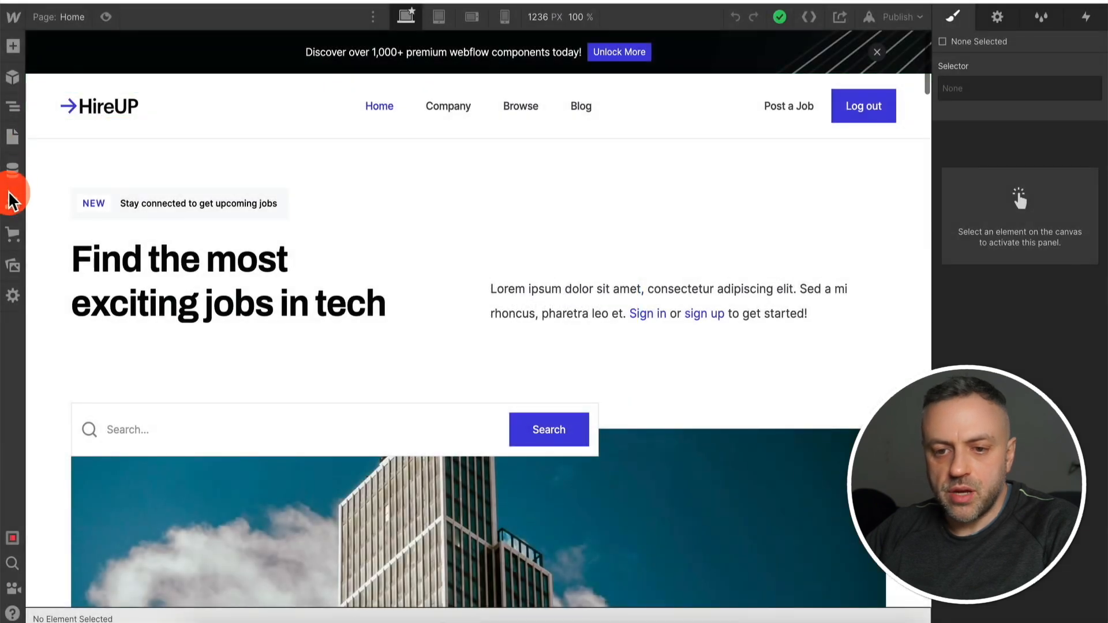
{"action": "left_click", "coordinate": [12, 171]}
{"action": "left_click", "coordinate": [94, 160]}
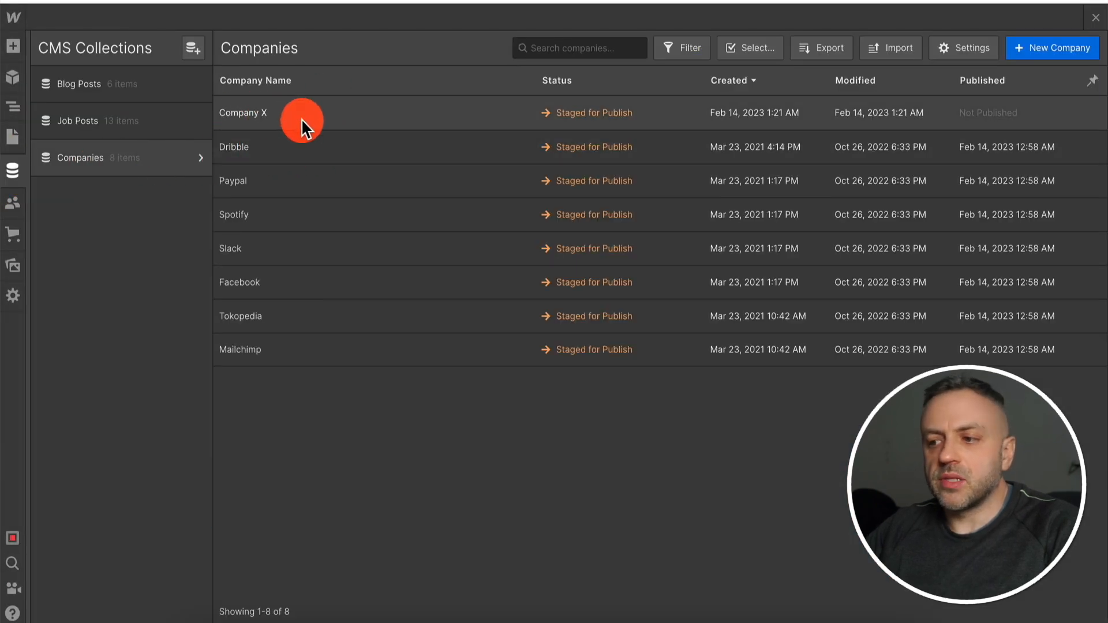
{"action": "left_click", "coordinate": [421, 113]}
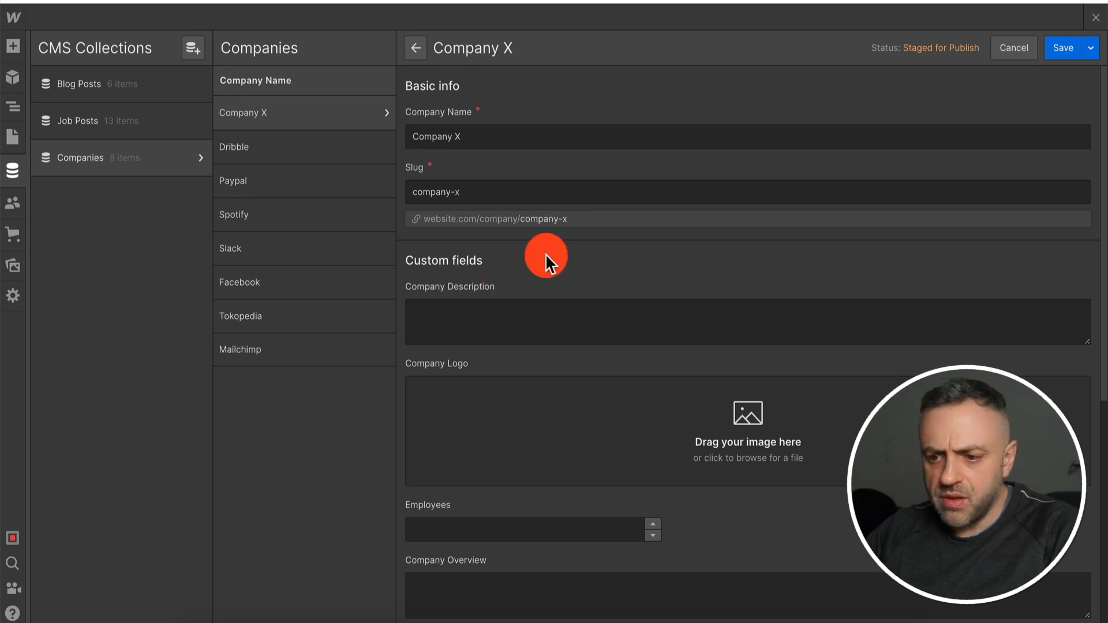
{"action": "scroll", "coordinate": [500, 337], "scroll_direction": "down", "scroll_amount": 2}
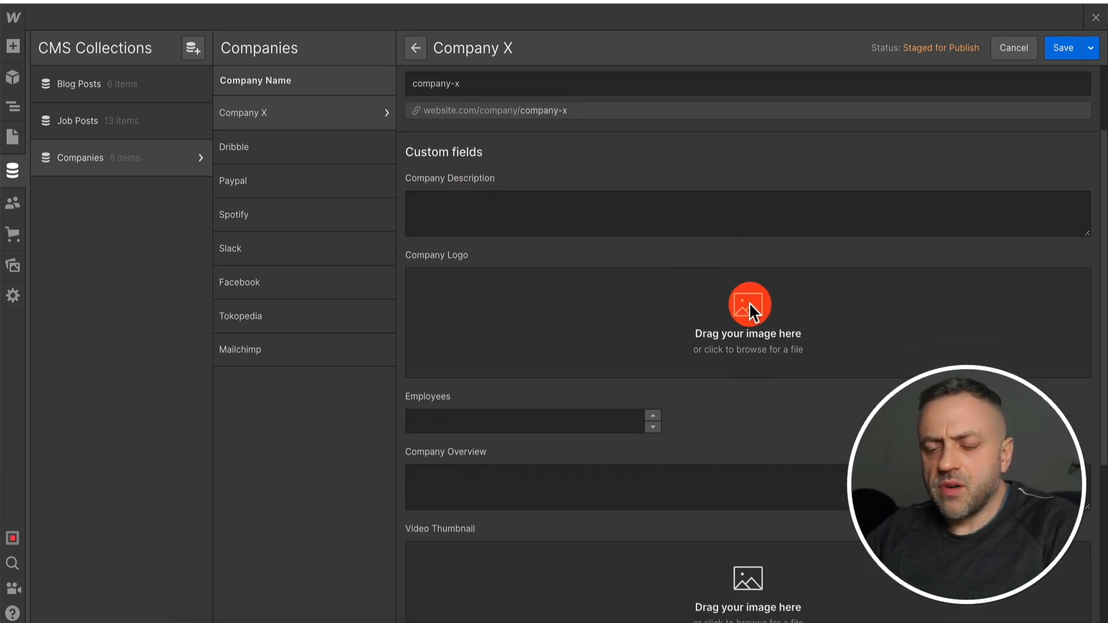
{"action": "scroll", "coordinate": [750, 305], "scroll_direction": "down", "scroll_amount": 3}
{"action": "scroll", "coordinate": [501, 280], "scroll_direction": "down", "scroll_amount": 2}
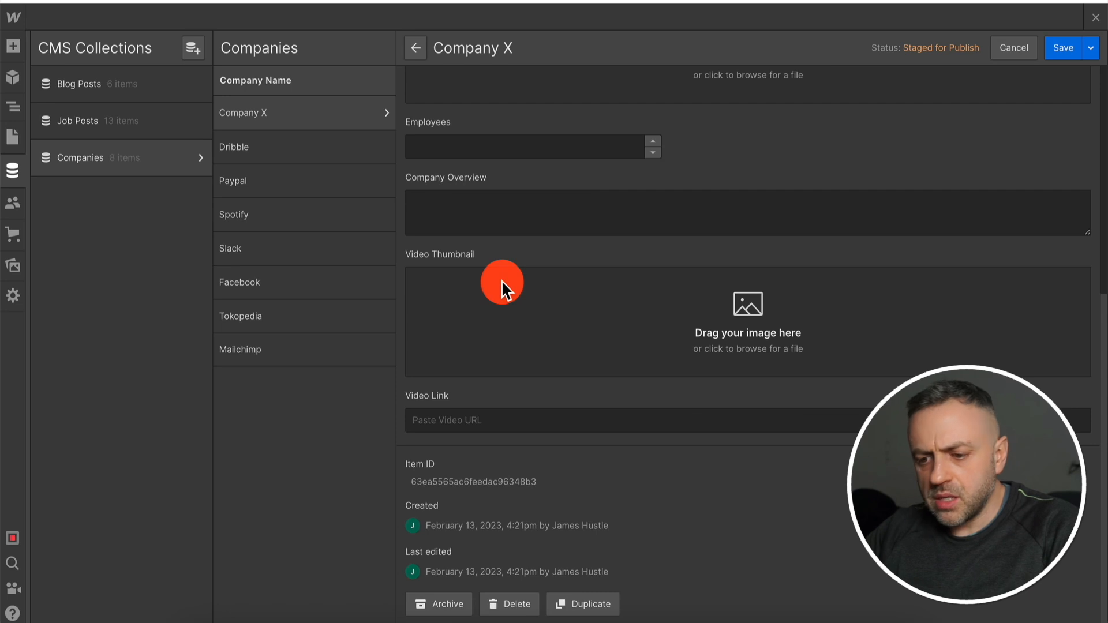
{"action": "scroll", "coordinate": [501, 281], "scroll_direction": "up", "scroll_amount": 7}
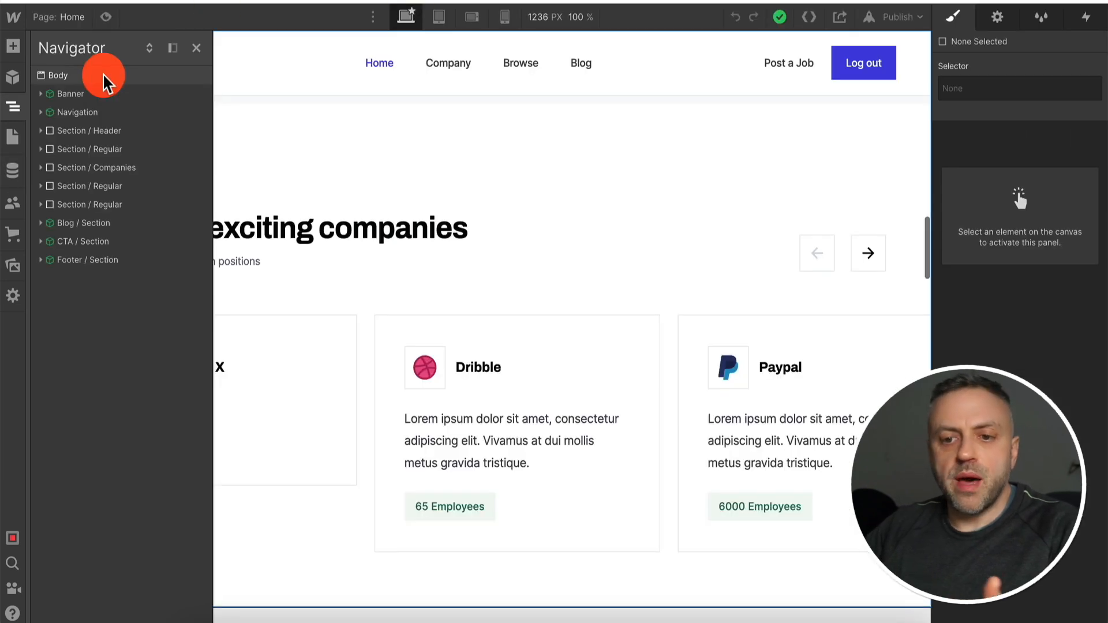
Publish the site to its webflow.io domain and view the companies section on the live home page.
{"action": "left_click", "coordinate": [341, 158]}
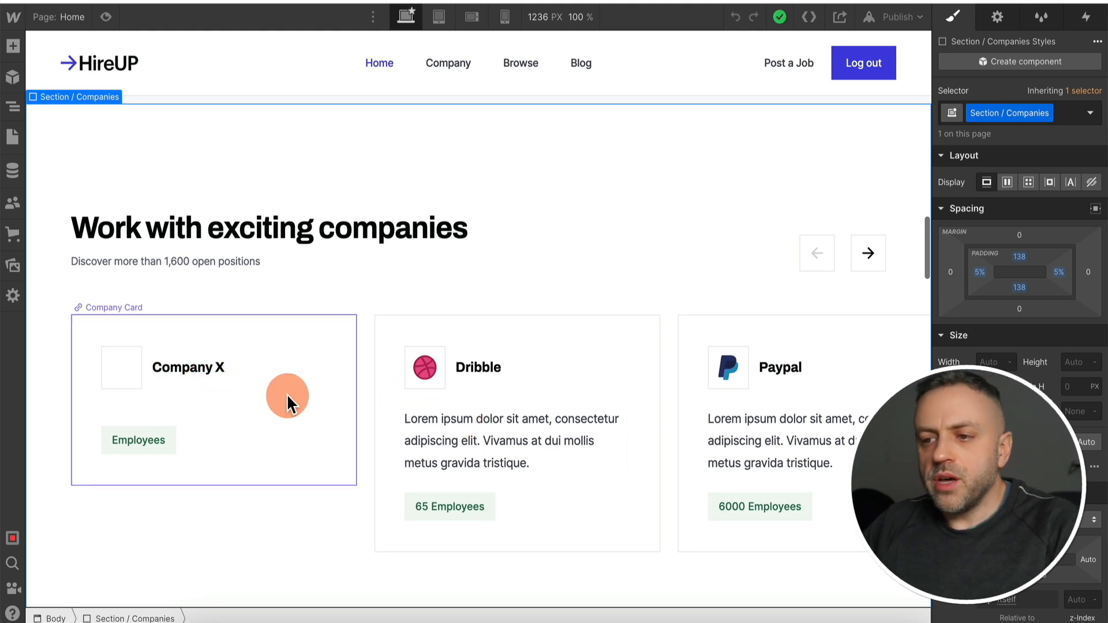
{"action": "left_click", "coordinate": [915, 12]}
{"action": "left_click", "coordinate": [882, 209]}
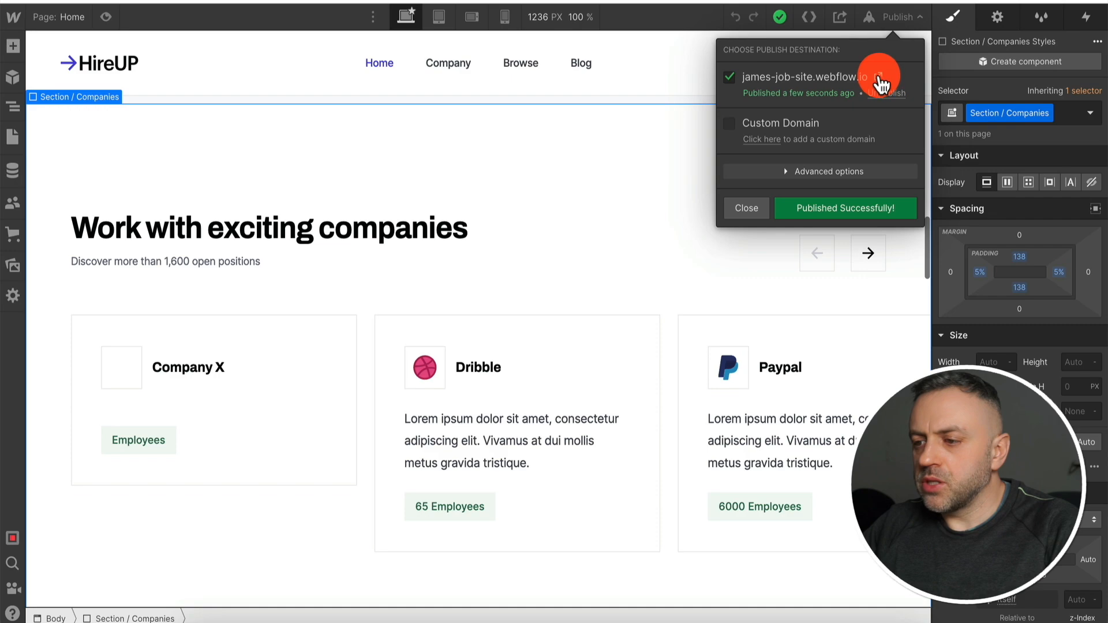
{"action": "left_click", "coordinate": [878, 77]}
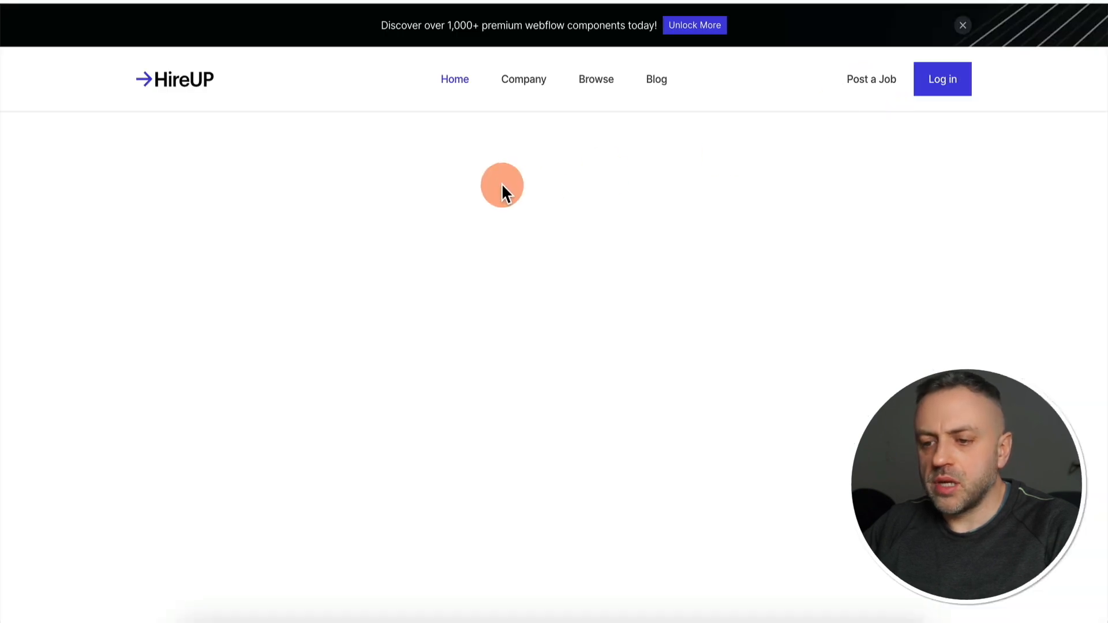
{"action": "scroll", "coordinate": [166, 317], "scroll_direction": "down", "scroll_amount": 20}
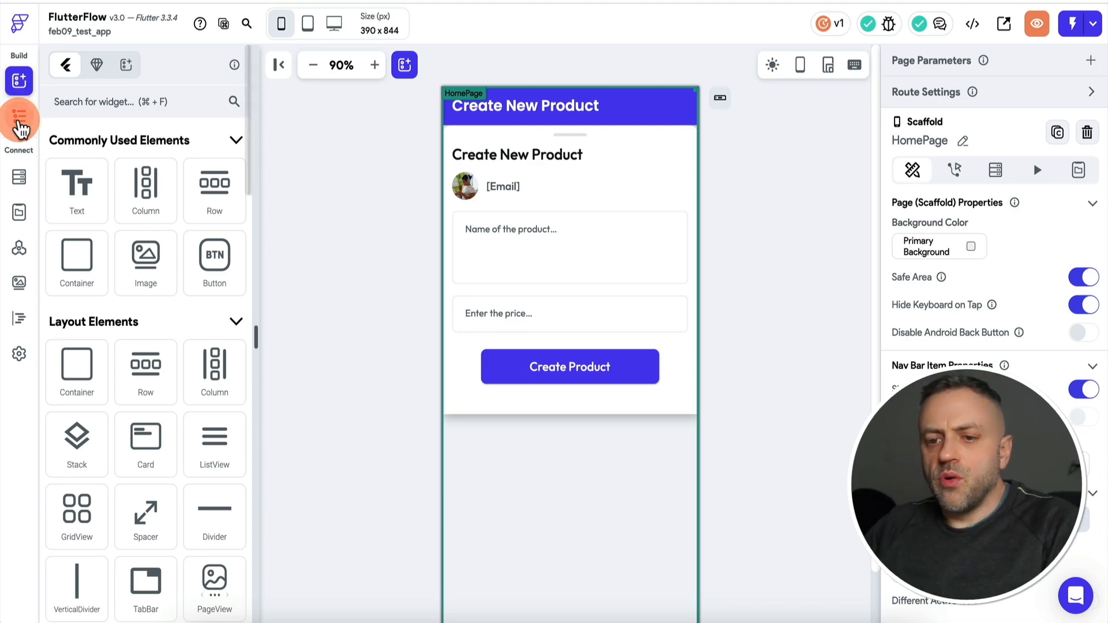
Switch to FlutterFlow and change both the HomePage app bar title and the form heading to "Create New Company".
{"action": "left_click", "coordinate": [20, 118]}
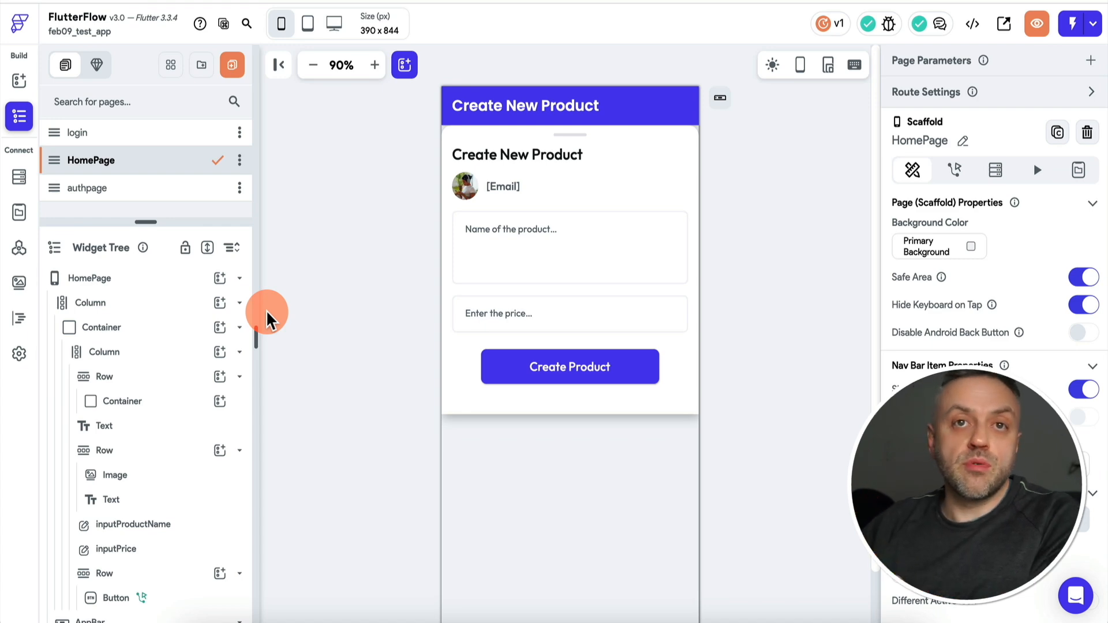
{"action": "left_click", "coordinate": [527, 106]}
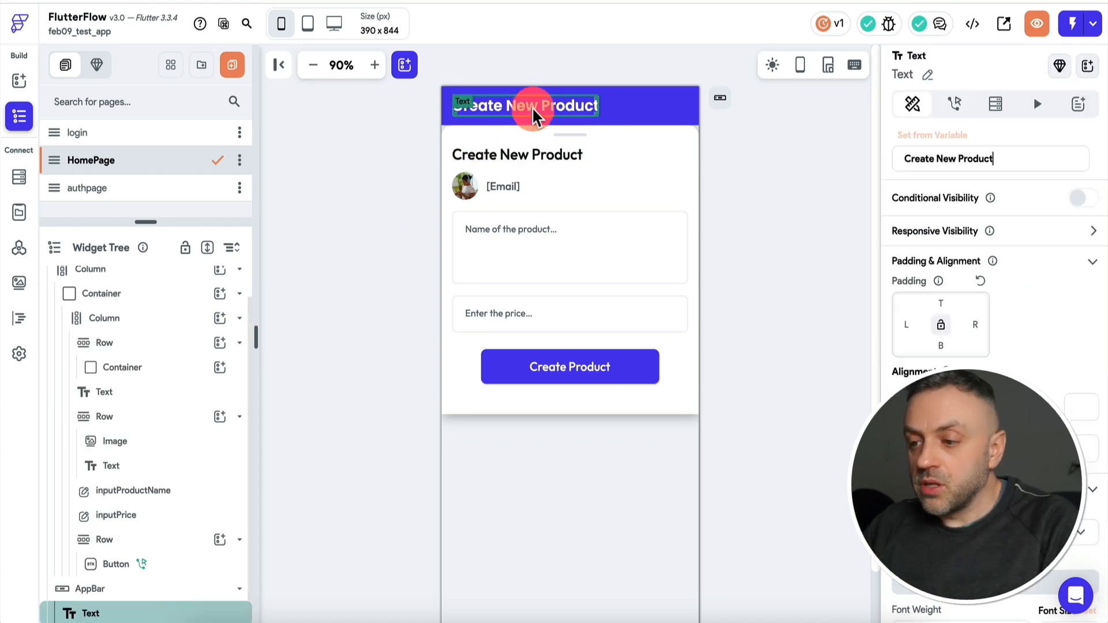
{"action": "left_click", "coordinate": [956, 158]}
{"action": "double_click", "coordinate": [973, 158]}
{"action": "type", "text": "Company"}
{"action": "left_click", "coordinate": [522, 156]}
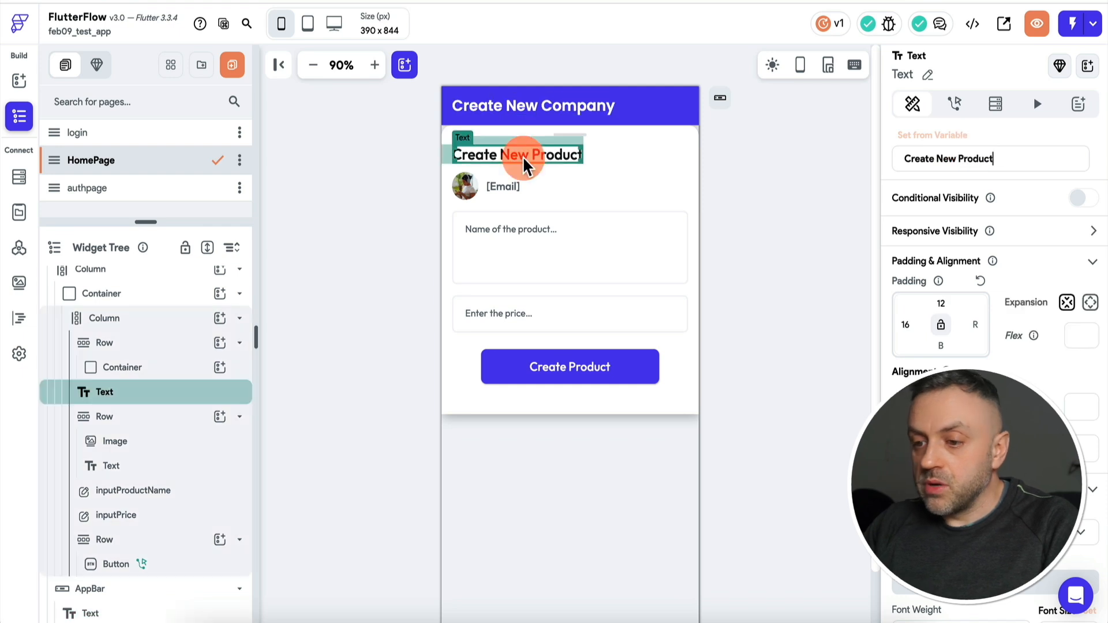
{"action": "left_click", "coordinate": [991, 158]}
{"action": "double_click", "coordinate": [982, 158]}
{"action": "type", "text": "Company"}
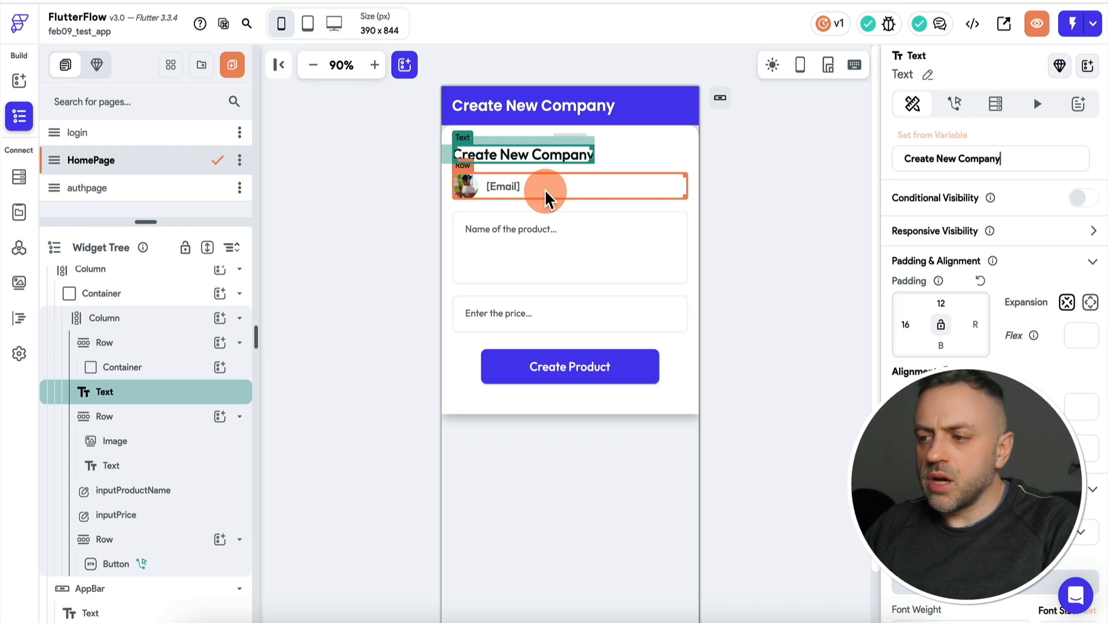
Delete the inputPrice field from the form and set the inputProductName hint text to "Company Name...".
{"action": "left_click", "coordinate": [525, 312]}
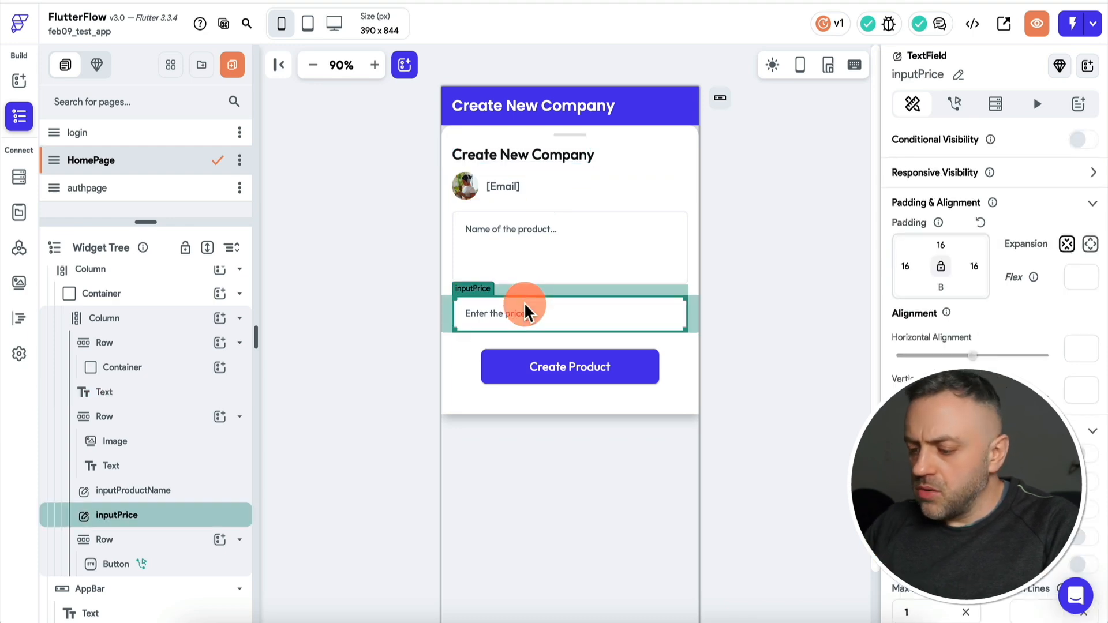
{"action": "key", "text": "Delete"}
{"action": "left_click", "coordinate": [542, 241]}
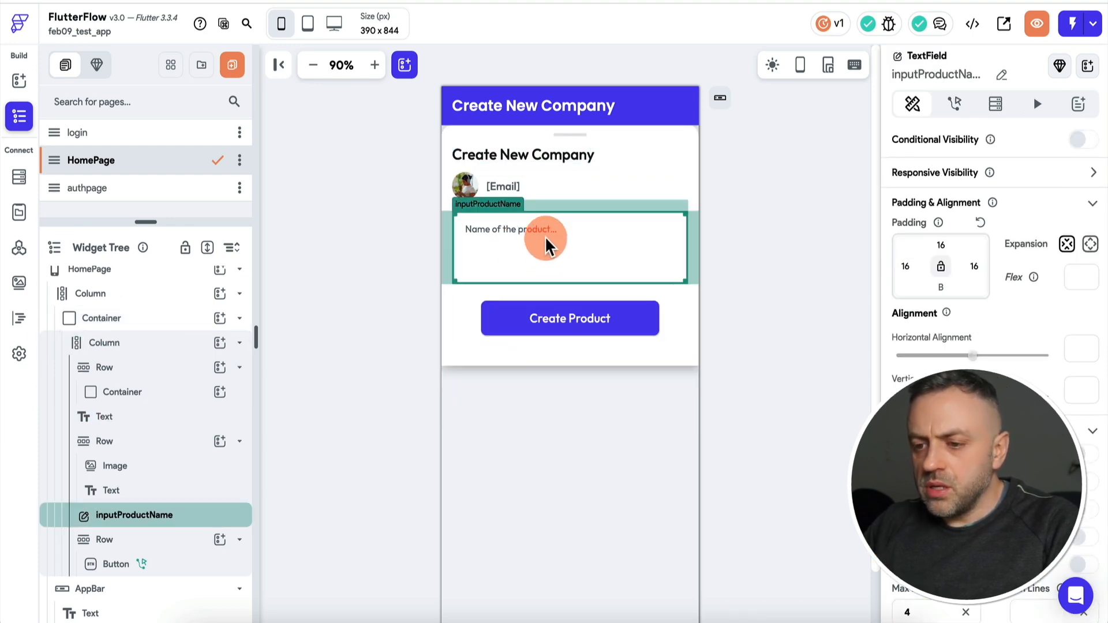
{"action": "scroll", "coordinate": [980, 344], "scroll_direction": "down", "scroll_amount": 10}
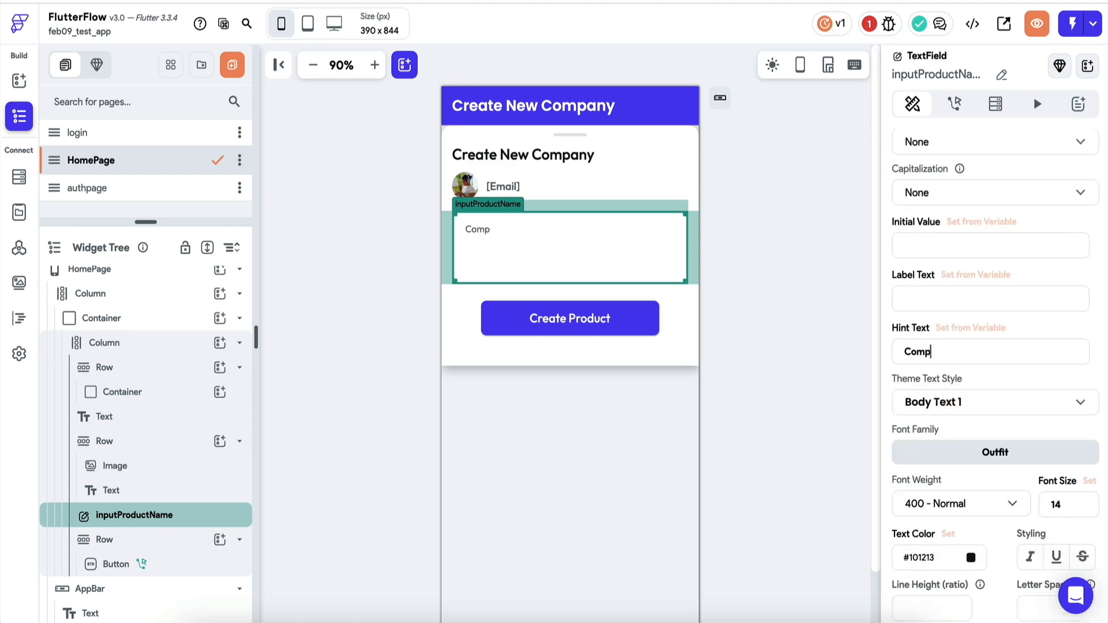
{"action": "type", "text": "Company Name..."}
Change the form button's text to "Create Company".
{"action": "left_click", "coordinate": [613, 324]}
{"action": "scroll", "coordinate": [953, 289], "scroll_direction": "down", "scroll_amount": 2}
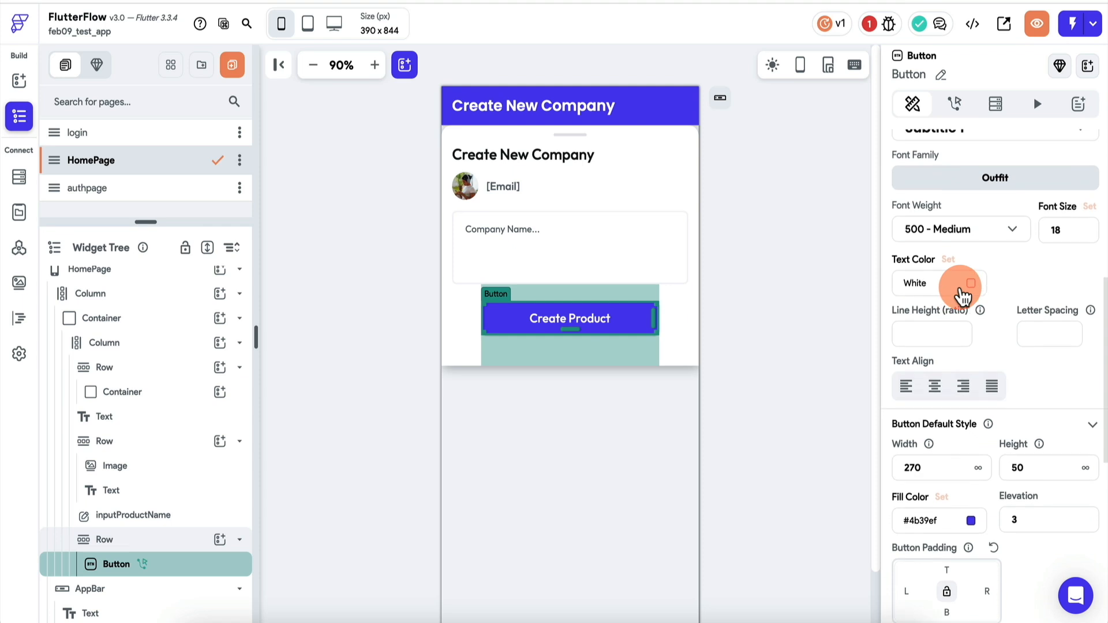
{"action": "scroll", "coordinate": [959, 242], "scroll_direction": "up", "scroll_amount": 4}
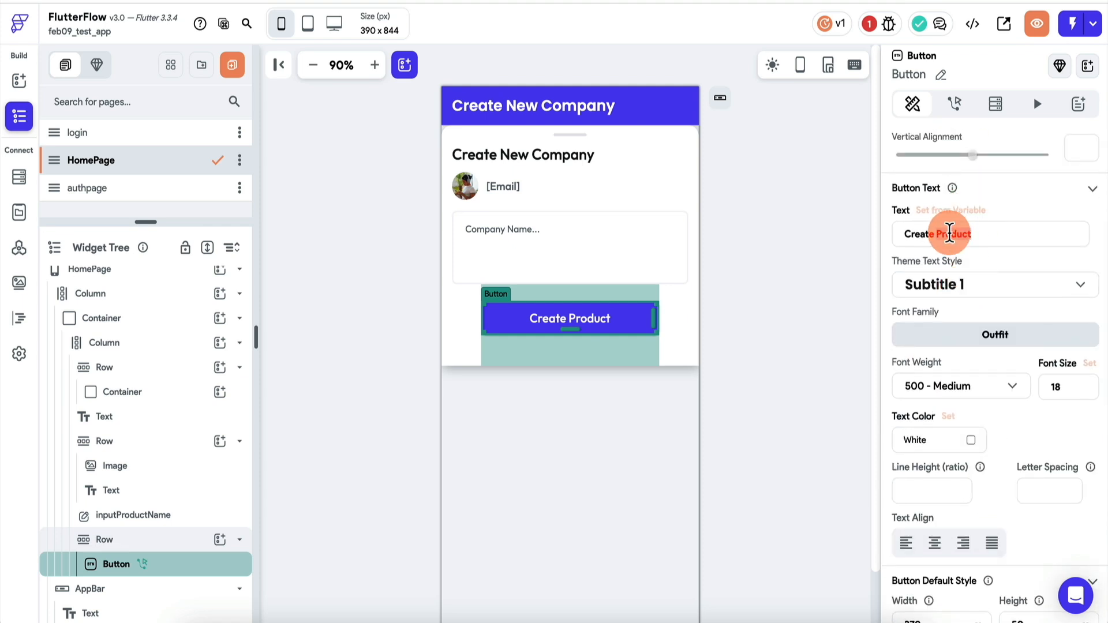
{"action": "type", "text": "mpany"}
{"action": "left_click", "coordinate": [225, 272]}
Open the Create Company button's on-tap backend call and edit its WFCreateProduct API call.
{"action": "left_click", "coordinate": [558, 333]}
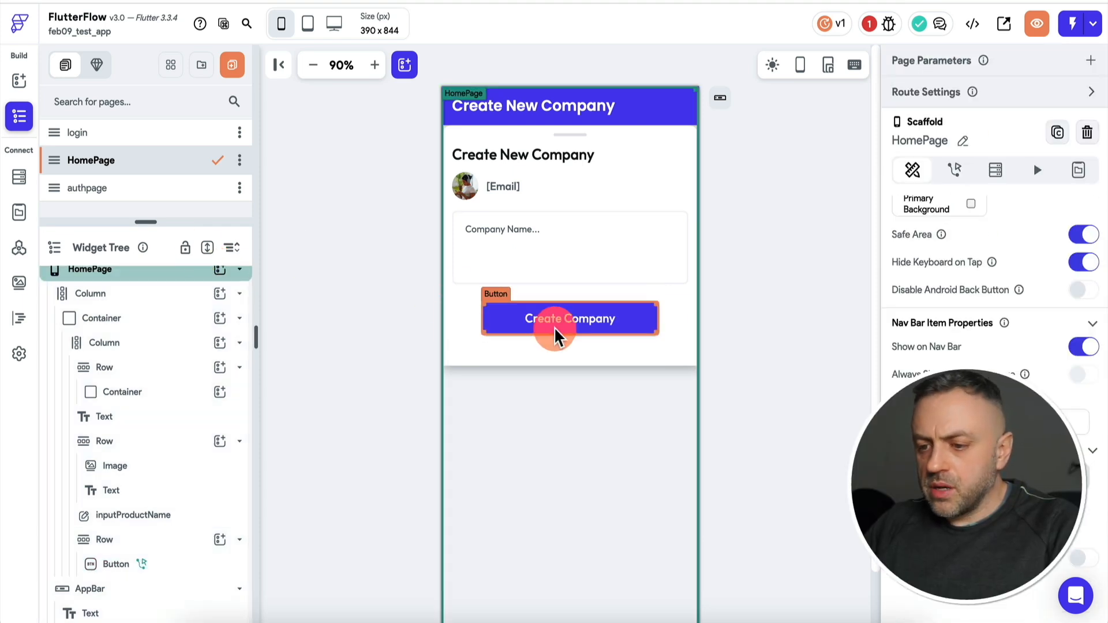
{"action": "scroll", "coordinate": [972, 168], "scroll_direction": "up", "scroll_amount": 2}
{"action": "left_click", "coordinate": [955, 107]}
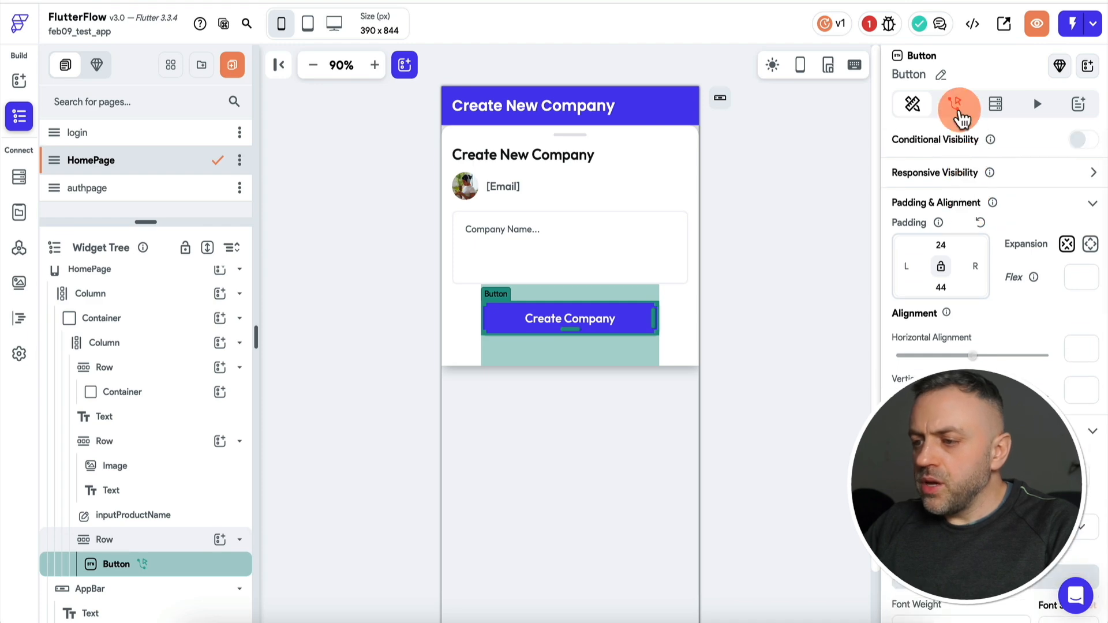
{"action": "left_click", "coordinate": [1072, 148]}
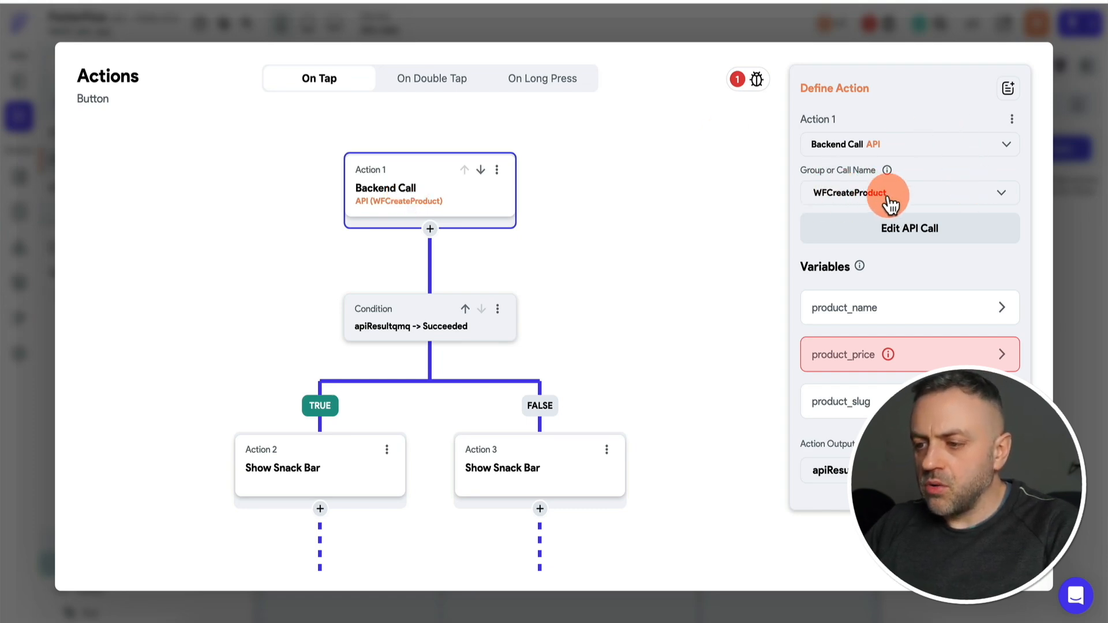
{"action": "left_click", "coordinate": [910, 228]}
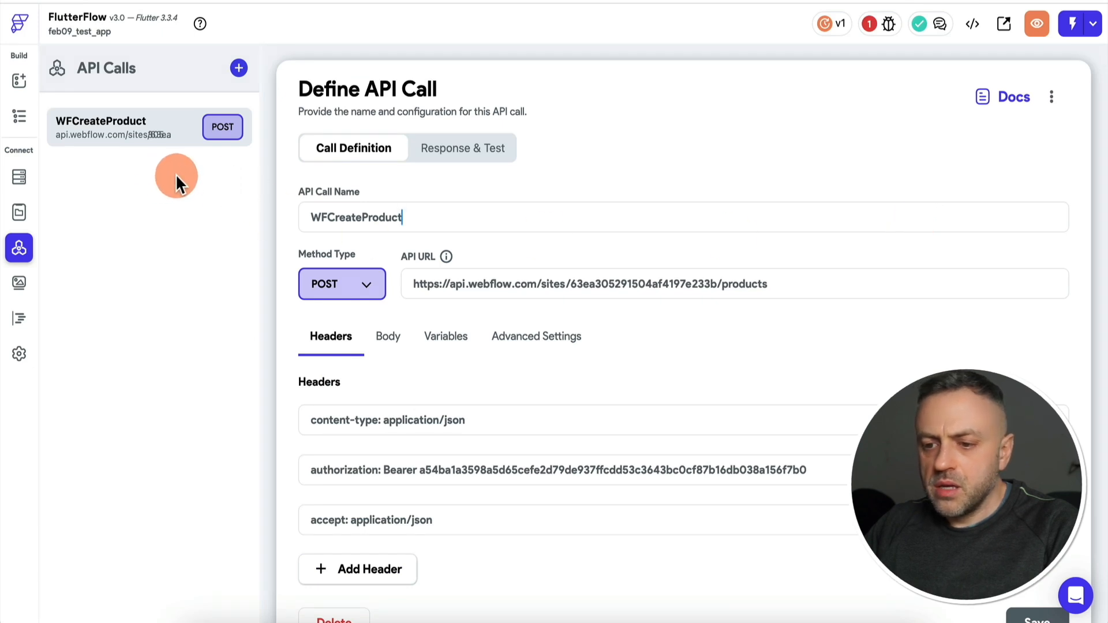
Change the API call name to WFCreateCompany.
{"action": "left_click", "coordinate": [373, 225]}
{"action": "left_click_drag", "start_coordinate": [363, 219], "coordinate": [455, 223]}
{"action": "type", "text": "Company"}
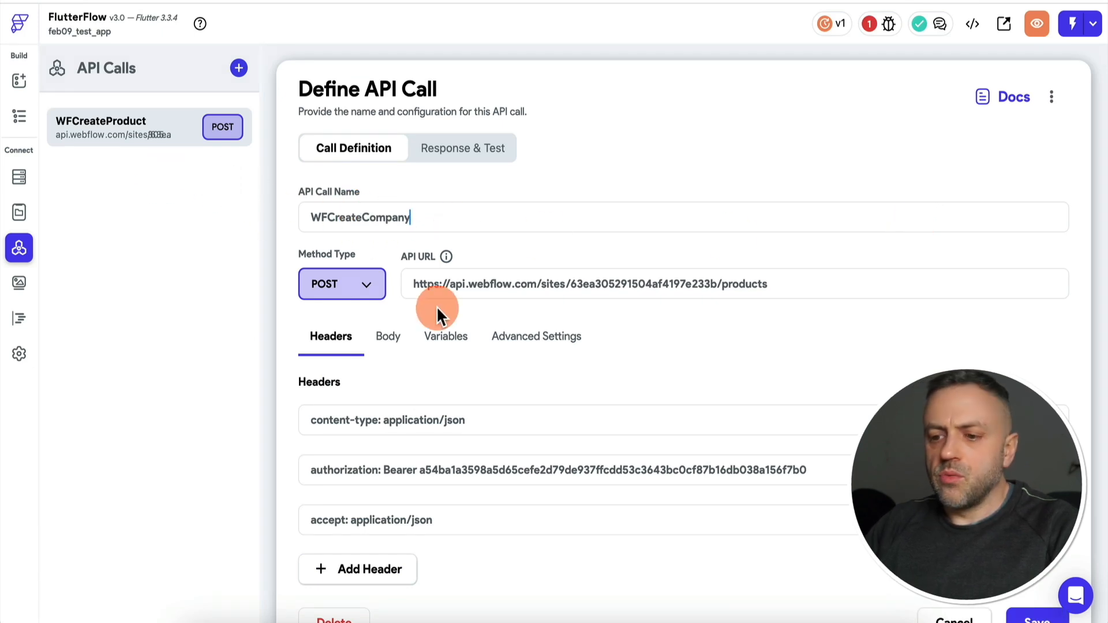
{"action": "left_click", "coordinate": [503, 284]}
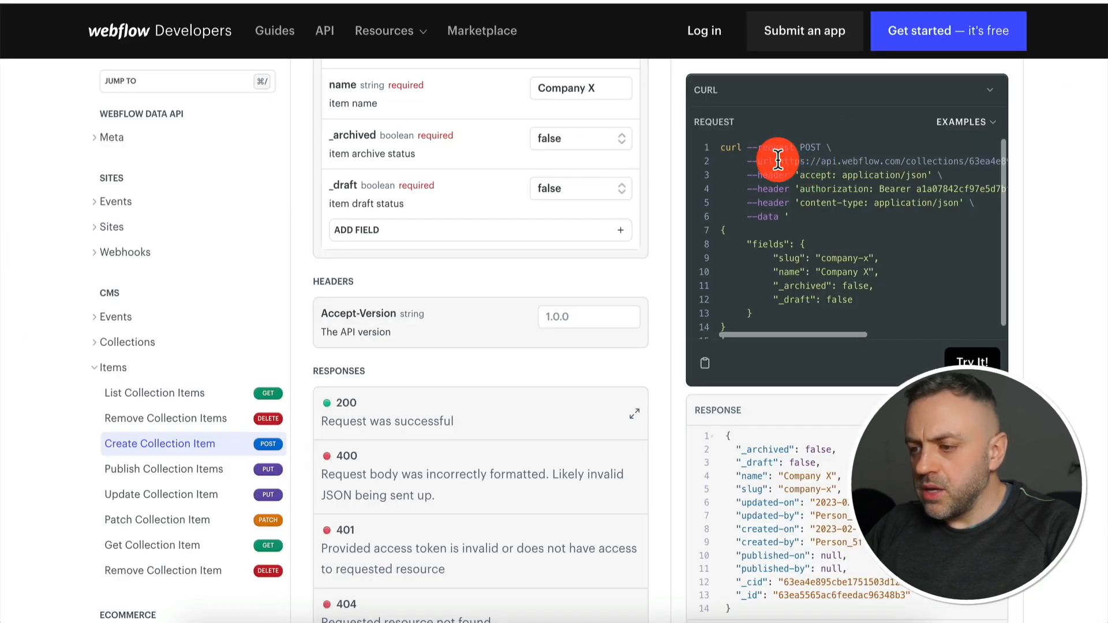
{"action": "left_click_drag", "start_coordinate": [778, 161], "coordinate": [704, 168]}
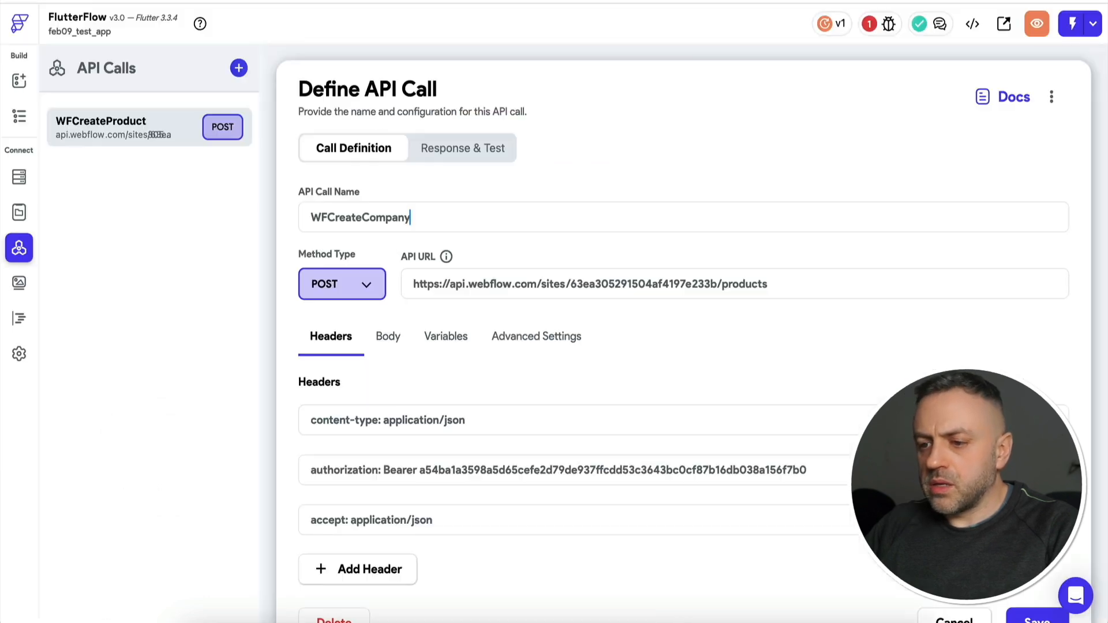
{"action": "key", "text": "super+a"}
{"action": "type", "text": "https://api.webflow.com/collections/63ea4e895cbe1751503d1270/items"}
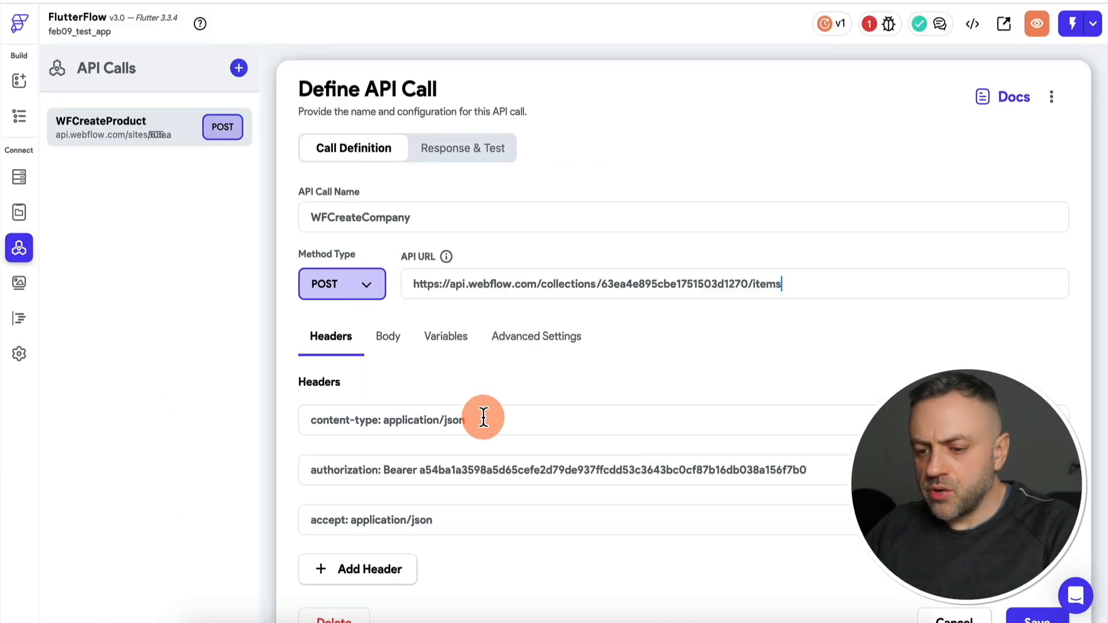
Copy the bearer token from the docs' cURL example and replace the token in the API call's authorization header.
{"action": "scroll", "coordinate": [484, 416], "scroll_direction": "down", "scroll_amount": 1}
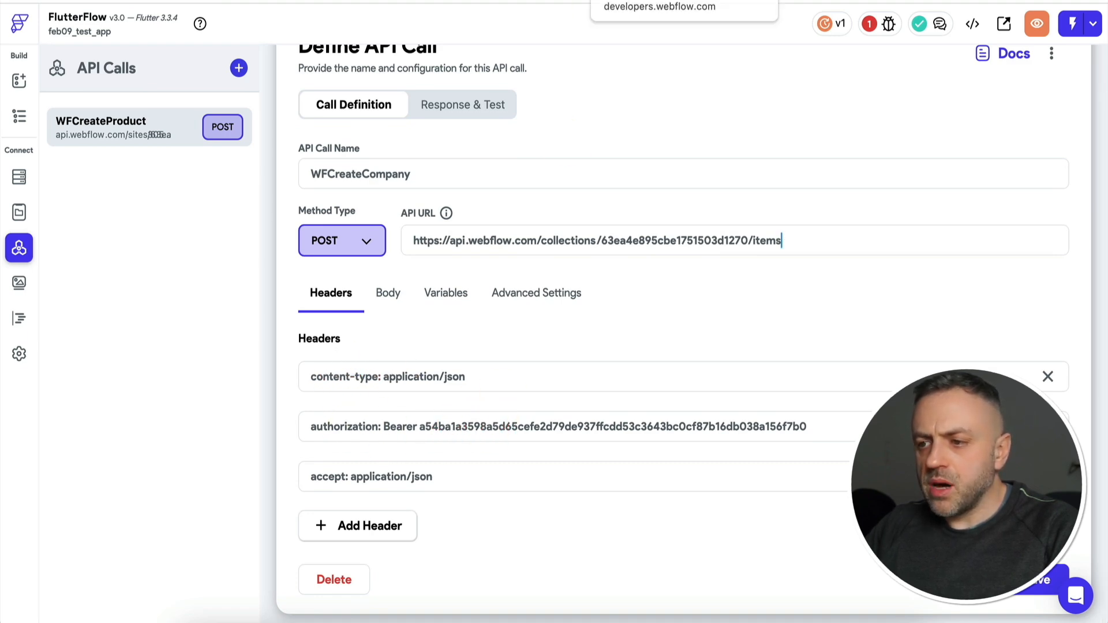
{"action": "left_click", "coordinate": [640, 1]}
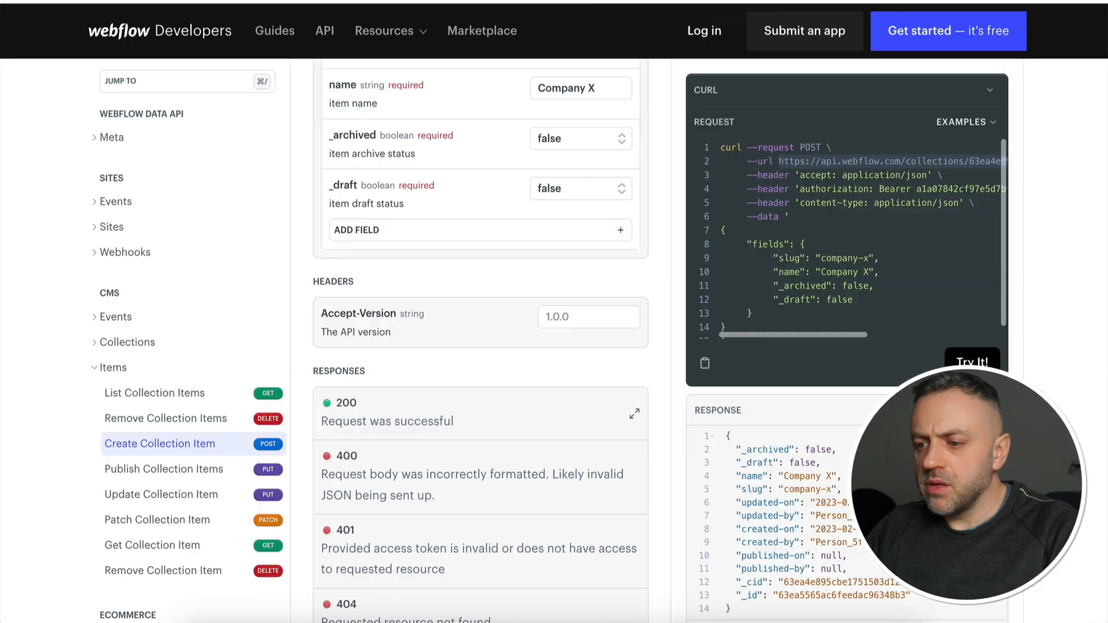
{"action": "scroll", "coordinate": [918, 164], "scroll_direction": "down", "scroll_amount": 1}
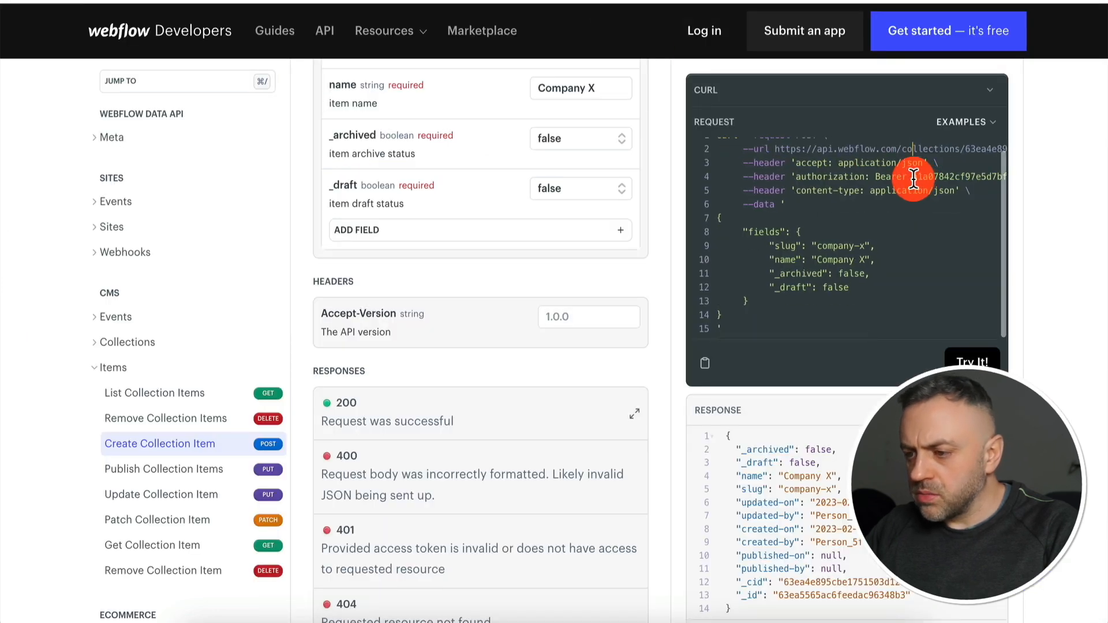
{"action": "left_click_drag", "start_coordinate": [907, 176], "coordinate": [992, 176]}
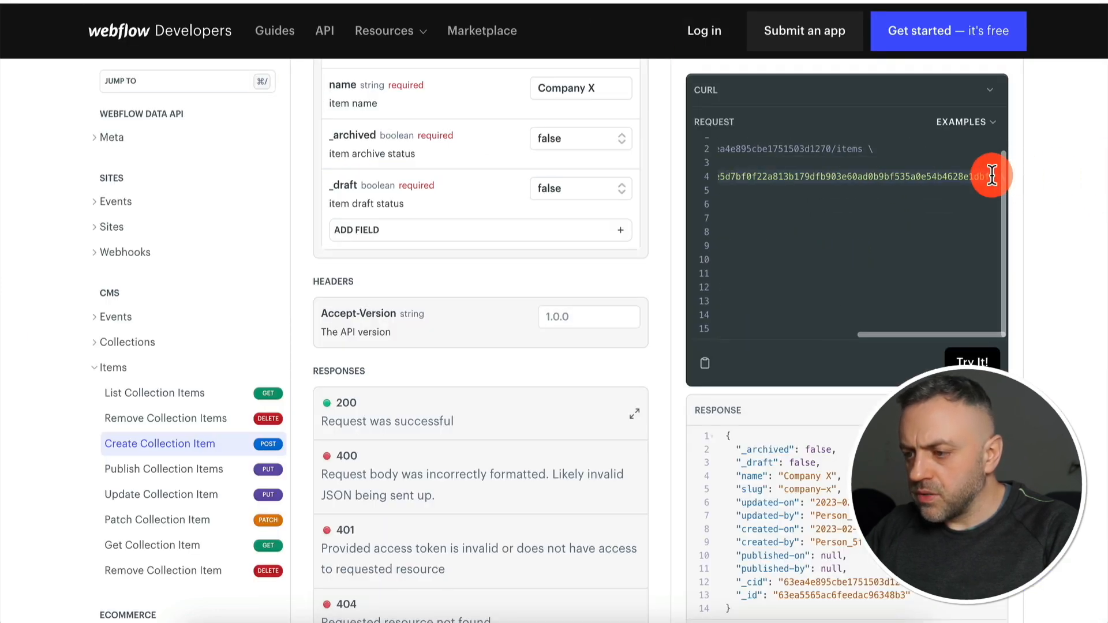
{"action": "key", "text": "ctrl+shift+Tab"}
{"action": "key", "text": "ctrl+shift+Tab"}
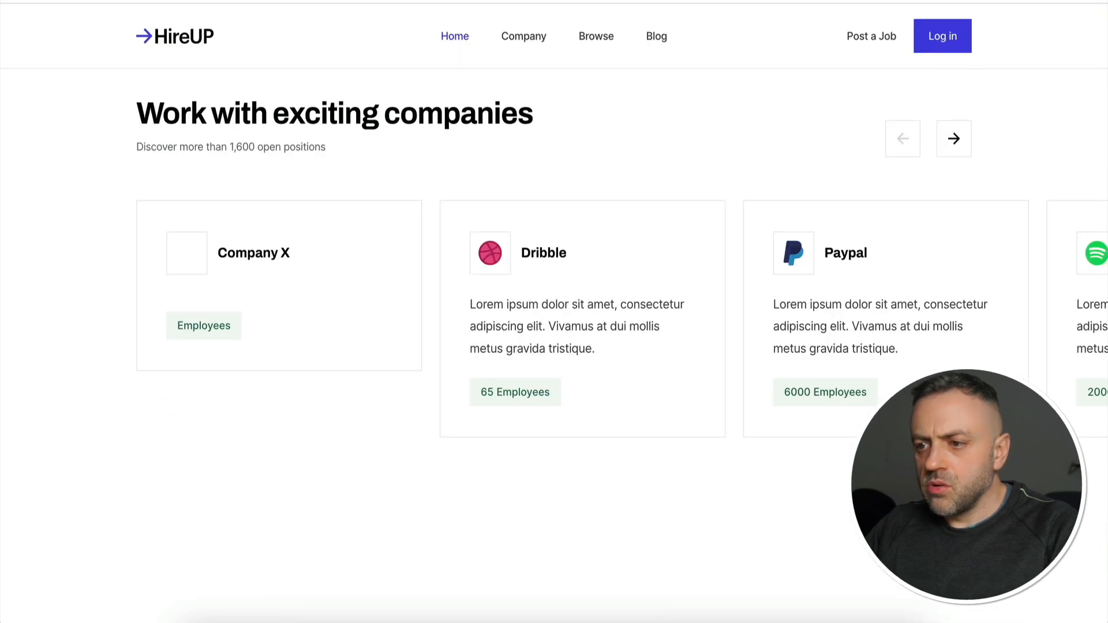
{"action": "double_click", "coordinate": [515, 426]}
{"action": "key", "text": "super+v"}
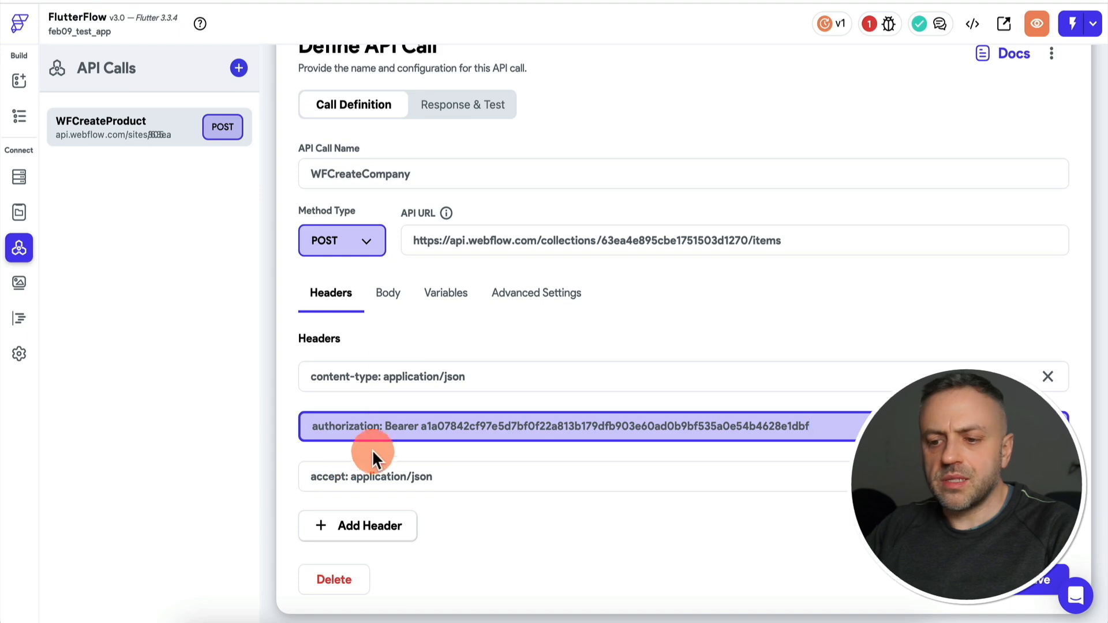
Check the content-type and accept headers and the JSON body in the Webflow docs' cURL example, and return to the FlutterFlow API call.
{"action": "key", "text": "ctrl+Tab"}
{"action": "key", "text": "ctrl+Tab"}
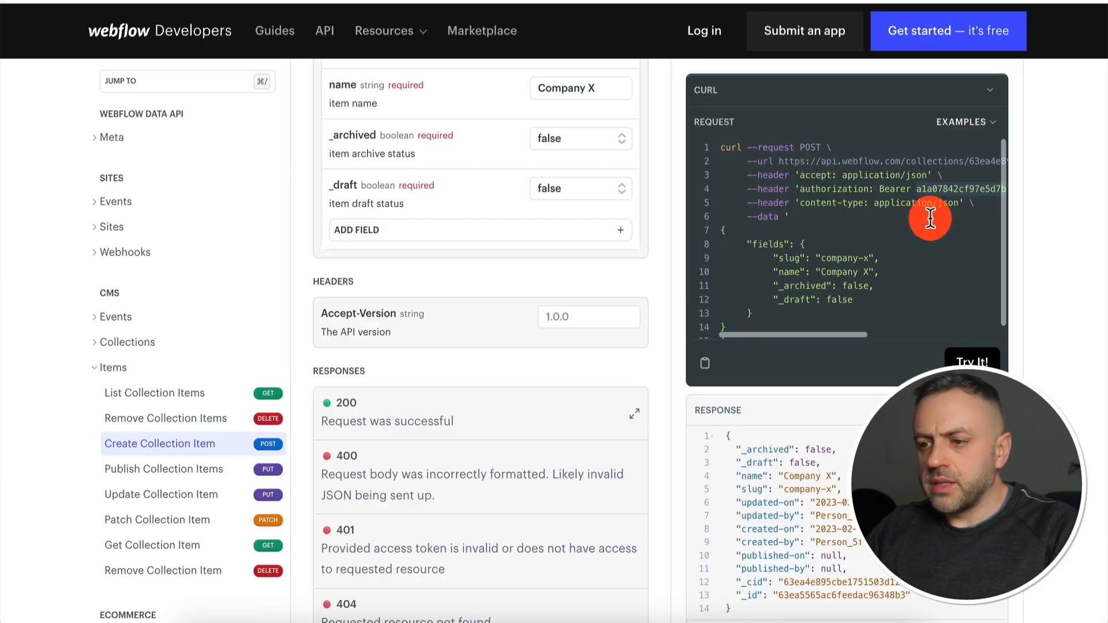
{"action": "key", "text": "ctrl+shift+Tab"}
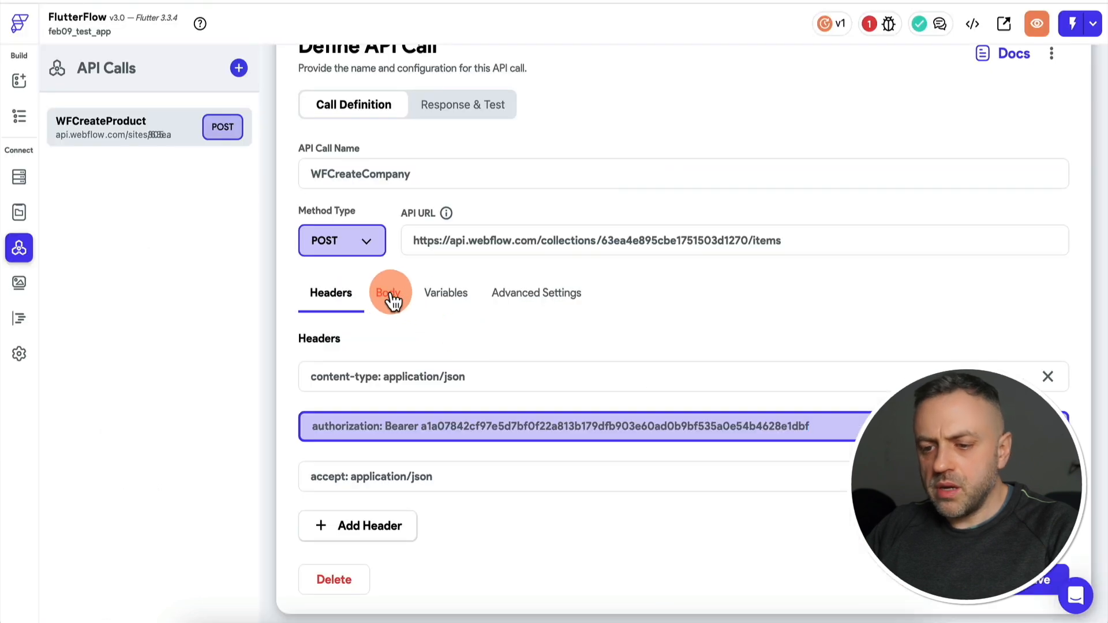
Replace the API call's JSON body with the fields JSON copied from the Webflow docs' cURL example, and save the call.
{"action": "left_click", "coordinate": [391, 293]}
{"action": "left_click", "coordinate": [483, 517]}
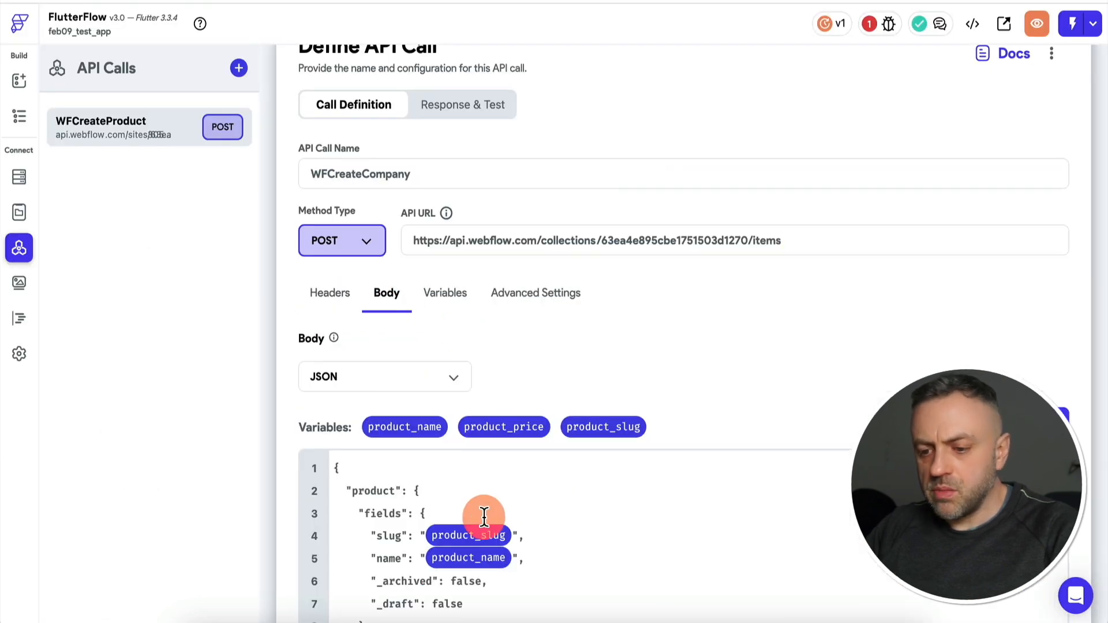
{"action": "key", "text": "super+a"}
{"action": "key", "text": "BackSpace"}
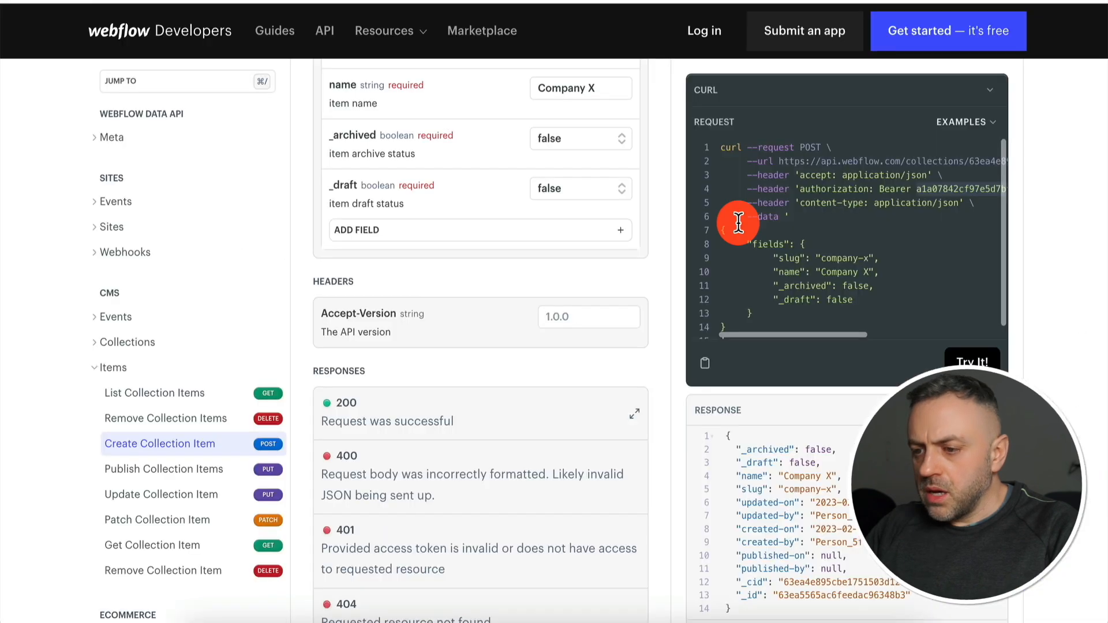
{"action": "scroll", "coordinate": [739, 222], "scroll_direction": "down", "scroll_amount": 1}
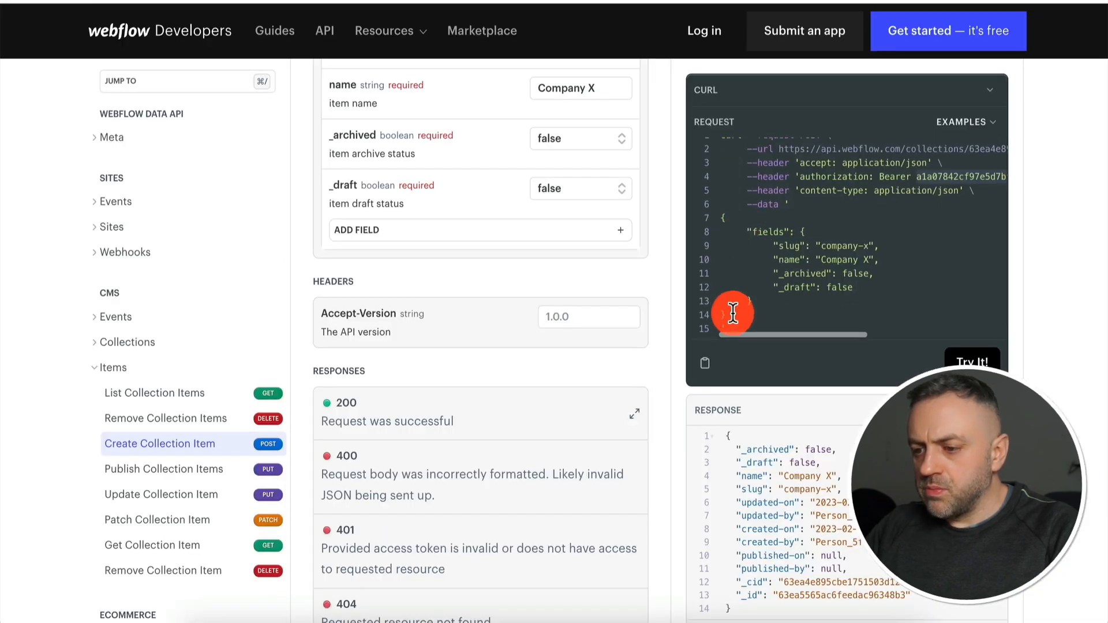
{"action": "left_click_drag", "start_coordinate": [732, 314], "coordinate": [720, 221]}
{"action": "key", "text": "ctrl+c"}
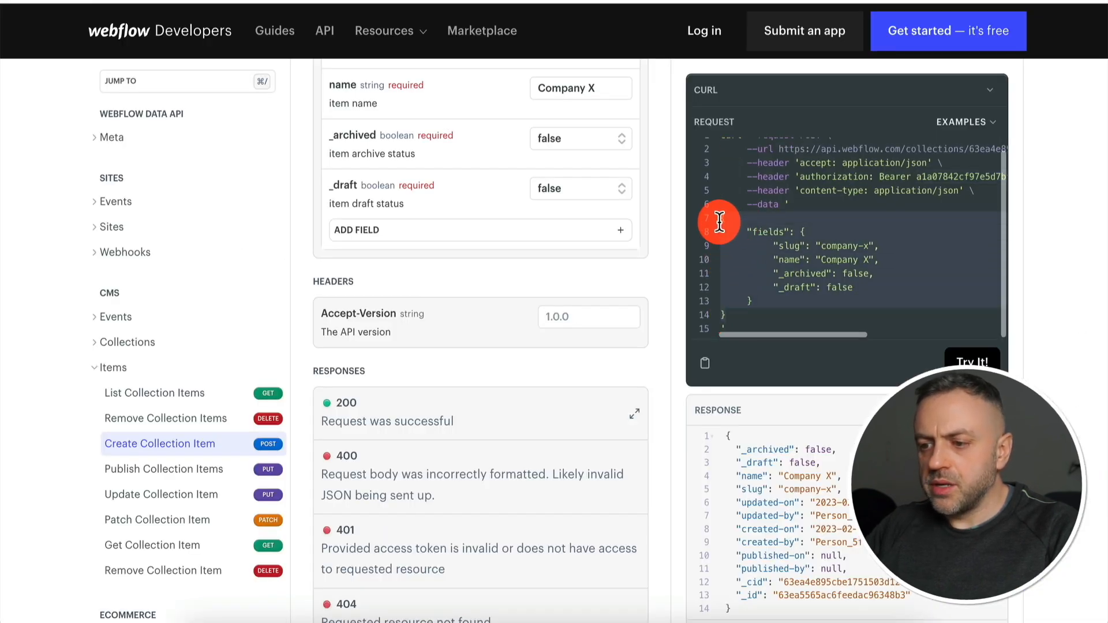
{"action": "left_click", "coordinate": [717, 1]}
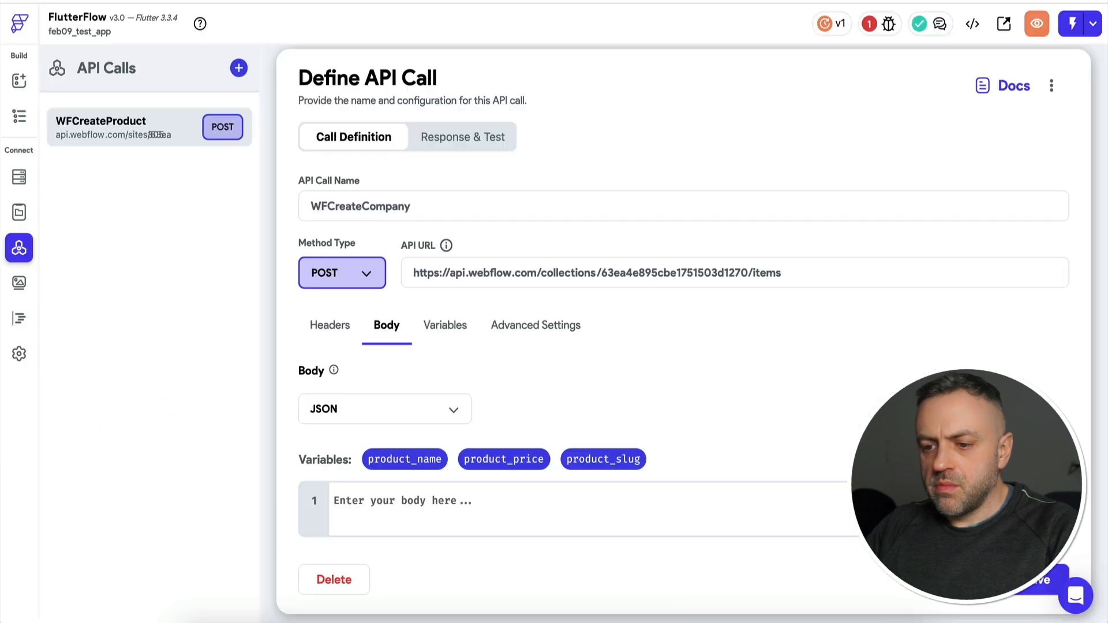
{"action": "left_click", "coordinate": [467, 515]}
{"action": "key", "text": "ctrl+v"}
{"action": "scroll", "coordinate": [532, 452], "scroll_direction": "down", "scroll_amount": 3}
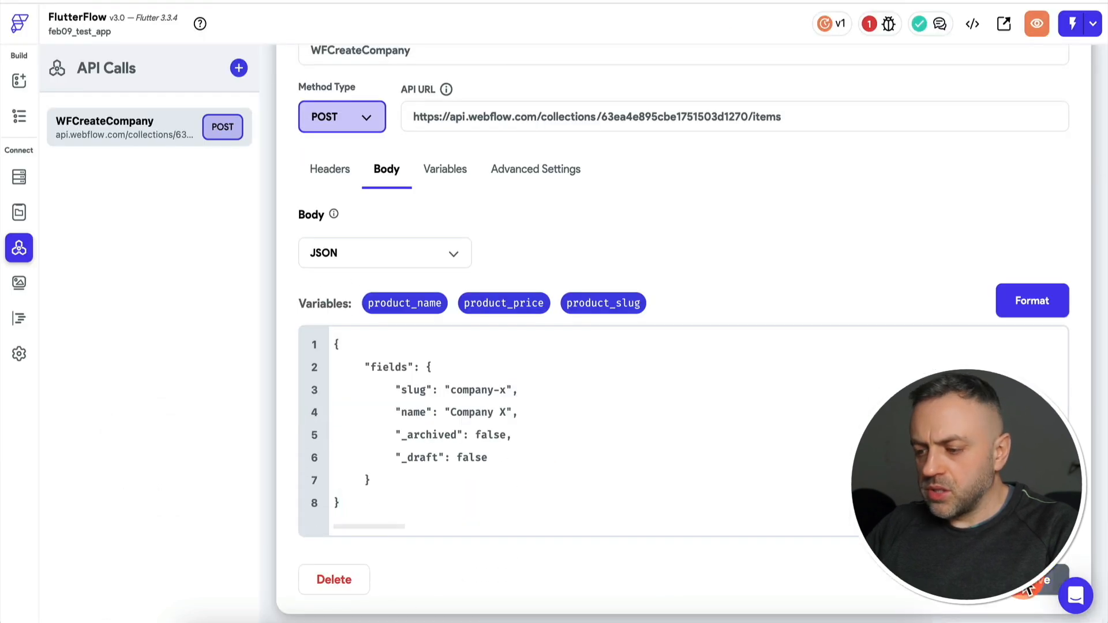
Delete the product_price and product_name variables from the WFCreateCompany call.
{"action": "left_click", "coordinate": [456, 173]}
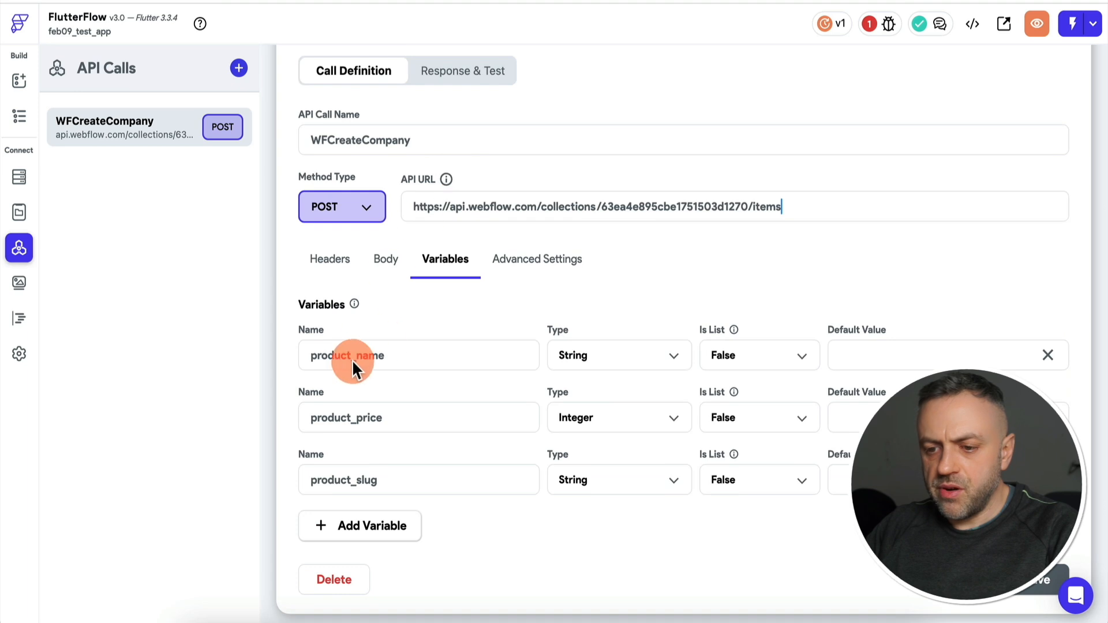
{"action": "left_click", "coordinate": [1048, 418]}
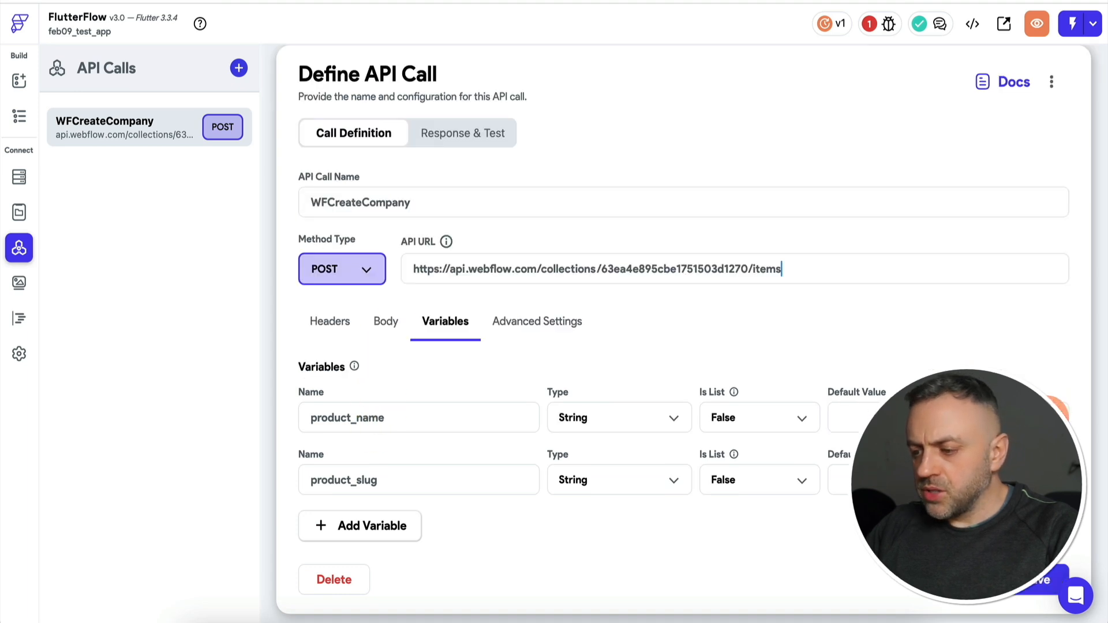
{"action": "left_click", "coordinate": [1048, 418]}
Check the request fields in the Webflow docs and rename the call's product_slug variable to company_slug.
{"action": "double_click", "coordinate": [422, 426]}
{"action": "type", "text": "company"}
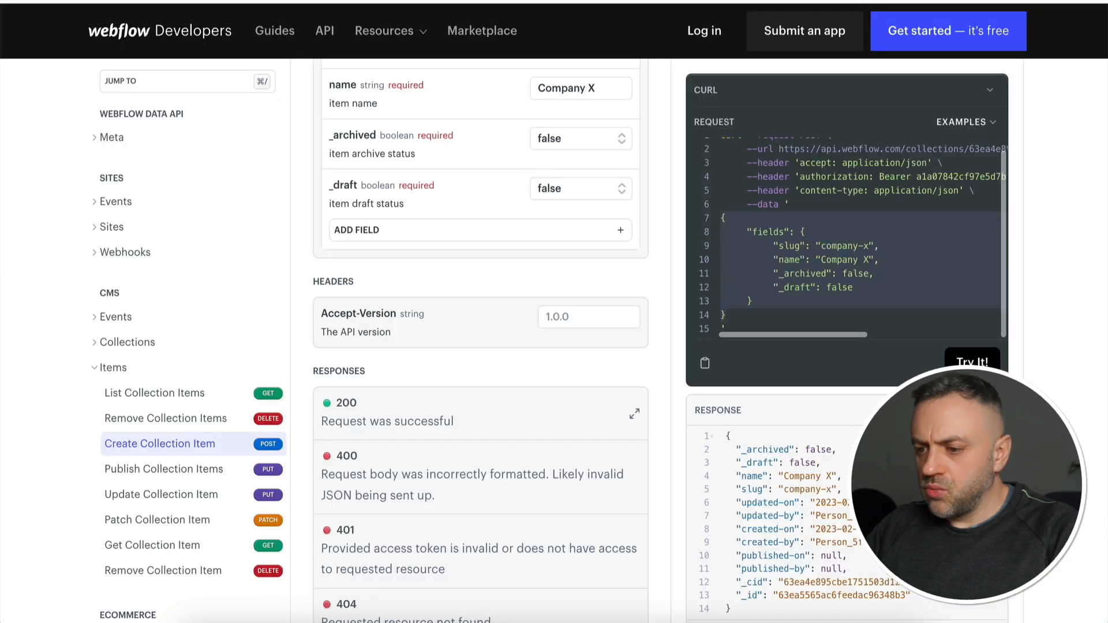
{"action": "left_click", "coordinate": [811, 252]}
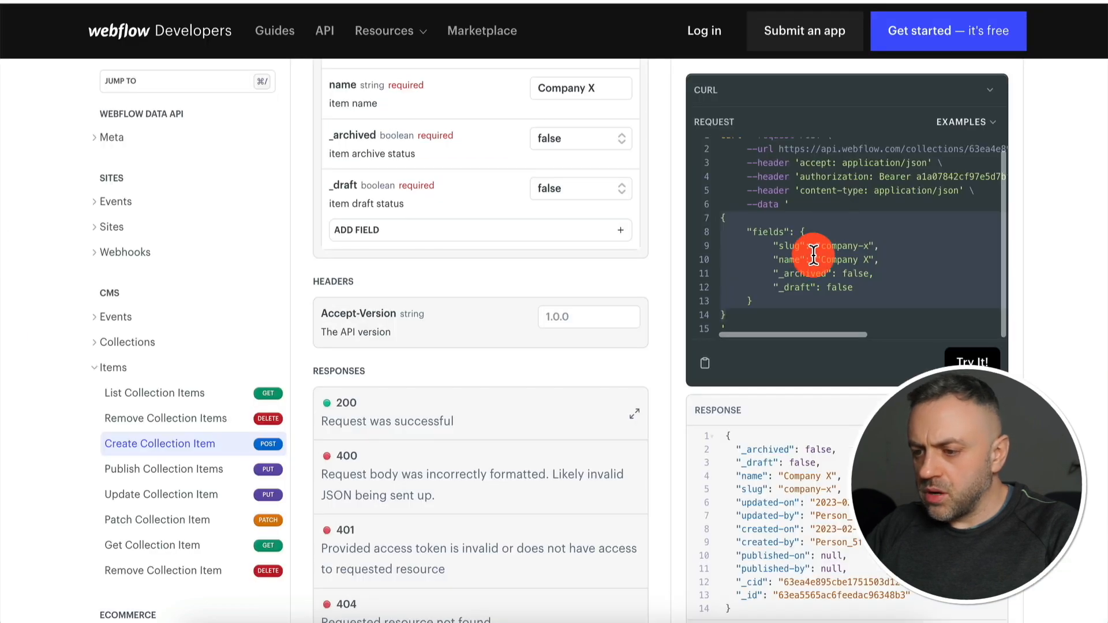
{"action": "left_click", "coordinate": [653, 48]}
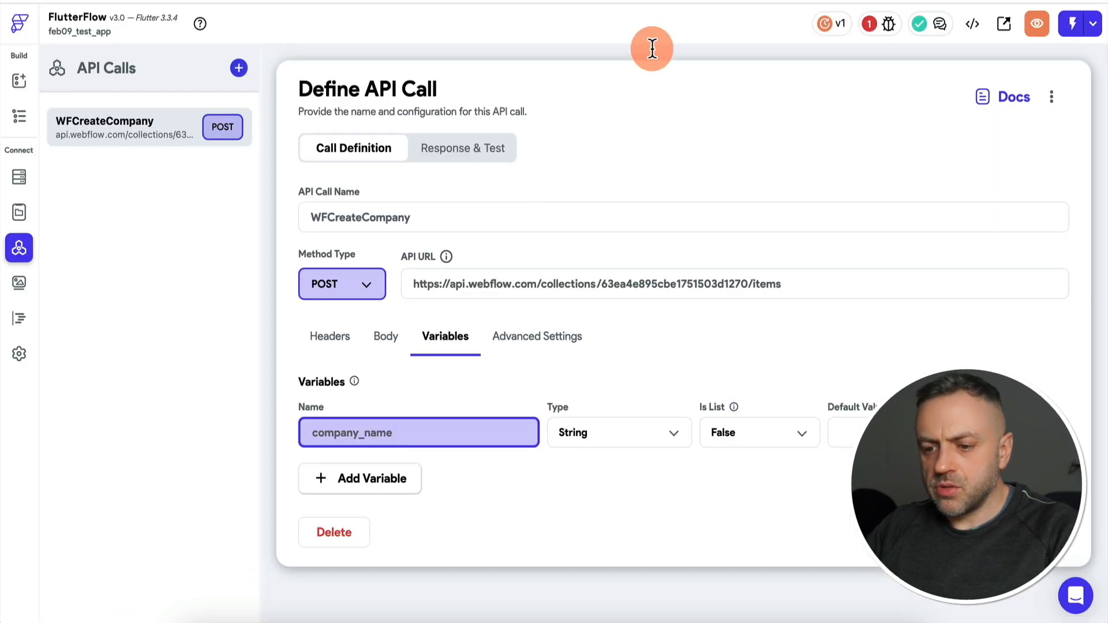
{"action": "left_click", "coordinate": [346, 467]}
{"action": "left_click", "coordinate": [429, 430]}
{"action": "key", "text": "BackSpace"}
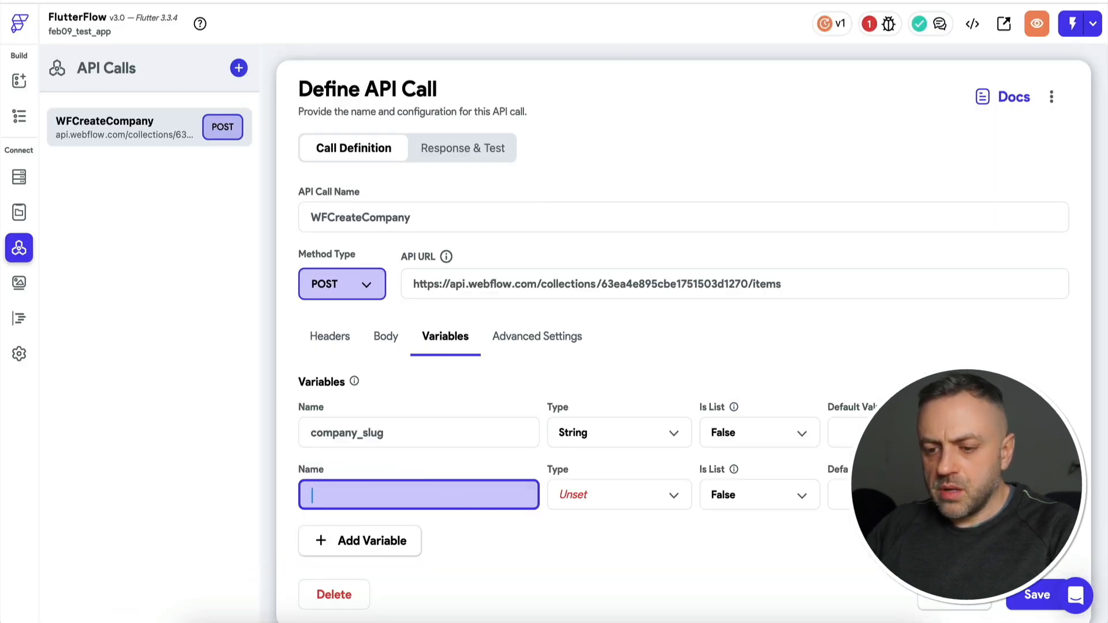
Name the call's new second variable company_name, set its type to String, and save the call.
{"action": "type", "text": "com"}
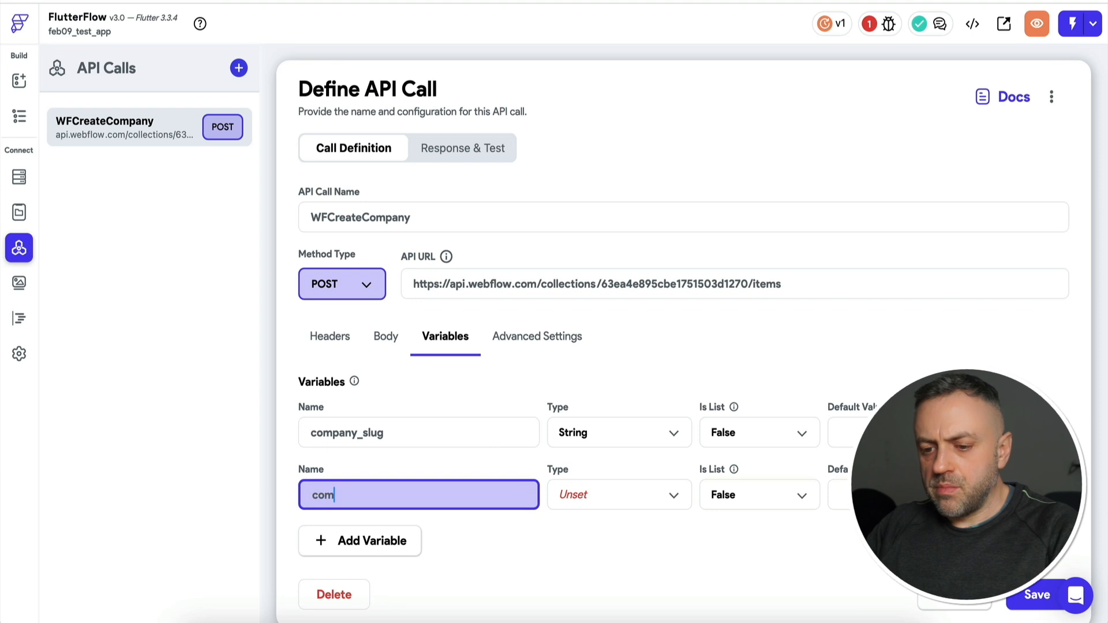
{"action": "type", "text": "pany_name"}
{"action": "left_click", "coordinate": [629, 496]}
{"action": "left_click", "coordinate": [634, 312]}
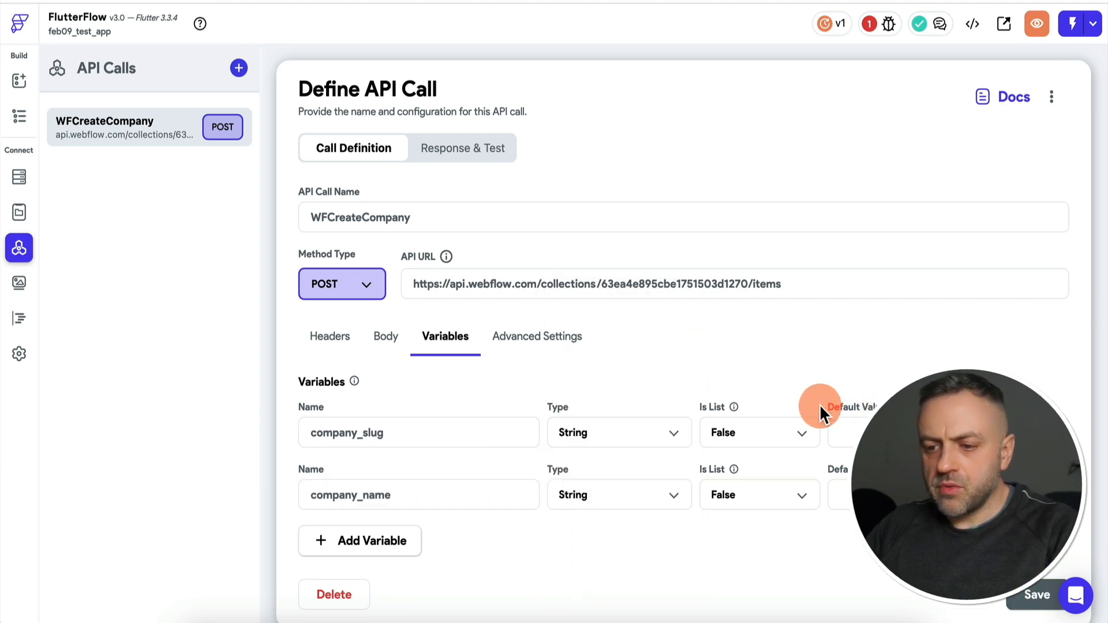
In the JSON body, replace the slug value with the company_slug variable and the name value with the company_name variable.
{"action": "left_click", "coordinate": [388, 340]}
{"action": "scroll", "coordinate": [412, 470], "scroll_direction": "down", "scroll_amount": 3}
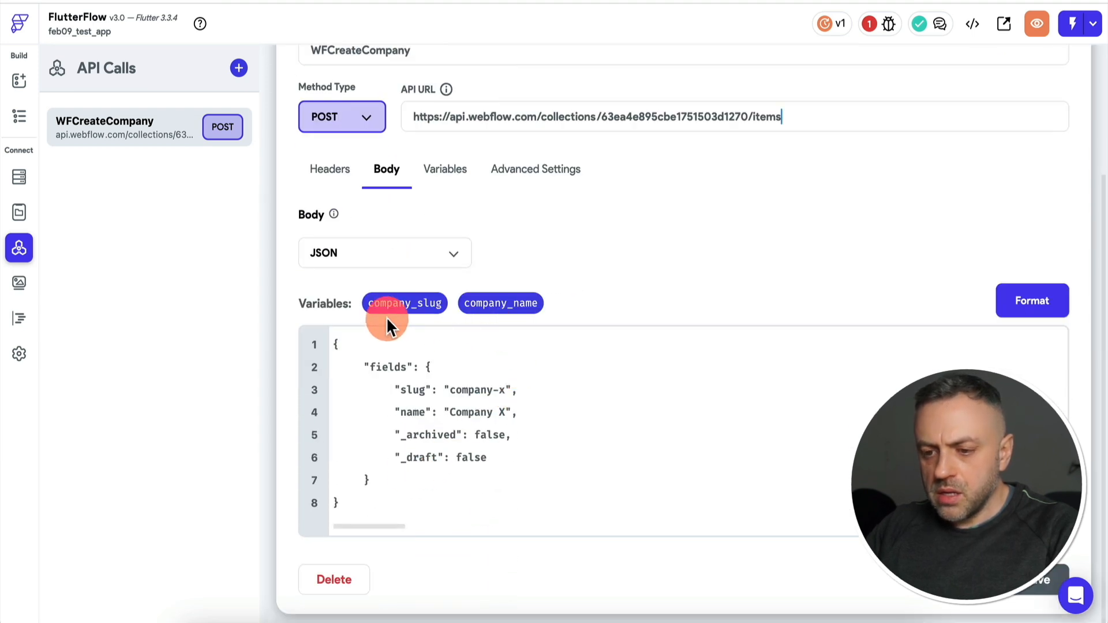
{"action": "left_click_drag", "start_coordinate": [404, 300], "coordinate": [508, 389]}
{"action": "left_click_drag", "start_coordinate": [501, 304], "coordinate": [417, 412]}
{"action": "scroll", "coordinate": [446, 185], "scroll_direction": "up", "scroll_amount": 3}
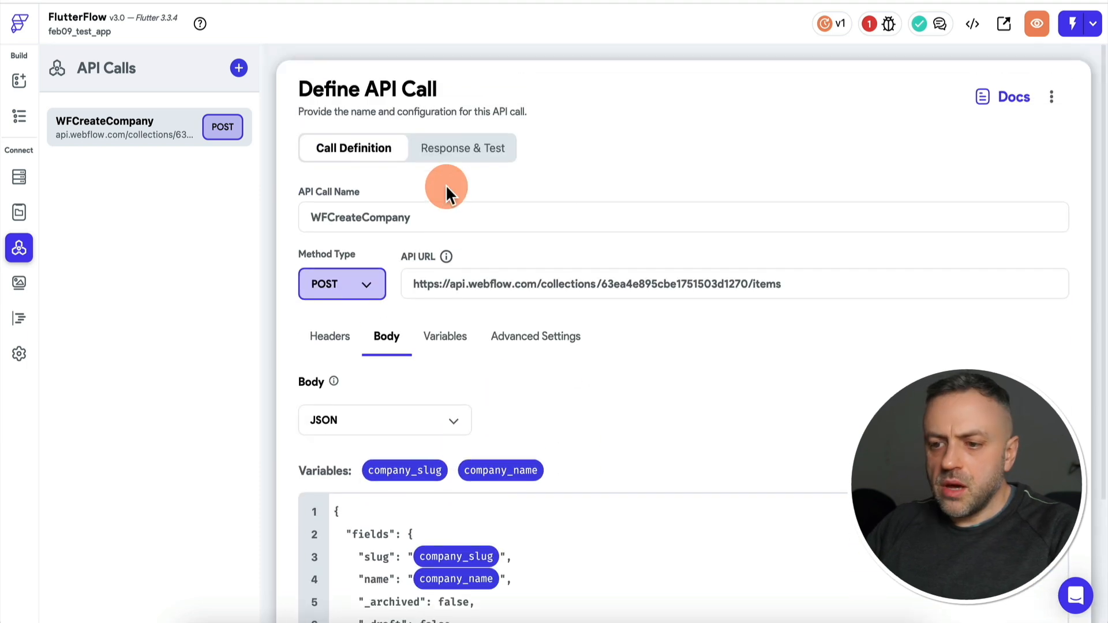
Test the API call with company_slug set to company-y and company_name set to Company Y.
{"action": "left_click", "coordinate": [453, 148]}
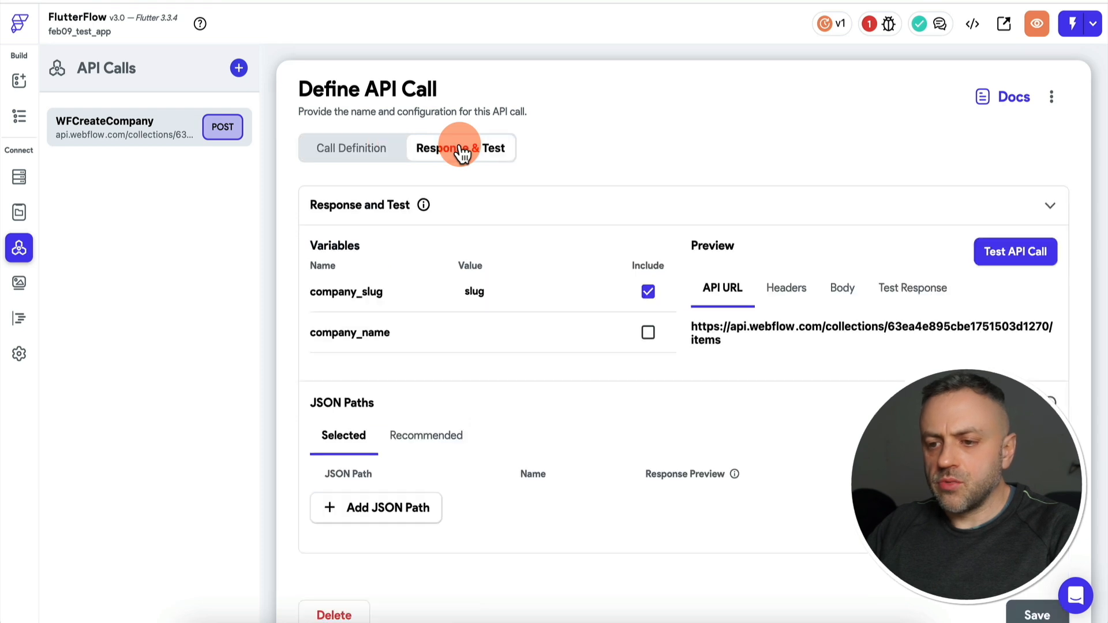
{"action": "left_click", "coordinate": [481, 291]}
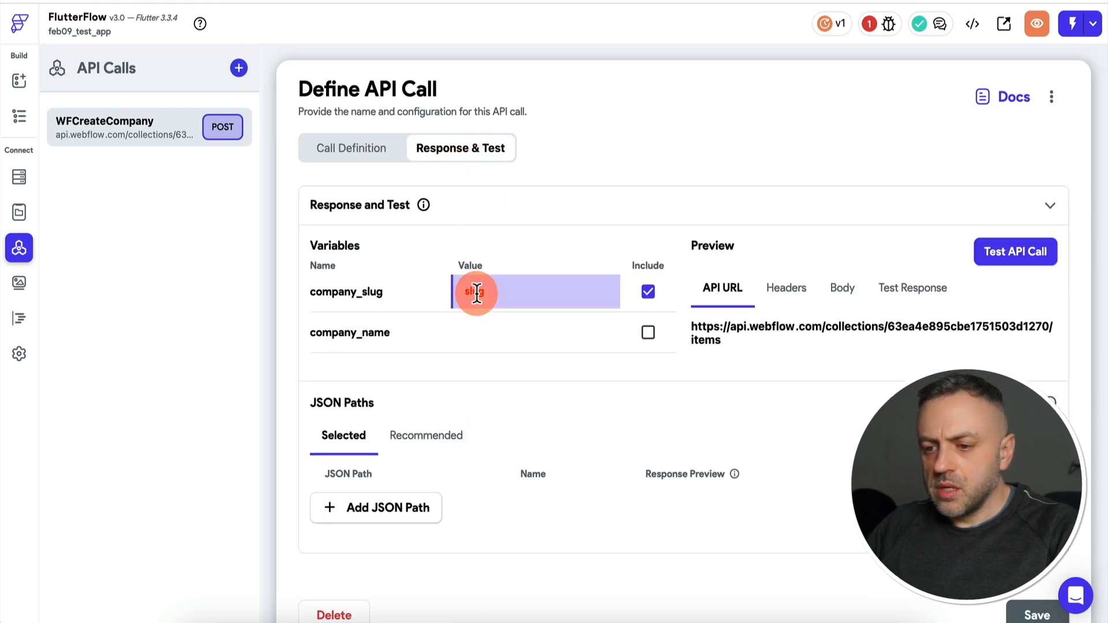
{"action": "type", "text": "co"}
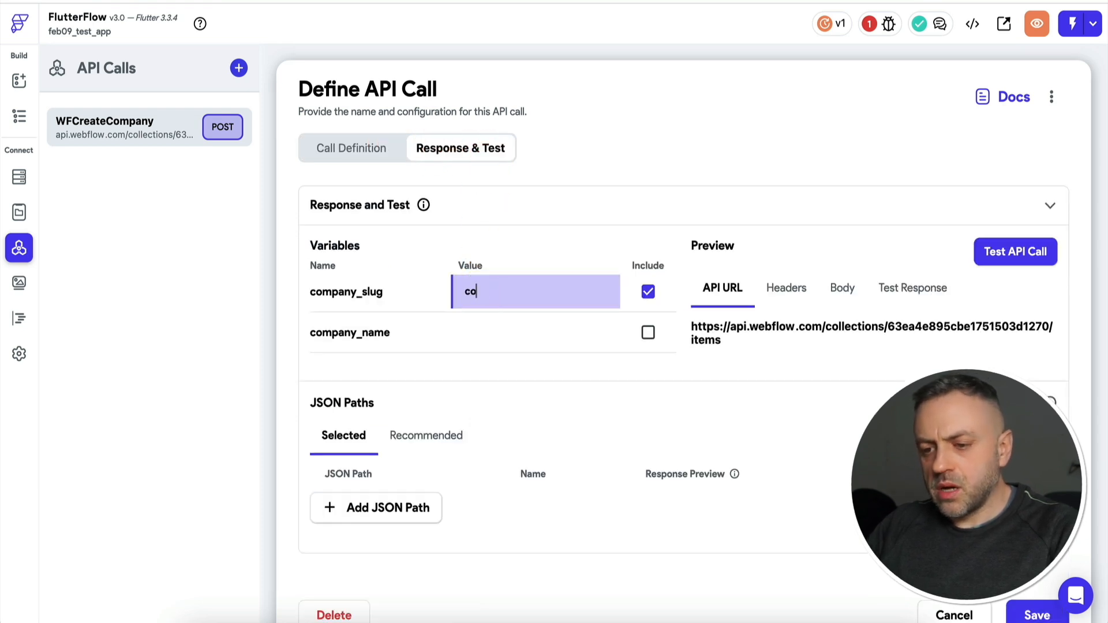
{"action": "type", "text": "mpany-y"}
{"action": "left_click", "coordinate": [485, 328]}
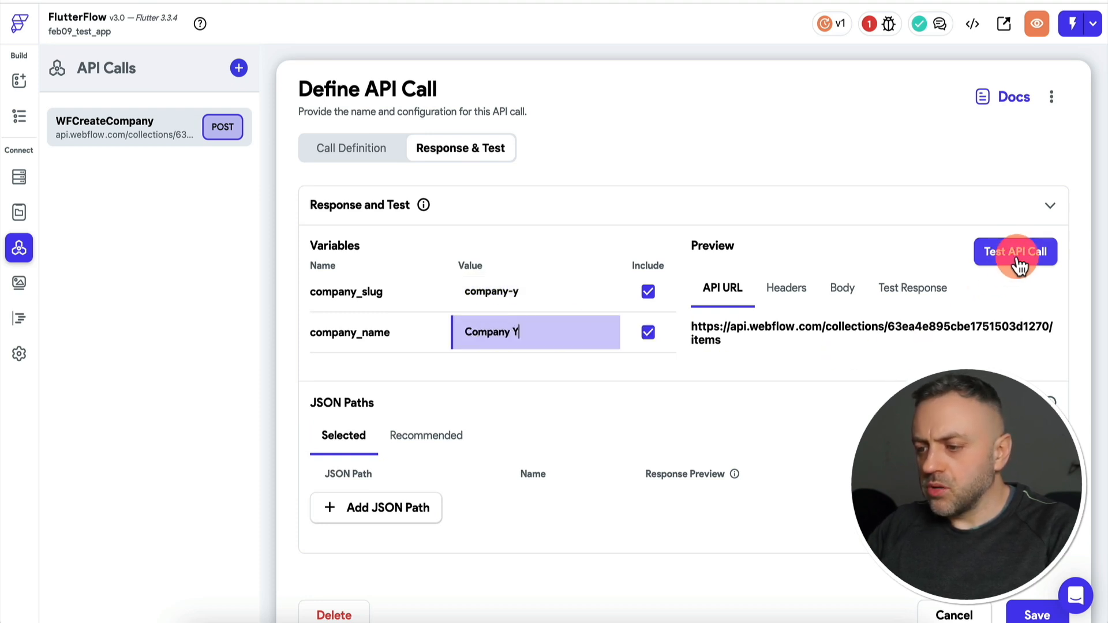
{"action": "scroll", "coordinate": [1002, 333], "scroll_direction": "down", "scroll_amount": 1}
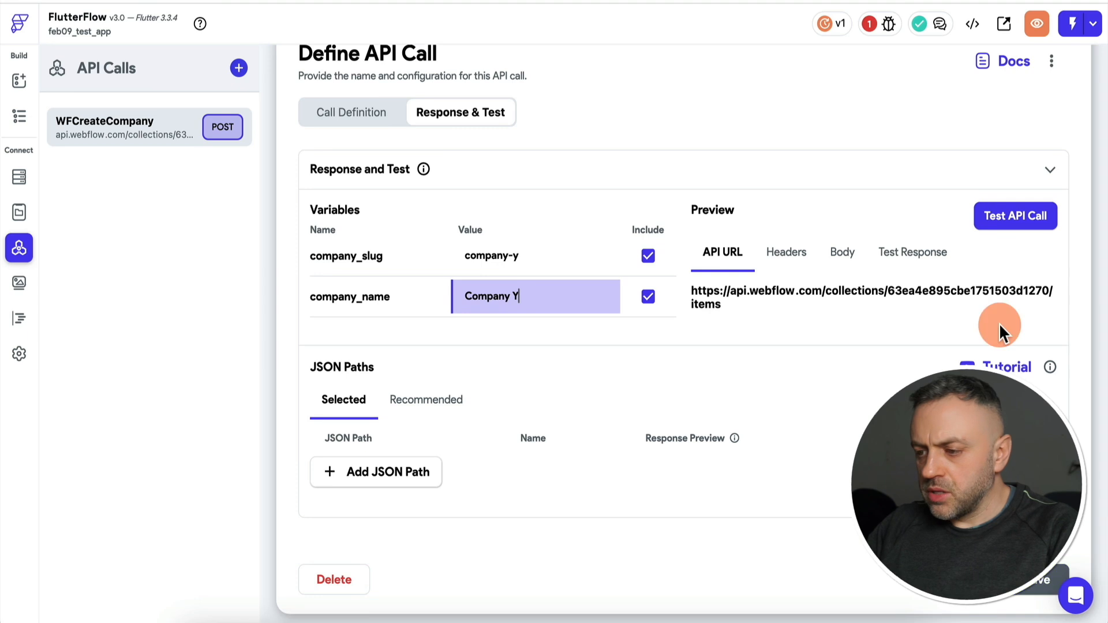
{"action": "left_click", "coordinate": [1015, 217]}
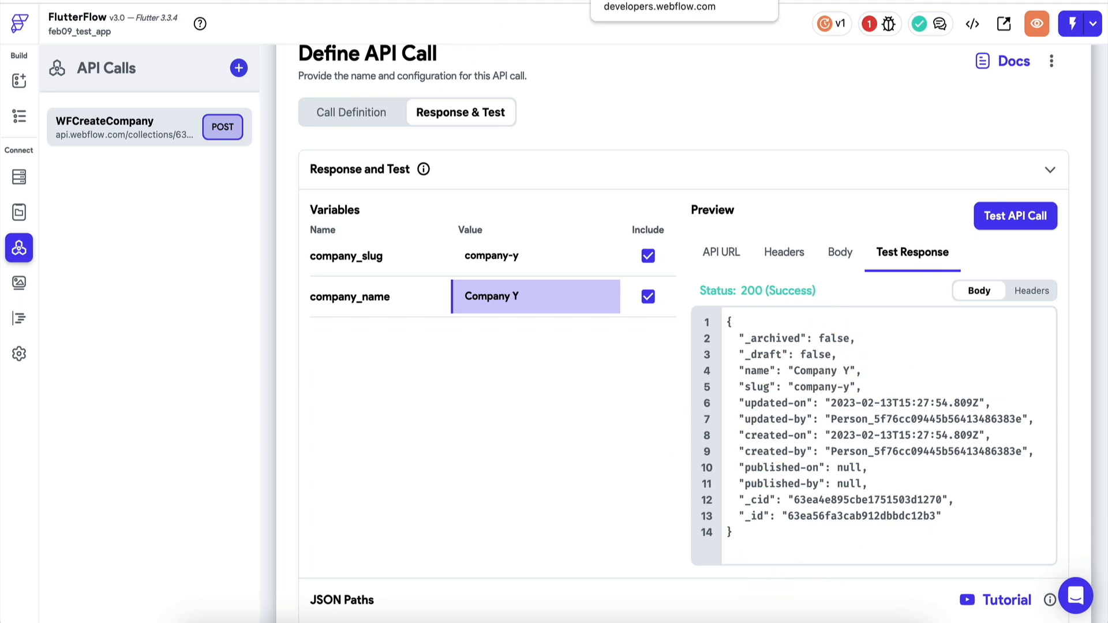
Switch to the Webflow Designer and open the Companies CMS collection to check for the newly created item.
{"action": "left_click", "coordinate": [424, 2]}
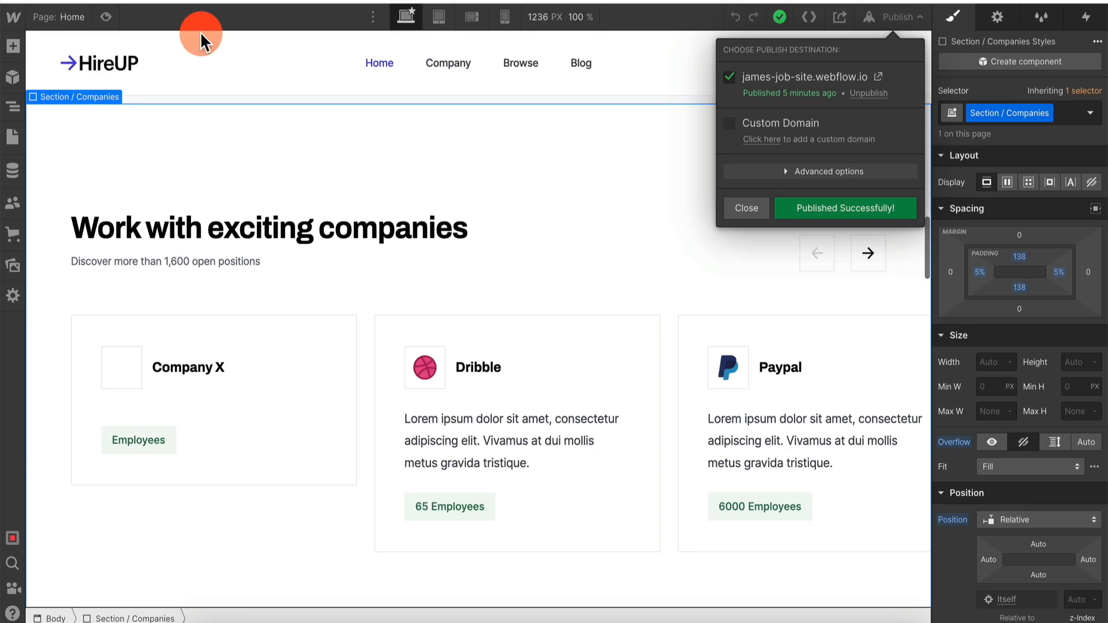
{"action": "left_click", "coordinate": [13, 173]}
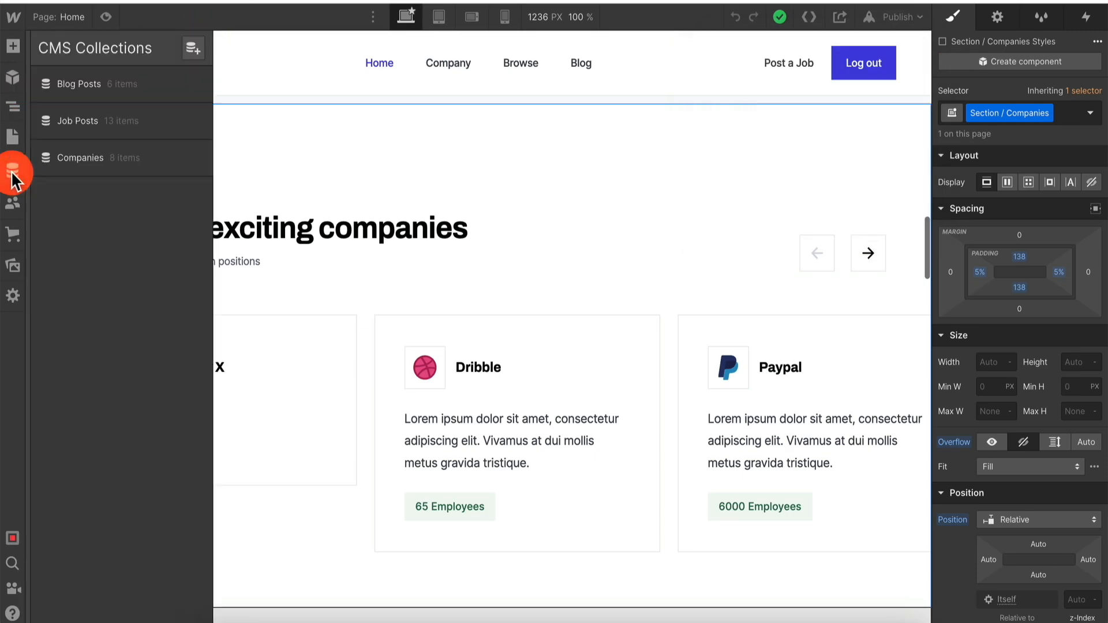
{"action": "left_click", "coordinate": [115, 120]}
{"action": "left_click", "coordinate": [109, 155]}
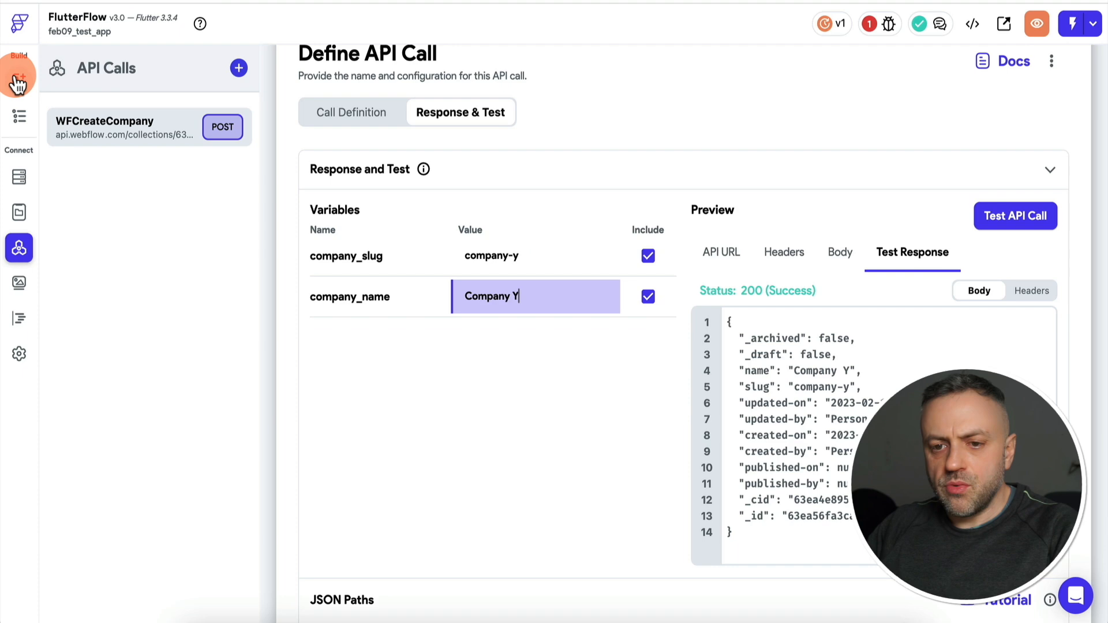
Return to FlutterFlow's page builder and rename the inputProductName text field on the Create New Company form.
{"action": "left_click", "coordinate": [19, 81]}
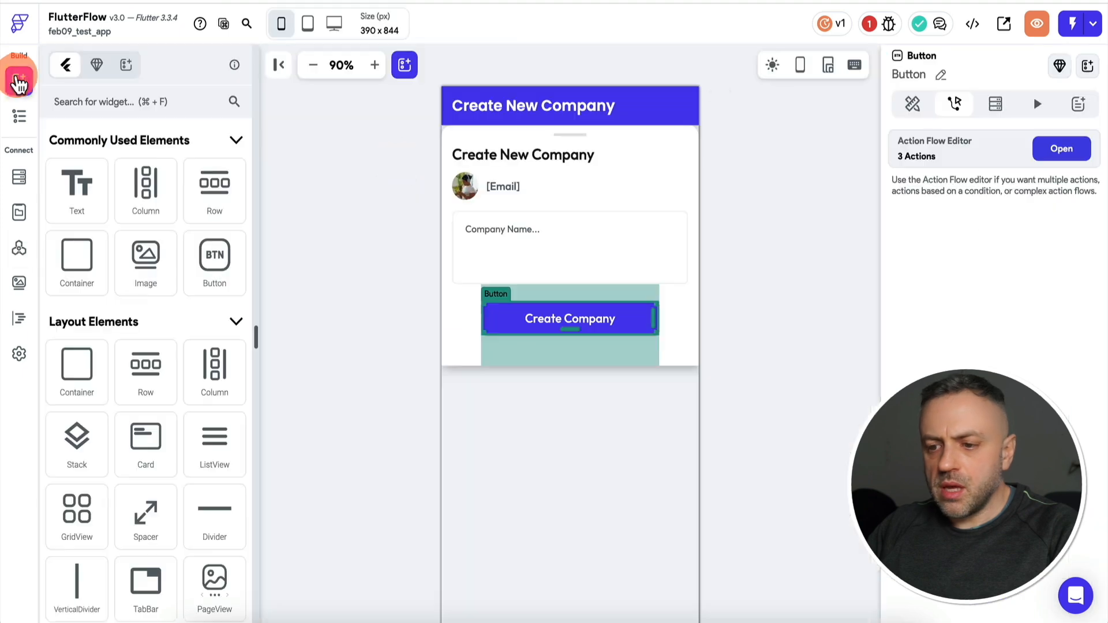
{"action": "left_click", "coordinate": [611, 237]}
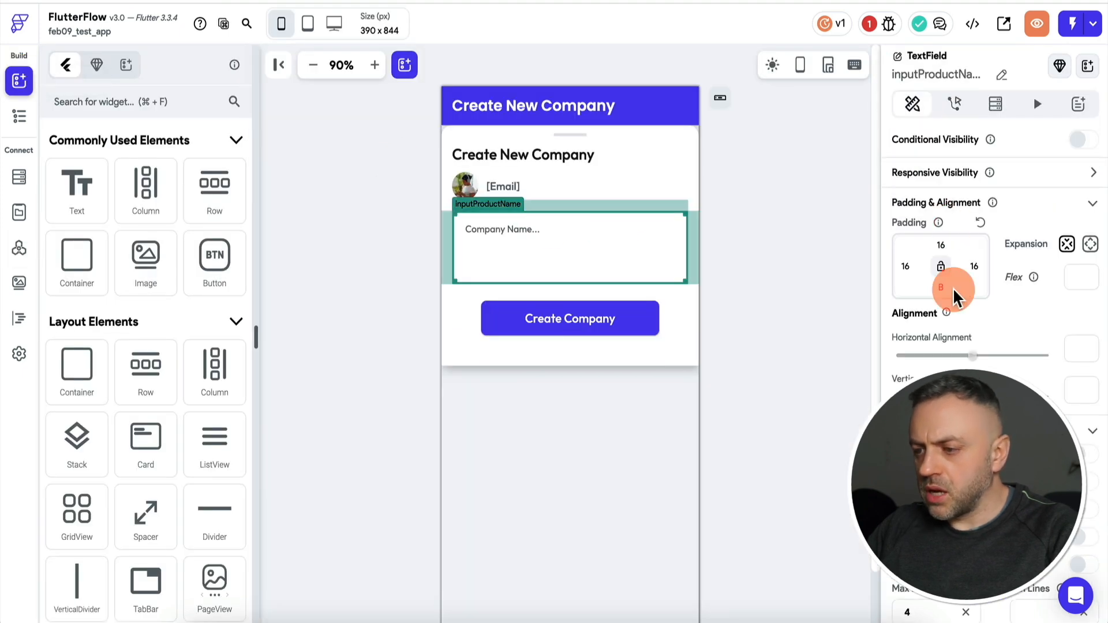
{"action": "scroll", "coordinate": [953, 314], "scroll_direction": "down", "scroll_amount": 3}
{"action": "scroll", "coordinate": [956, 227], "scroll_direction": "up", "scroll_amount": 3}
{"action": "left_click", "coordinate": [1005, 74]}
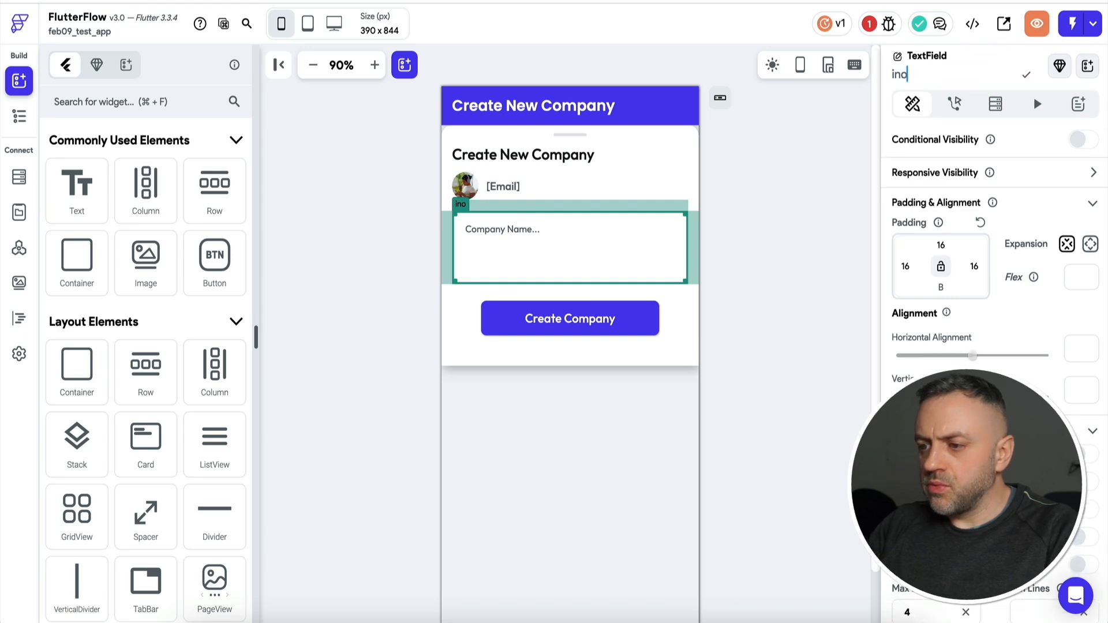
In the Create Company button's backend call action, remove the product_name, product_price and product_slug variables.
{"action": "left_click", "coordinate": [1062, 149]}
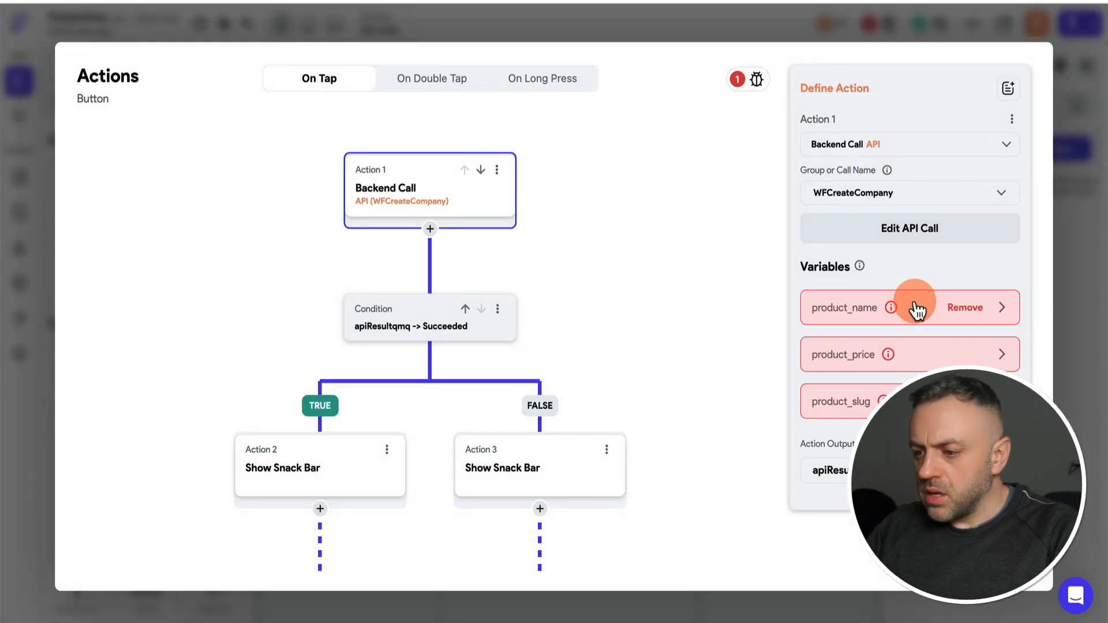
{"action": "left_click", "coordinate": [975, 311]}
{"action": "left_click", "coordinate": [970, 312]}
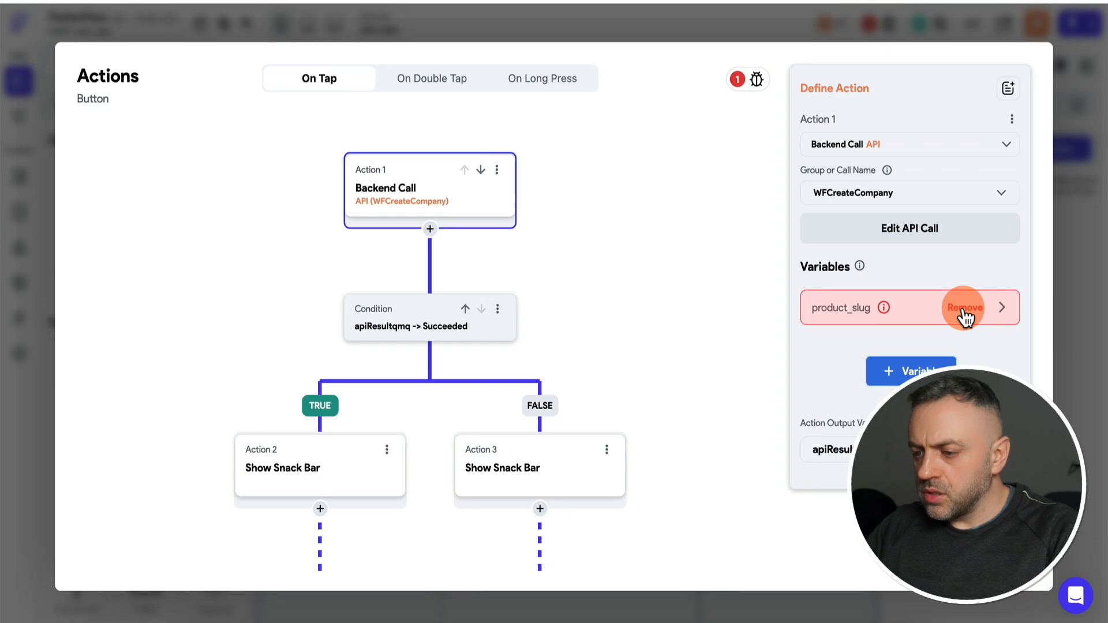
{"action": "left_click", "coordinate": [967, 312]}
Add the company_slug variable to the WFCreateCompany backend call with its value source set to From Variable.
{"action": "left_click", "coordinate": [903, 299]}
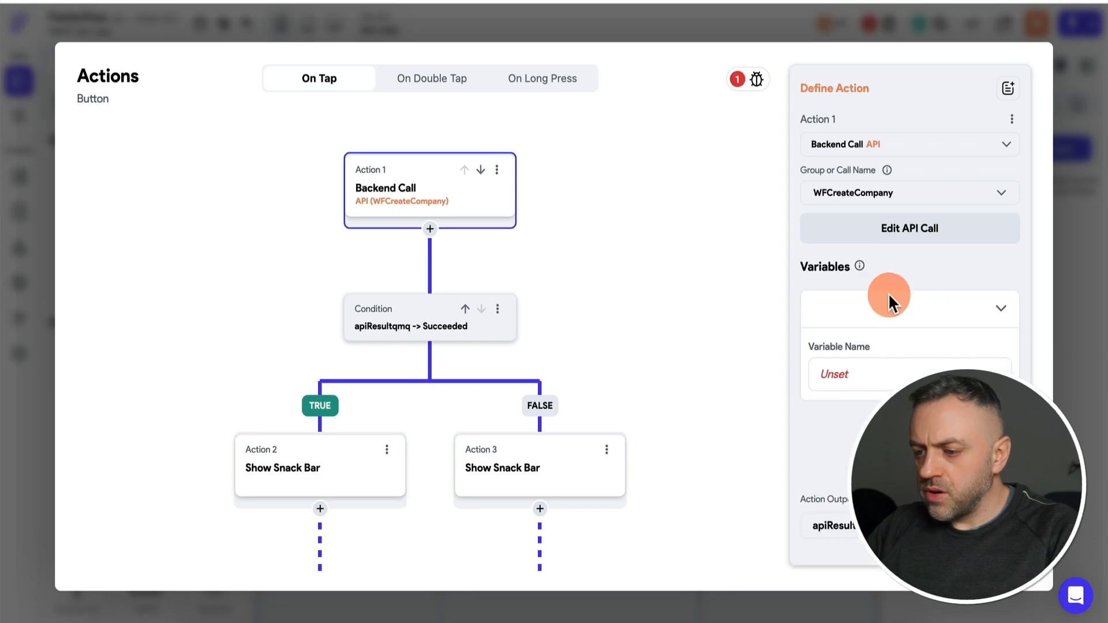
{"action": "left_click", "coordinate": [863, 379]}
{"action": "left_click", "coordinate": [896, 378]}
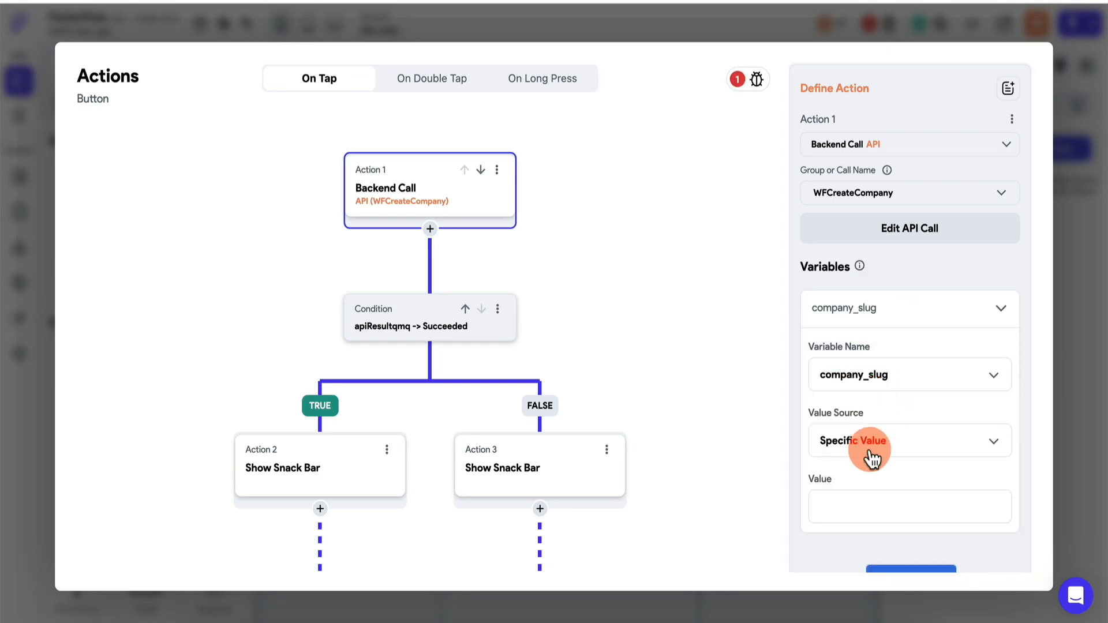
{"action": "left_click", "coordinate": [905, 460]}
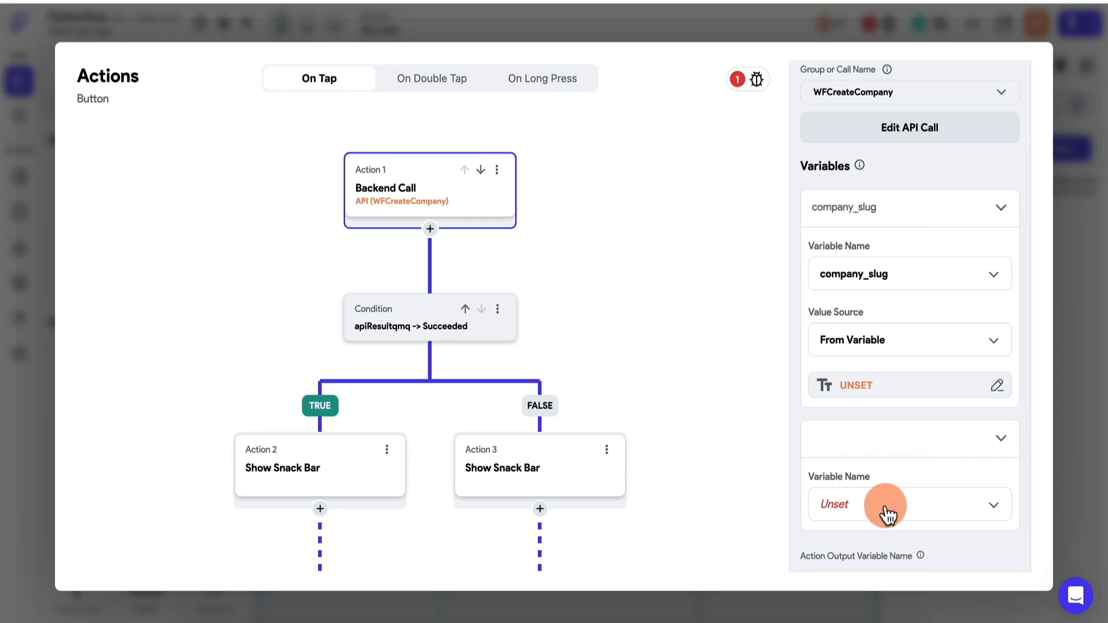
Add the company_name variable to the same backend call and set its value source to From Variable.
{"action": "left_click", "coordinate": [887, 514]}
{"action": "left_click", "coordinate": [900, 513]}
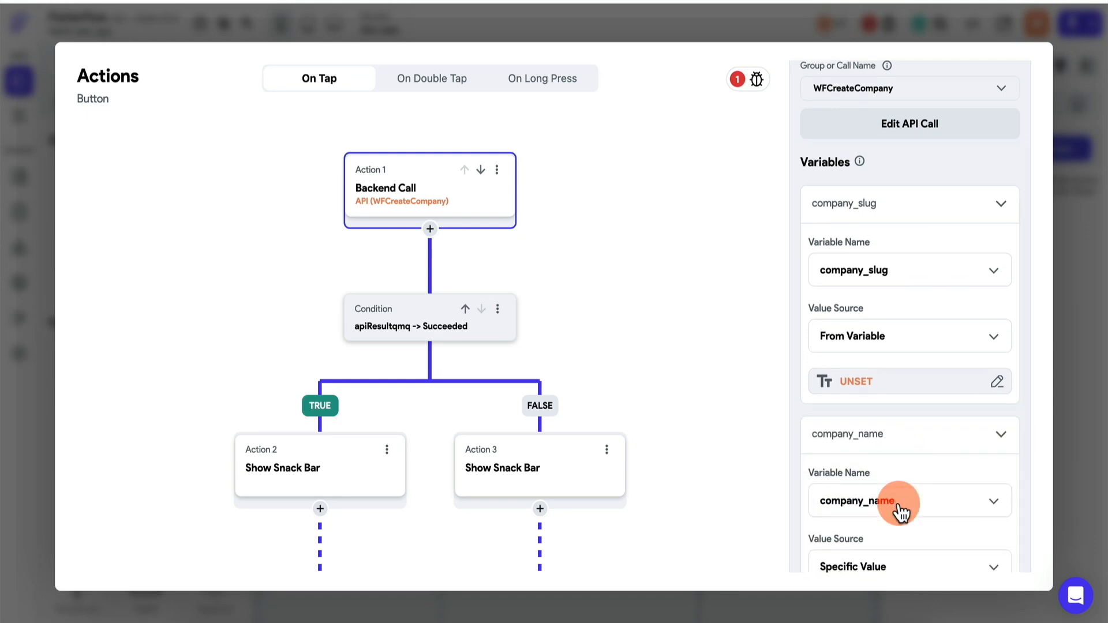
{"action": "scroll", "coordinate": [912, 462], "scroll_direction": "down", "scroll_amount": 3}
{"action": "left_click", "coordinate": [909, 394]}
{"action": "left_click", "coordinate": [897, 422]}
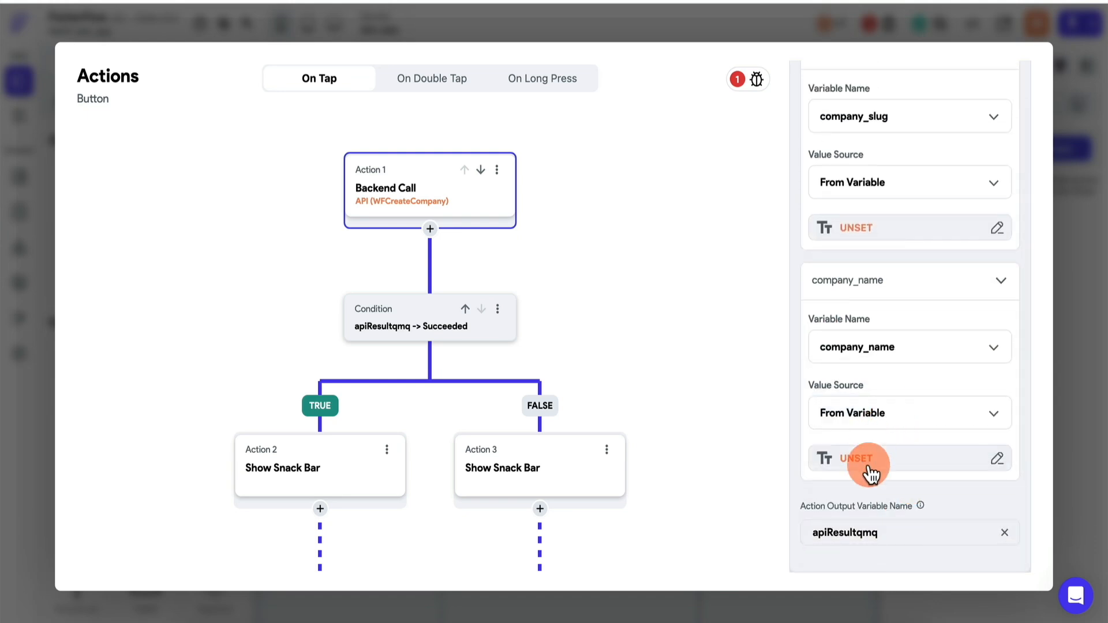
Bind the company_name variable of the WFCreateCompany call to the widget state of the inputName text field.
{"action": "left_click", "coordinate": [870, 458]}
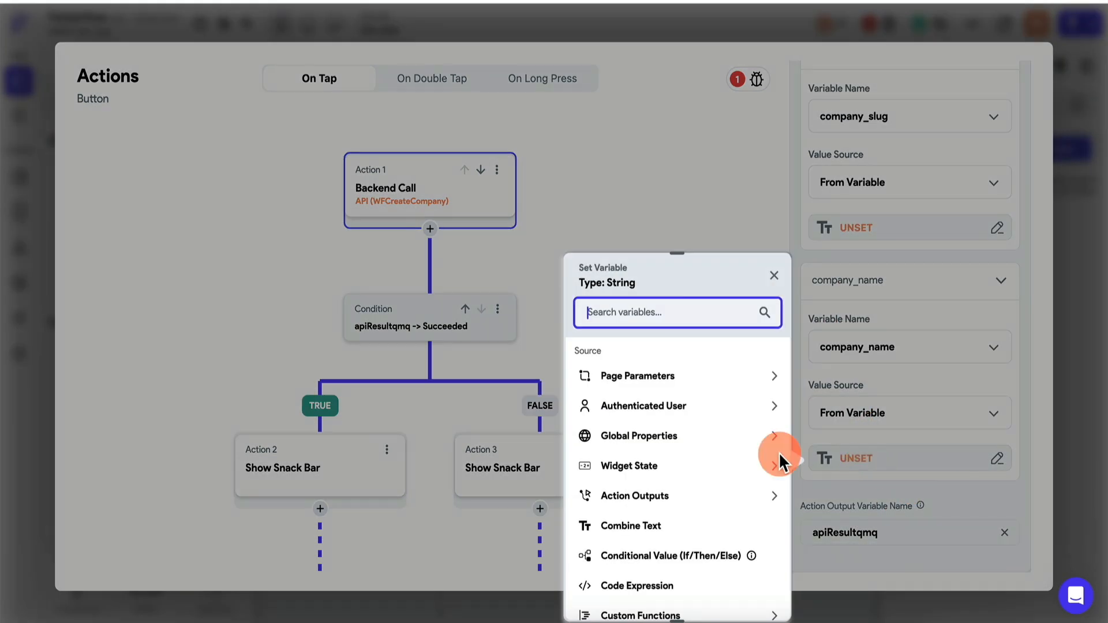
{"action": "left_click", "coordinate": [646, 466]}
{"action": "left_click", "coordinate": [632, 509]}
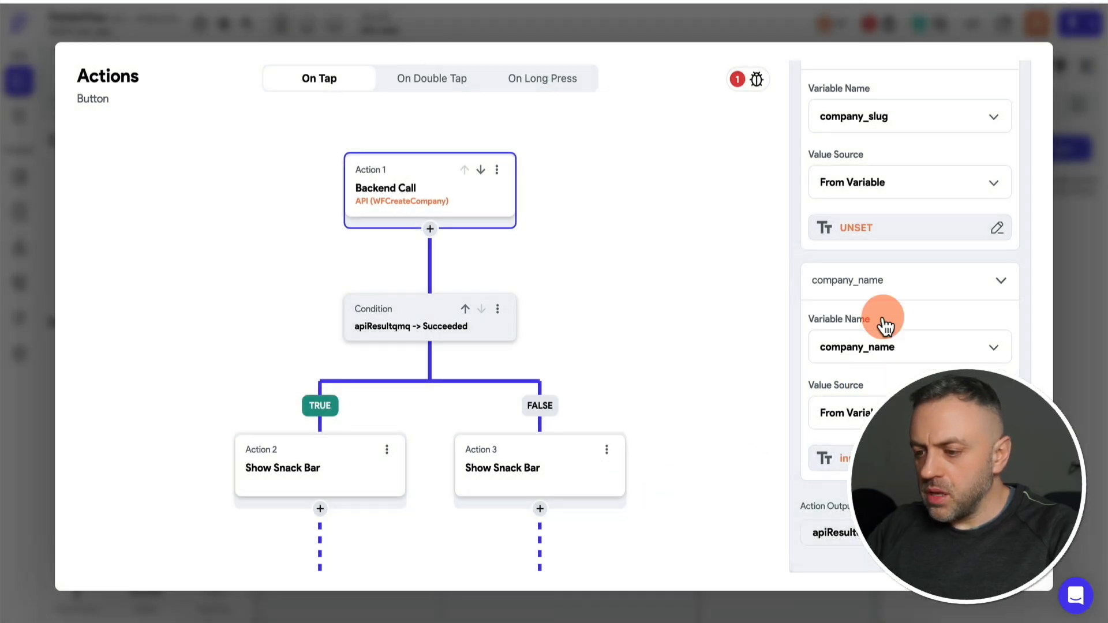
Give company_slug the specific value company-slug and name the backend call's action output variable apiResult.
{"action": "scroll", "coordinate": [883, 322], "scroll_direction": "up", "scroll_amount": 2}
{"action": "left_click", "coordinate": [875, 343]}
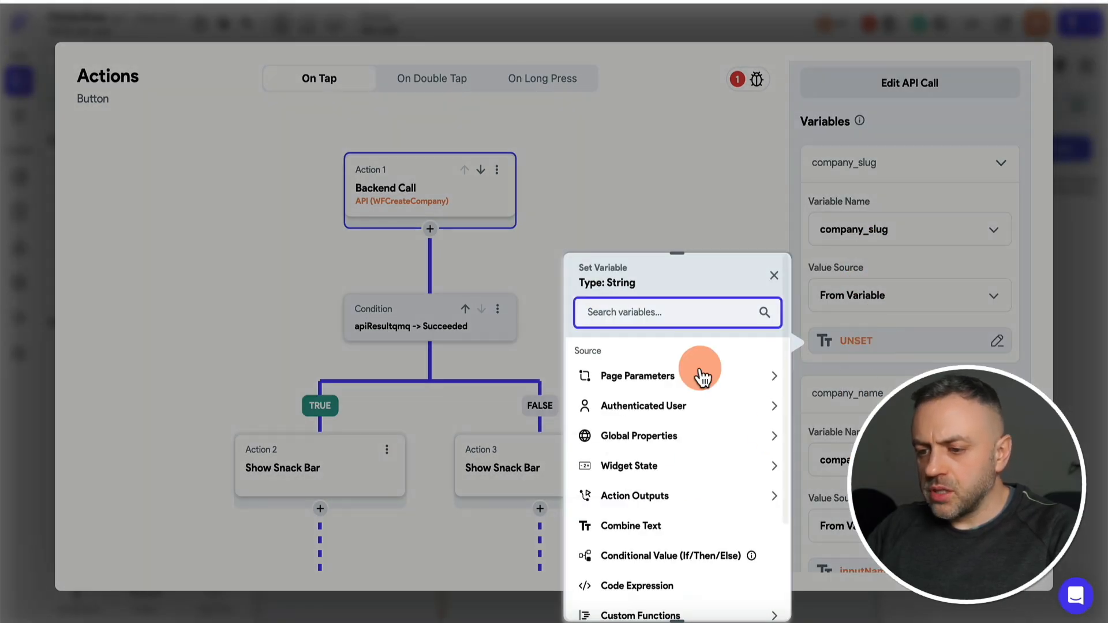
{"action": "left_click", "coordinate": [910, 295]}
{"action": "left_click", "coordinate": [879, 306]}
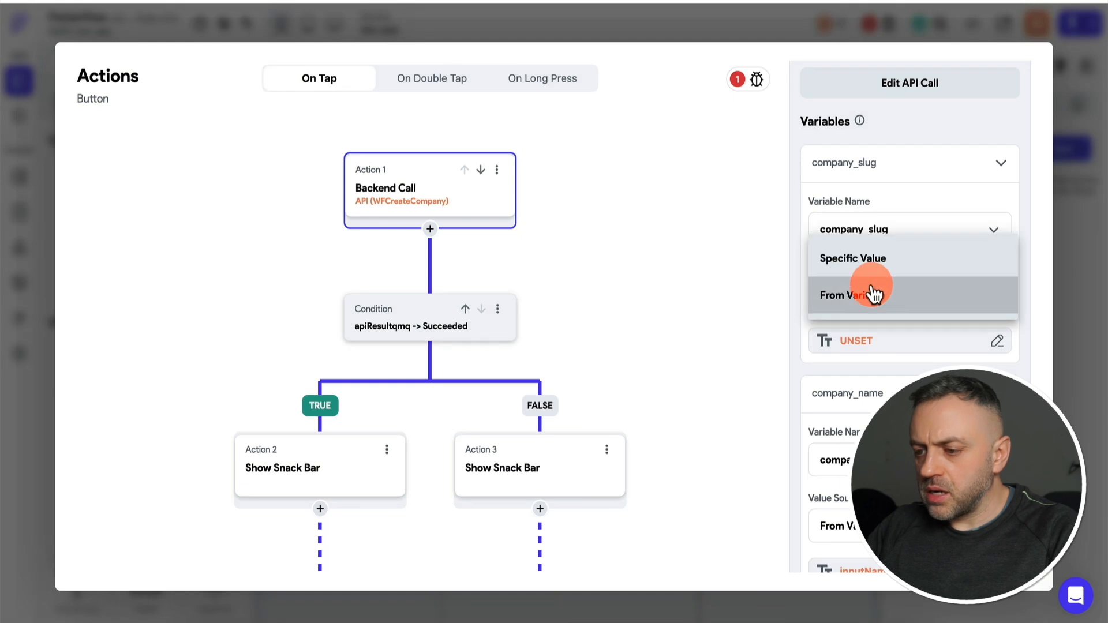
{"action": "left_click", "coordinate": [879, 258]}
{"action": "left_click", "coordinate": [884, 370]}
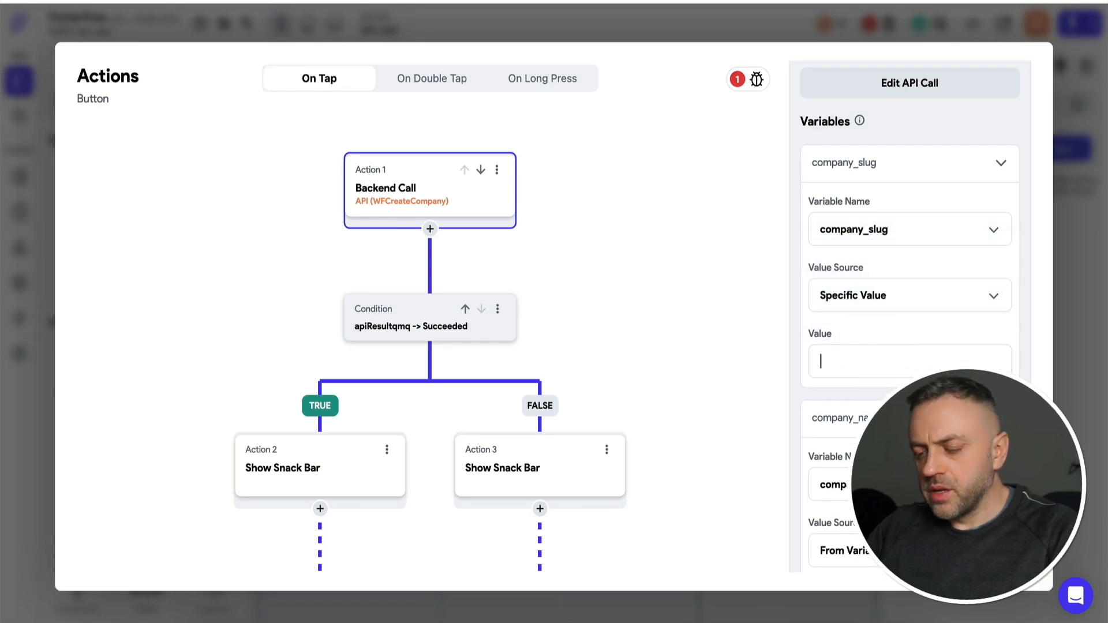
{"action": "type", "text": "company-slug"}
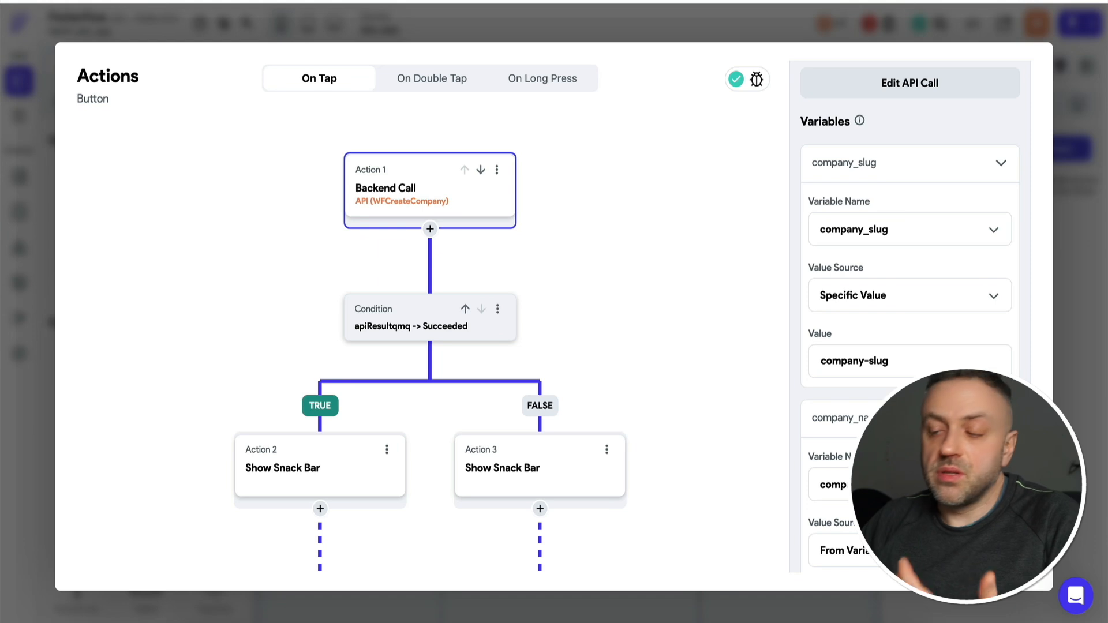
{"action": "left_click", "coordinate": [852, 361]}
{"action": "left_click", "coordinate": [889, 366]}
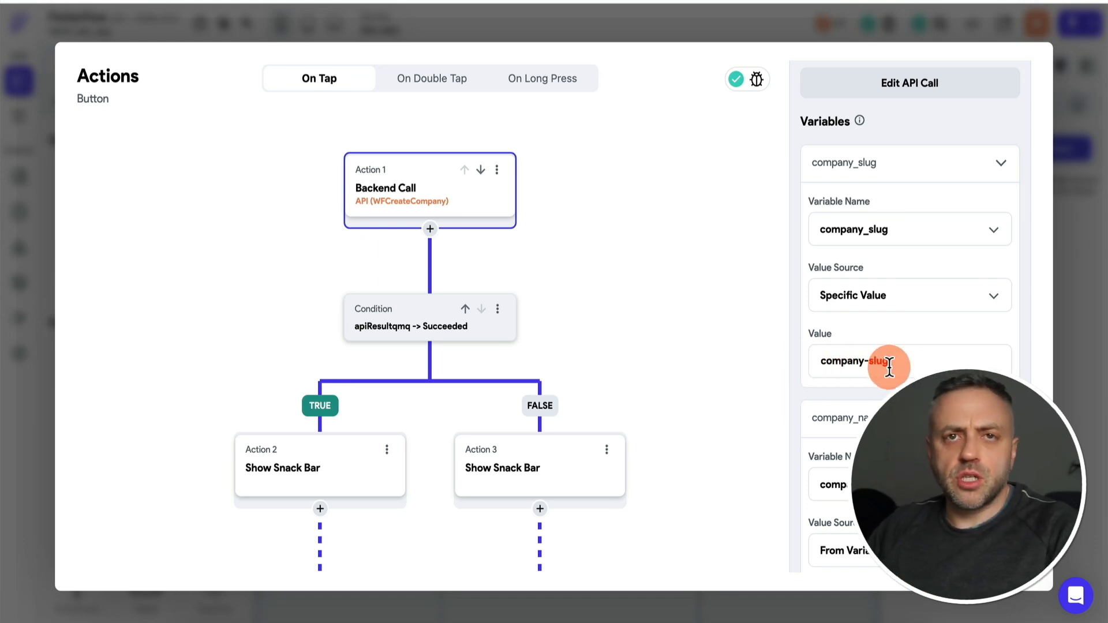
{"action": "scroll", "coordinate": [849, 414], "scroll_direction": "down", "scroll_amount": 2}
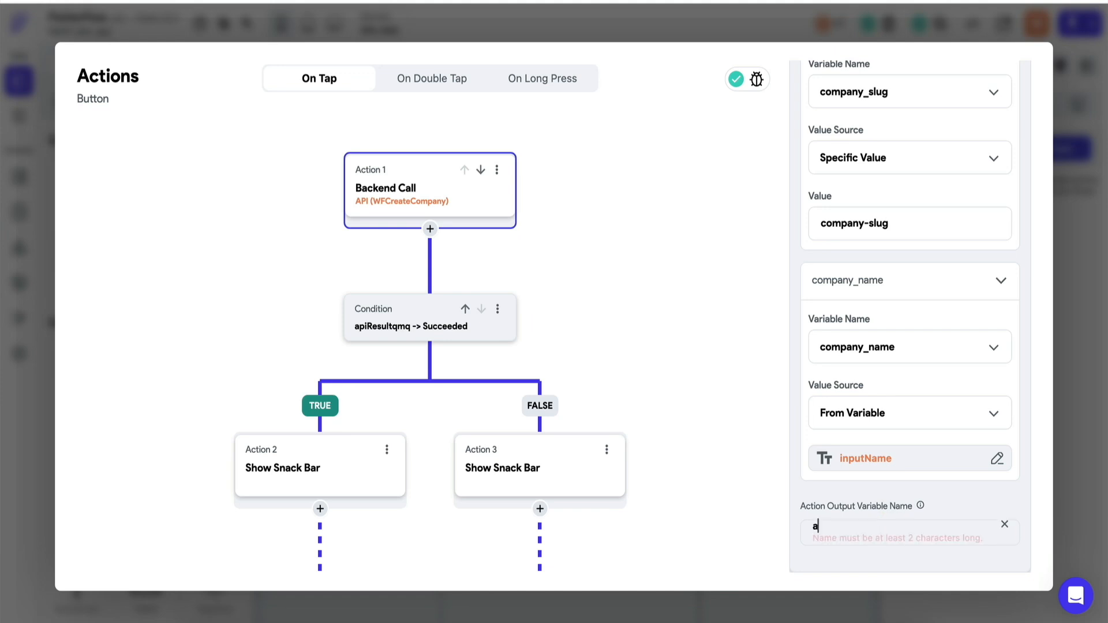
{"action": "type", "text": "Result"}
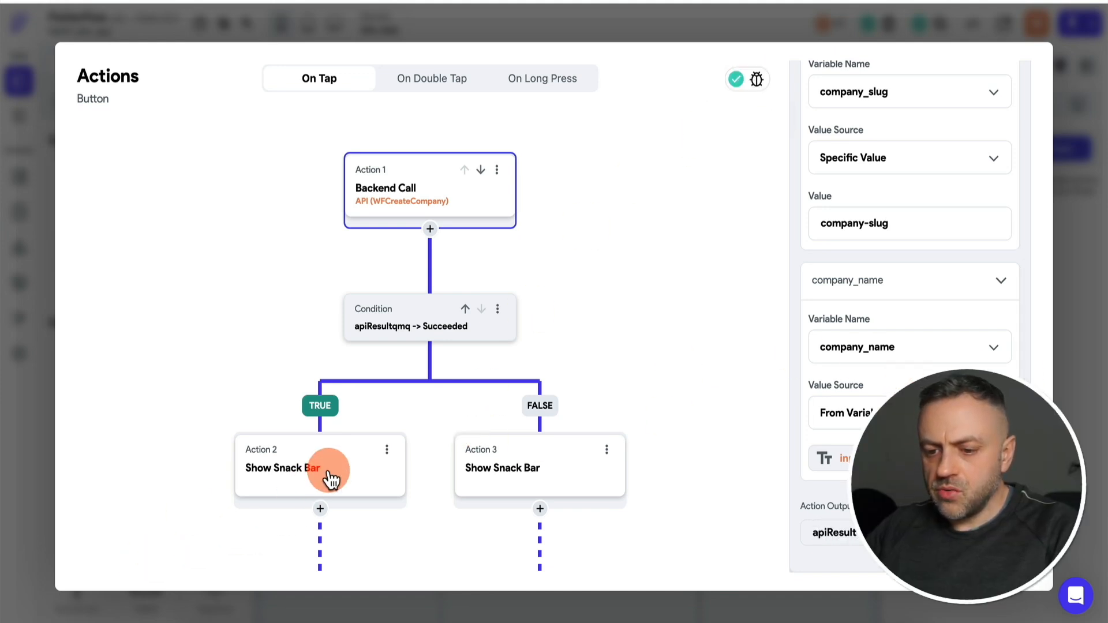
Reword the TRUE branch's snack bar message to announce an added company, check the FALSE branch's message, and close the action editor.
{"action": "left_click", "coordinate": [306, 474]}
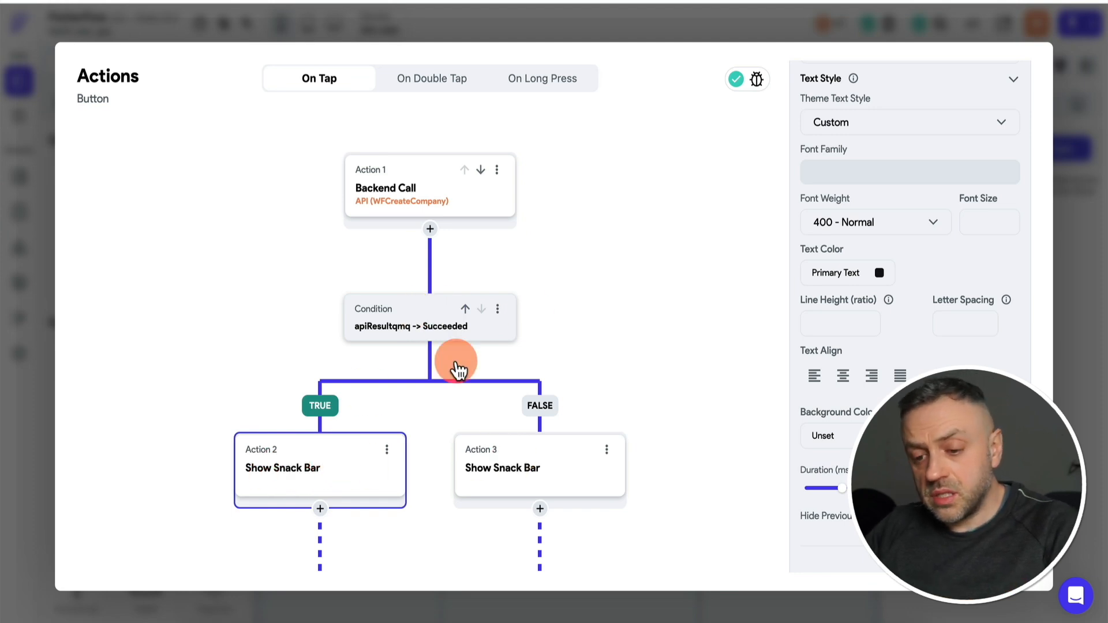
{"action": "scroll", "coordinate": [849, 285], "scroll_direction": "up", "scroll_amount": 5}
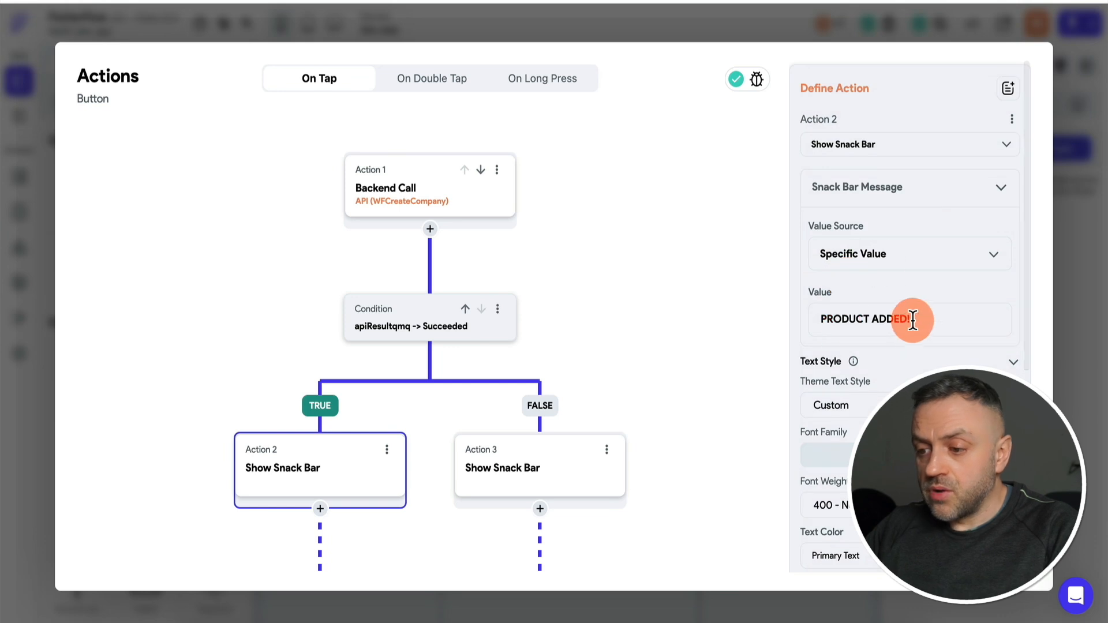
{"action": "double_click", "coordinate": [843, 317]}
{"action": "type", "text": "COMA"}
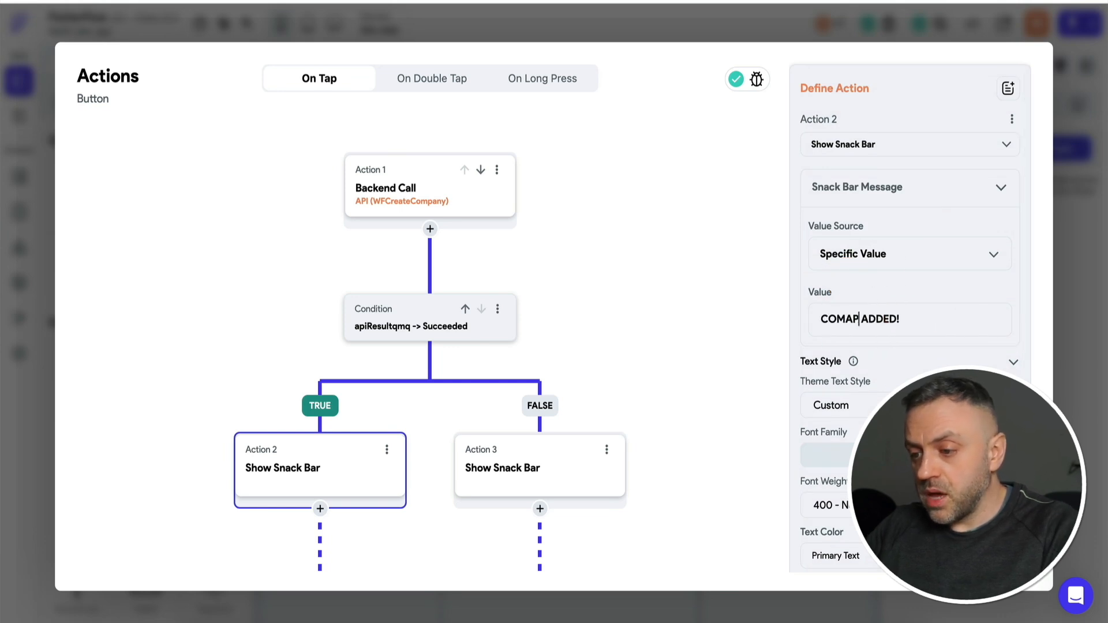
{"action": "type", "text": "P"}
{"action": "left_click", "coordinate": [554, 475]}
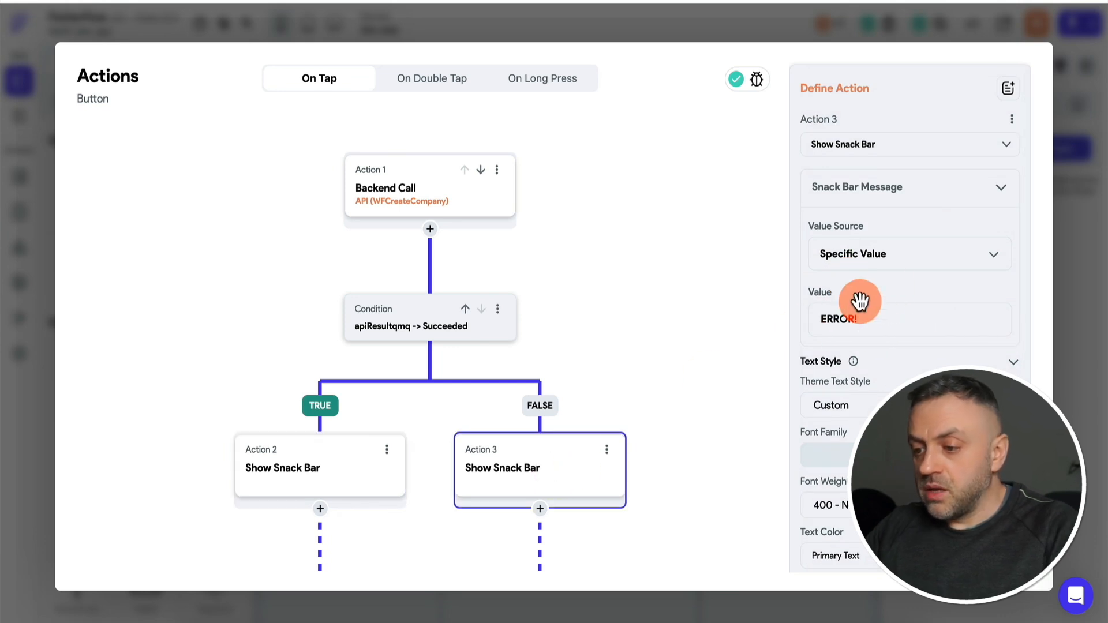
{"action": "left_click", "coordinate": [1077, 266]}
{"action": "left_click", "coordinate": [782, 249]}
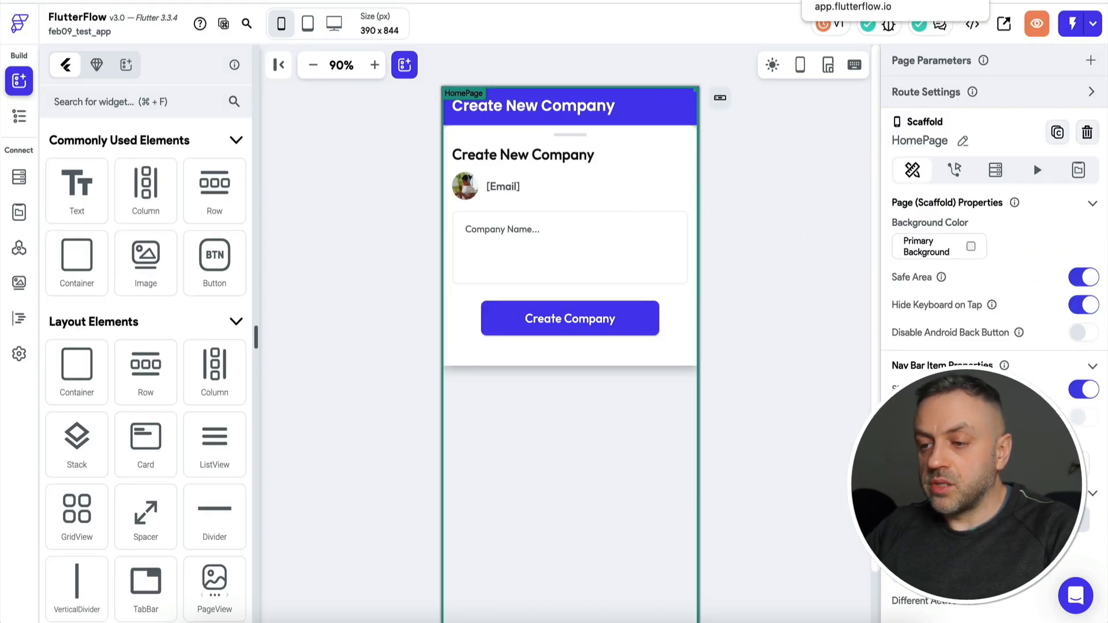
Switch to the feb09-test-app Test Mode session, view the Edit Profile page, and return to the Create New Company page.
{"action": "left_click", "coordinate": [826, 2]}
{"action": "left_click", "coordinate": [923, 96]}
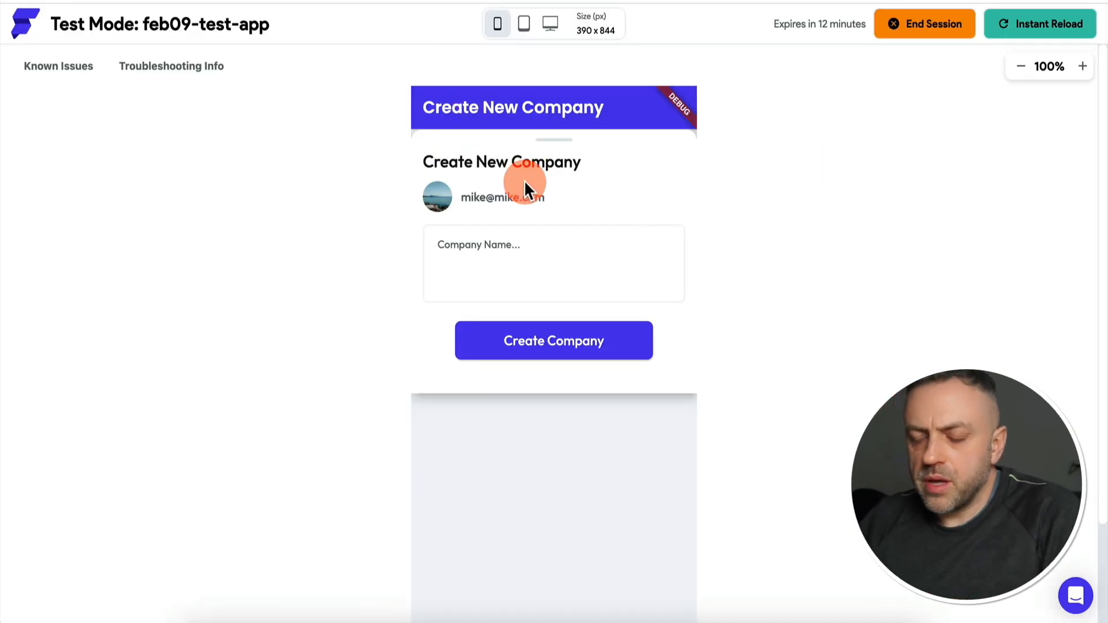
{"action": "left_click", "coordinate": [355, 287]}
{"action": "left_click", "coordinate": [627, 585]}
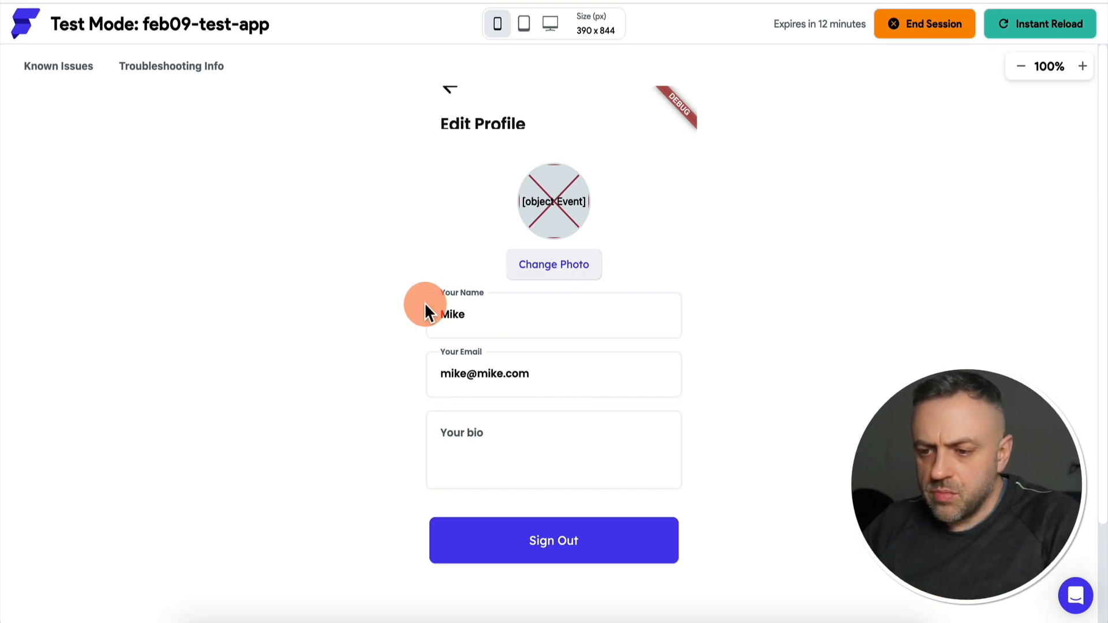
{"action": "scroll", "coordinate": [368, 340], "scroll_direction": "down", "scroll_amount": 2}
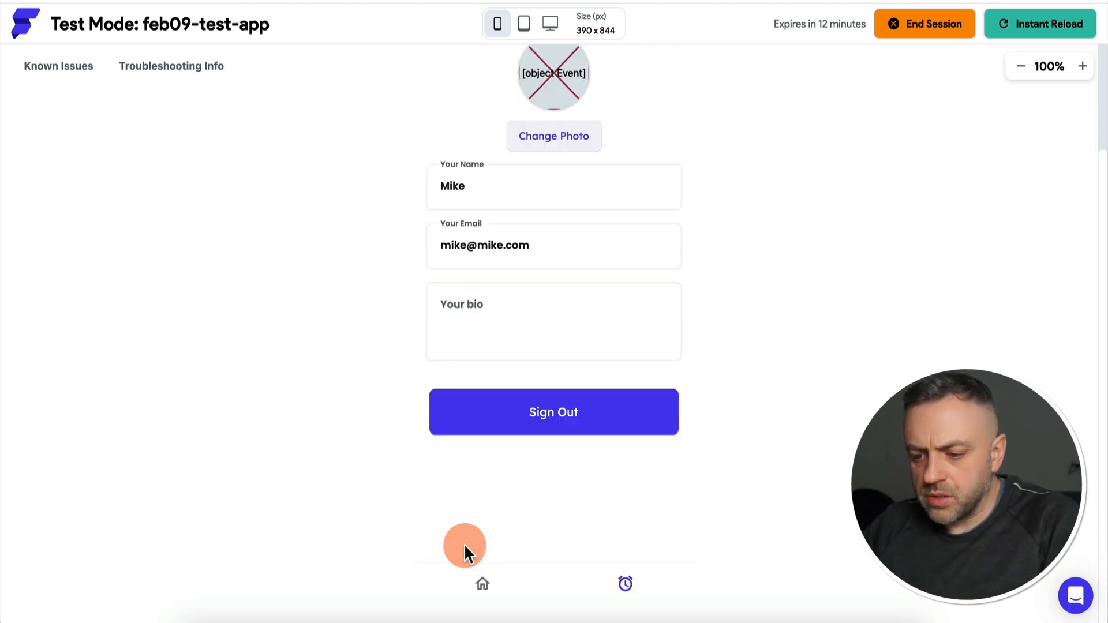
{"action": "left_click", "coordinate": [485, 594]}
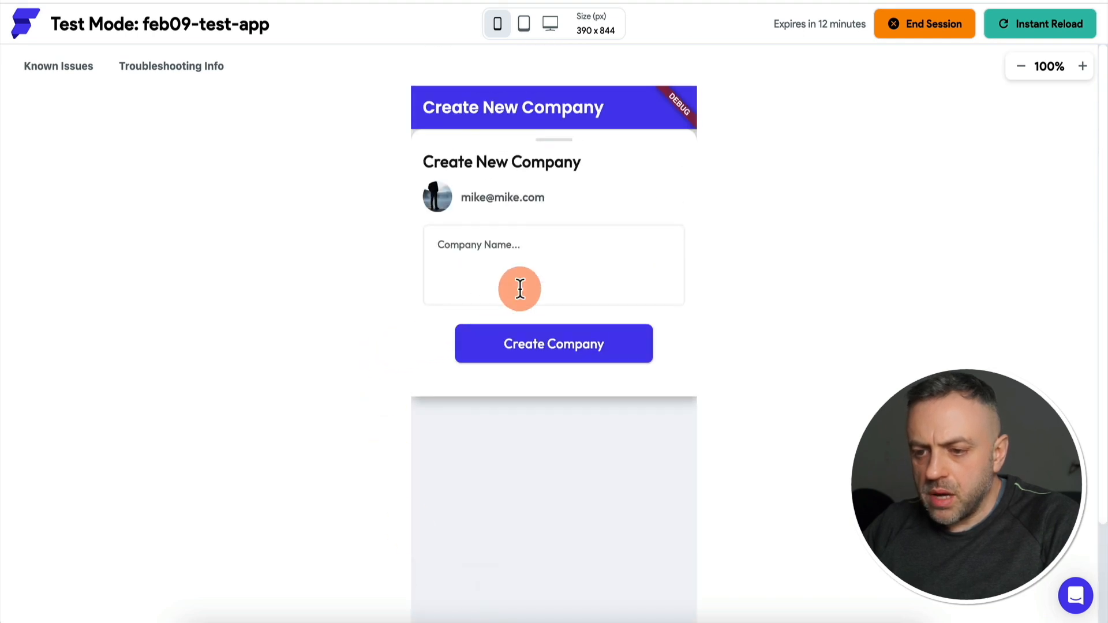
Enter Company Z as the company name in the test app and submit the Create New Company form.
{"action": "left_click", "coordinate": [540, 270]}
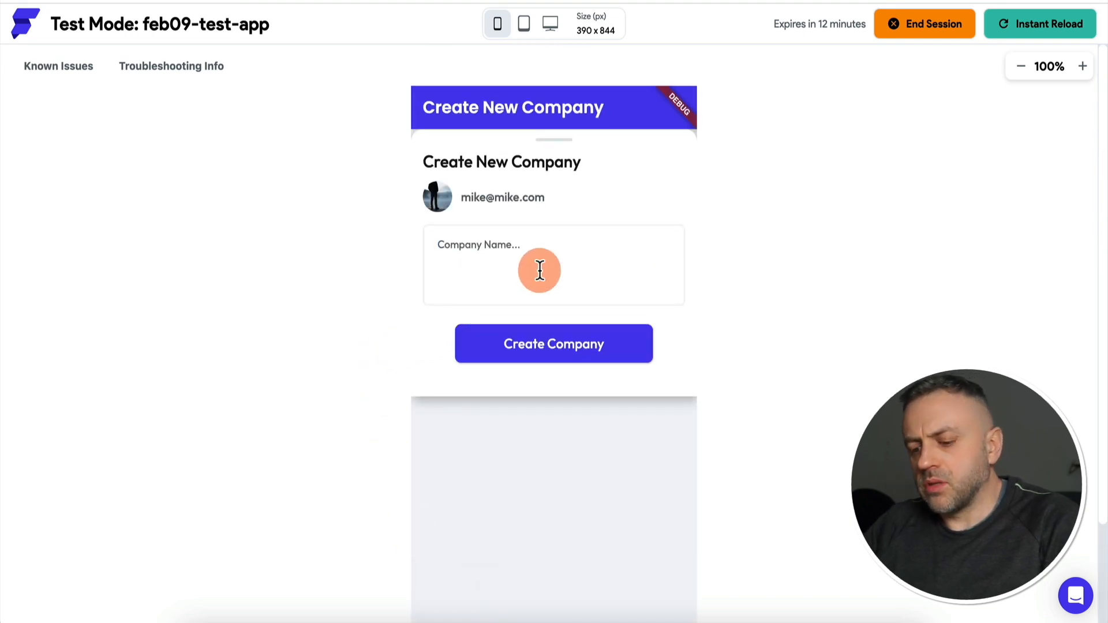
{"action": "type", "text": "Company Z"}
{"action": "left_click", "coordinate": [590, 341]}
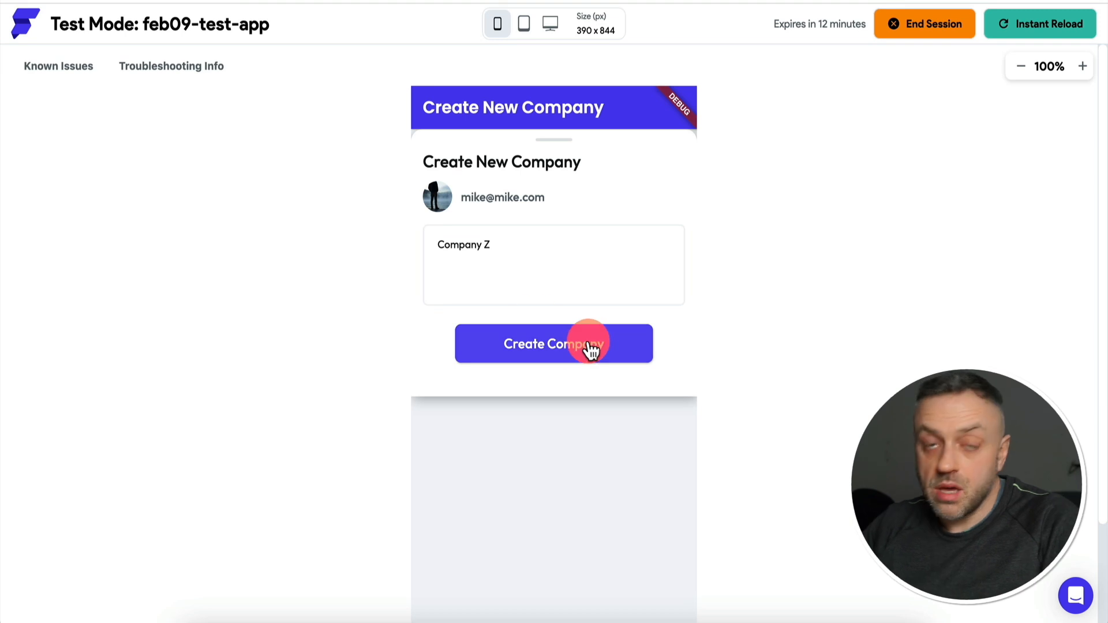
{"action": "left_click", "coordinate": [557, 353]}
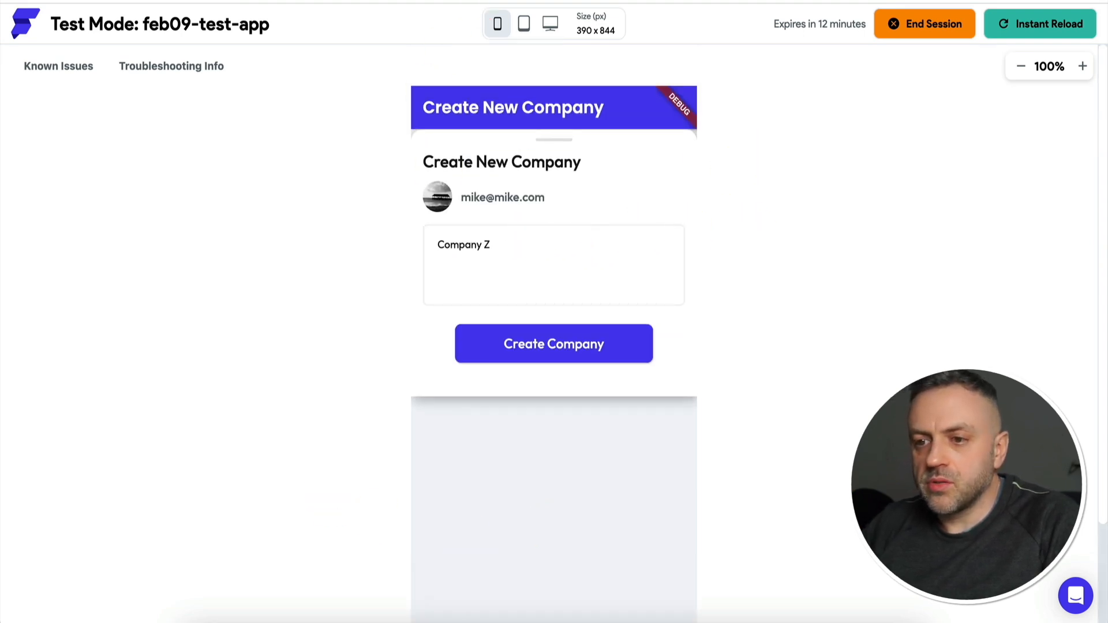
Switch to the Webflow Designer, reload it, and open the Companies CMS collection to check for the new item.
{"action": "left_click", "coordinate": [427, 1]}
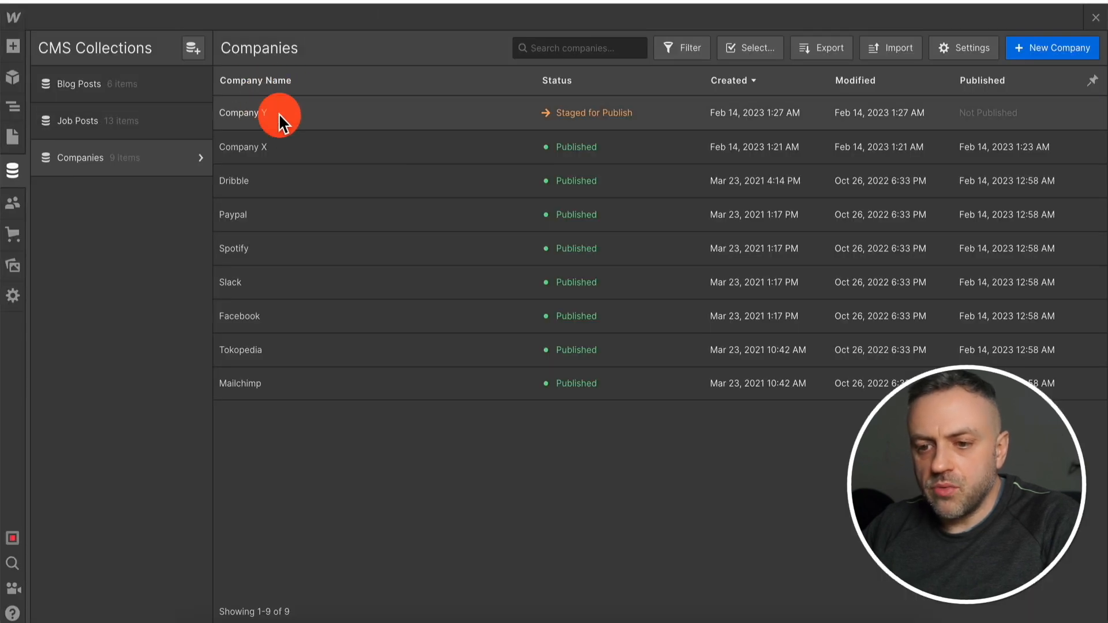
{"action": "key", "text": "super+r"}
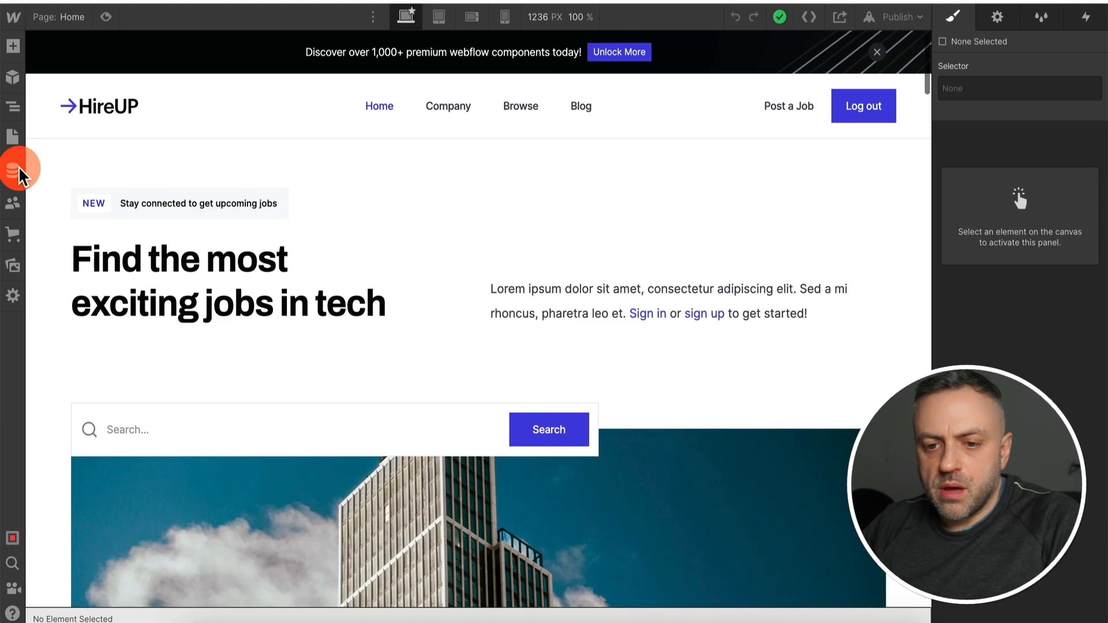
{"action": "left_click", "coordinate": [13, 168]}
{"action": "left_click", "coordinate": [116, 161]}
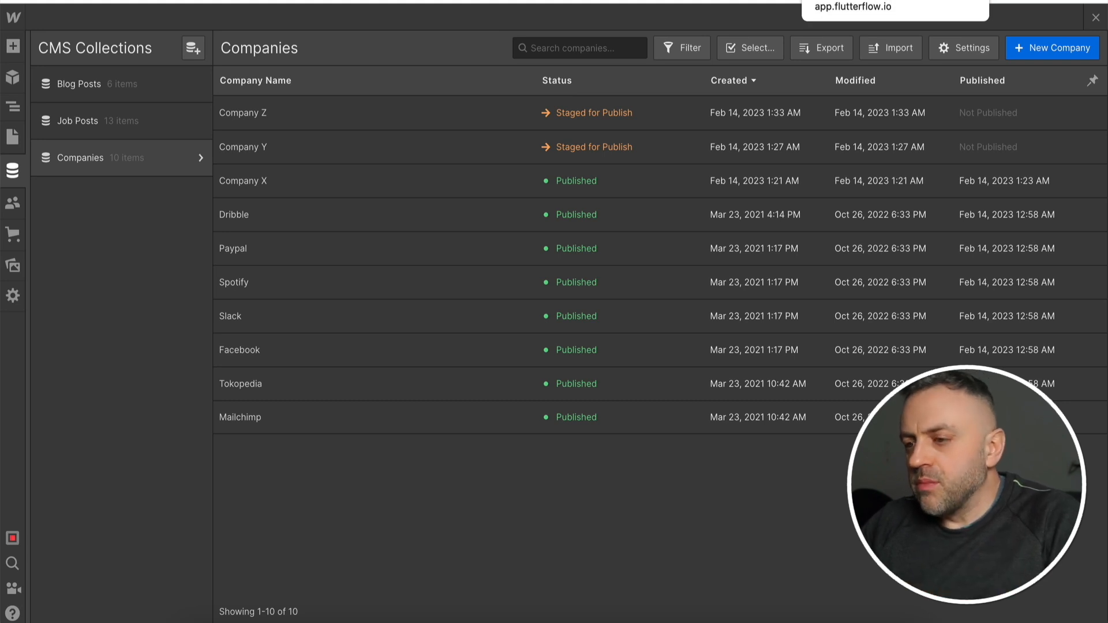
Switch to the Webflow Developers reference page for the Create Collection Item request.
{"action": "left_click", "coordinate": [332, 0]}
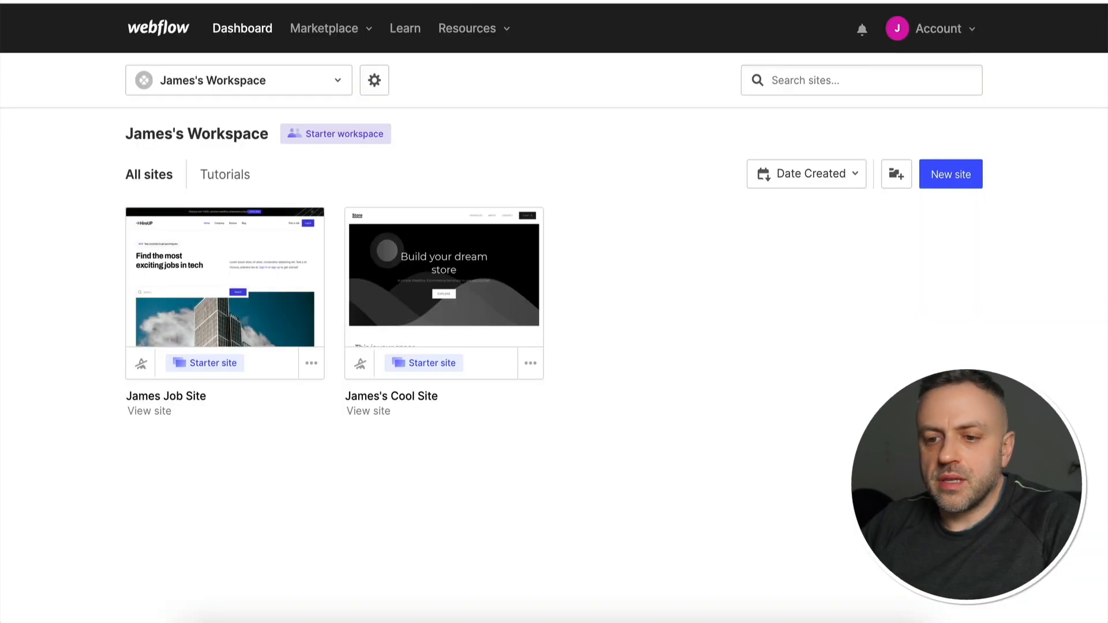
{"action": "left_click", "coordinate": [231, 0]}
{"action": "key", "text": "ctrl+shift+Tab"}
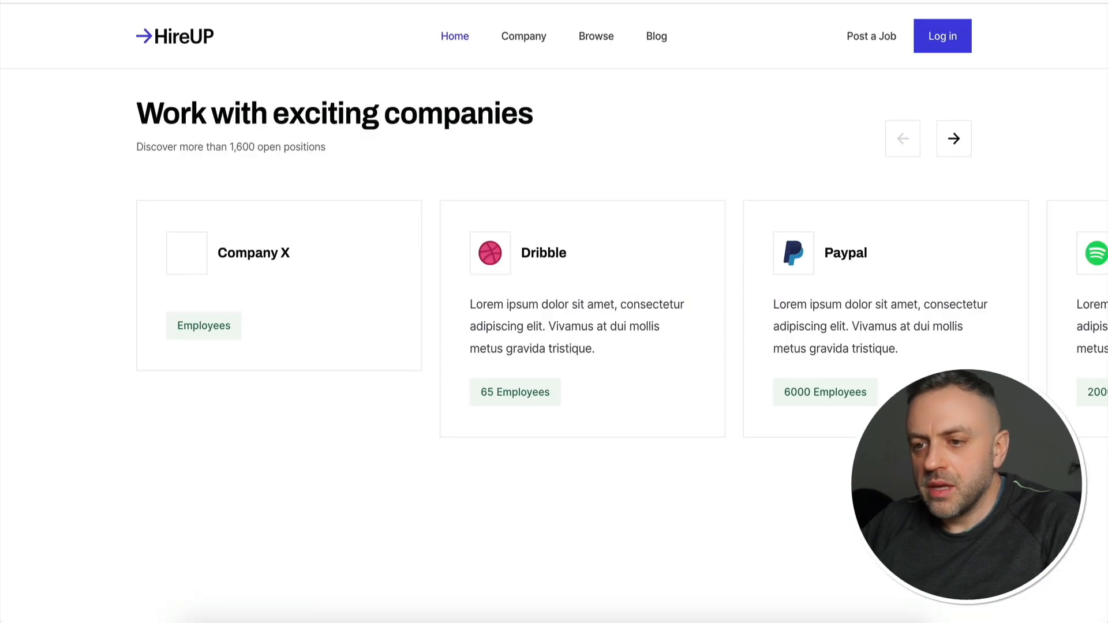
{"action": "key", "text": "ctrl+shift+Tab"}
{"action": "key", "text": "ctrl+shift+Tab"}
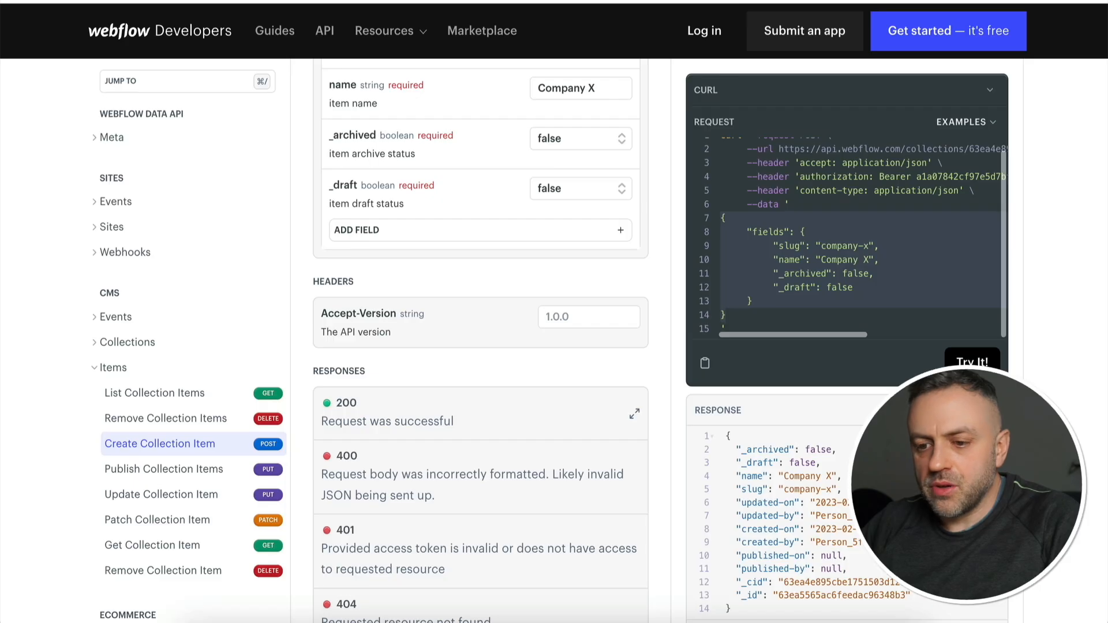